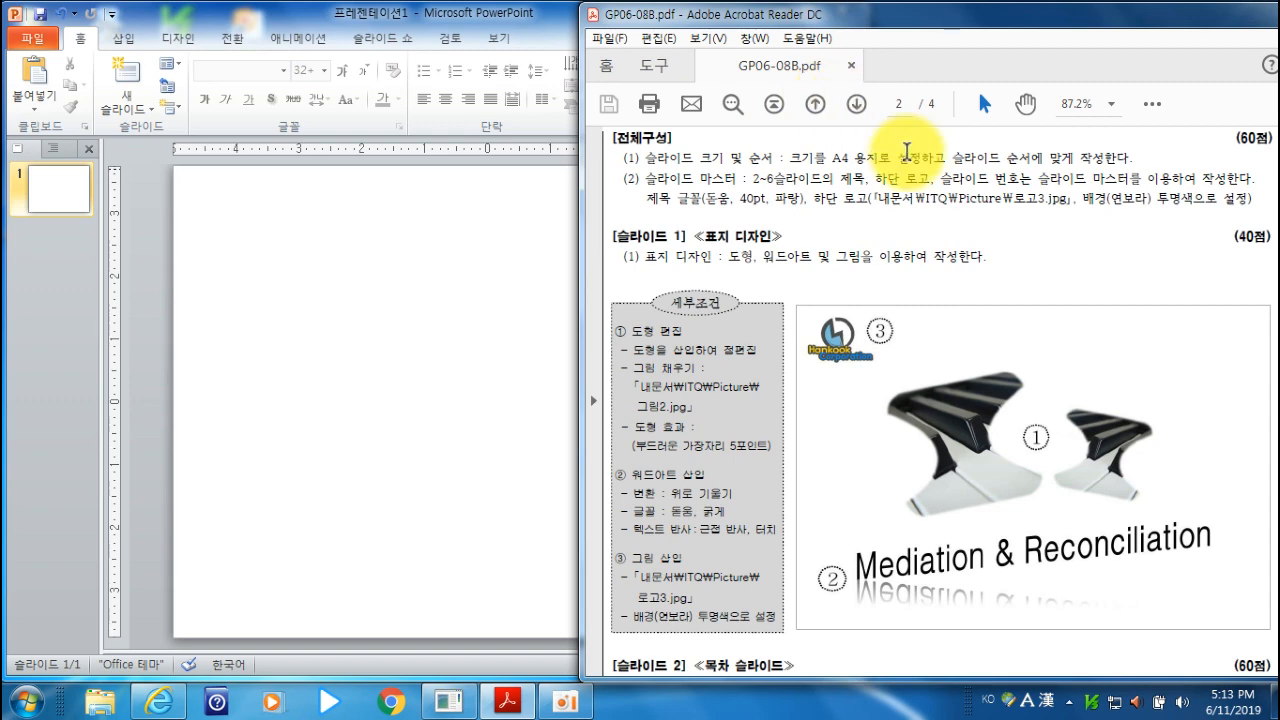
- Review the overall composition, cover and slide requirements in the exam sheet GP06-08B.pdf
{"action": "scroll", "coordinate": [958, 326], "scroll_direction": "down", "scroll_amount": 15}
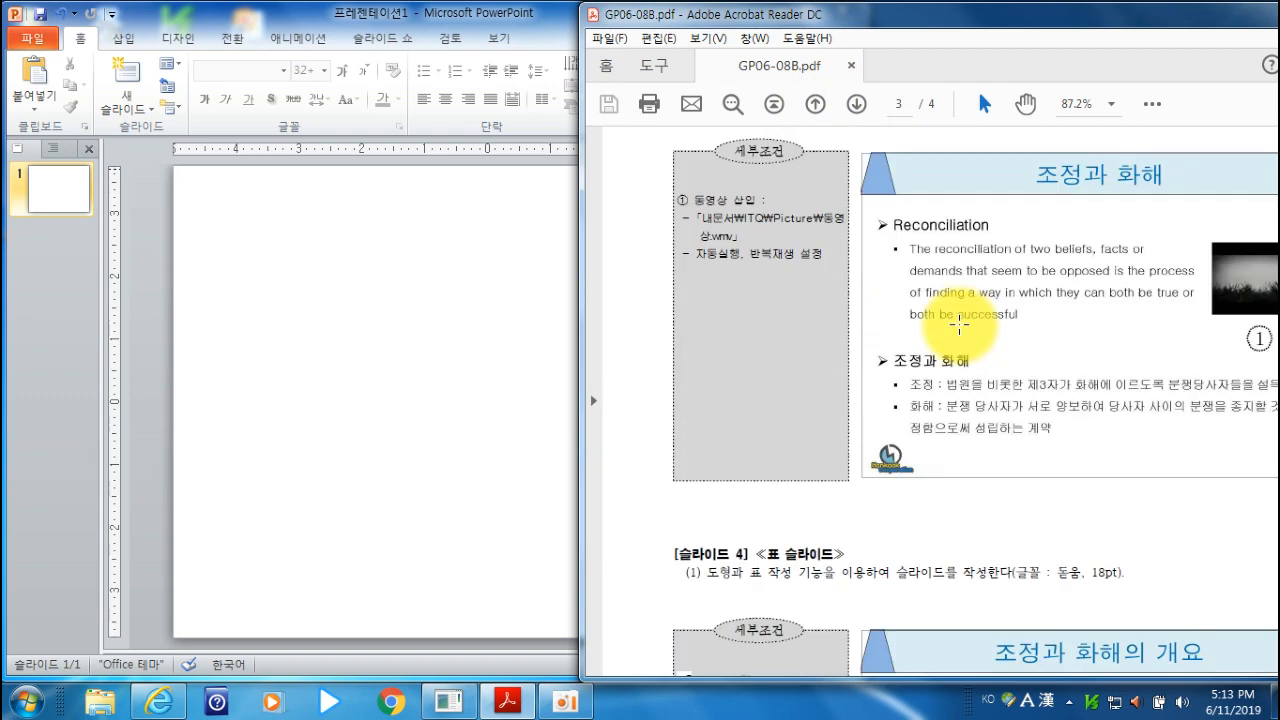
{"action": "scroll", "coordinate": [958, 326], "scroll_direction": "down", "scroll_amount": 5}
{"action": "scroll", "coordinate": [958, 326], "scroll_direction": "up", "scroll_amount": 15}
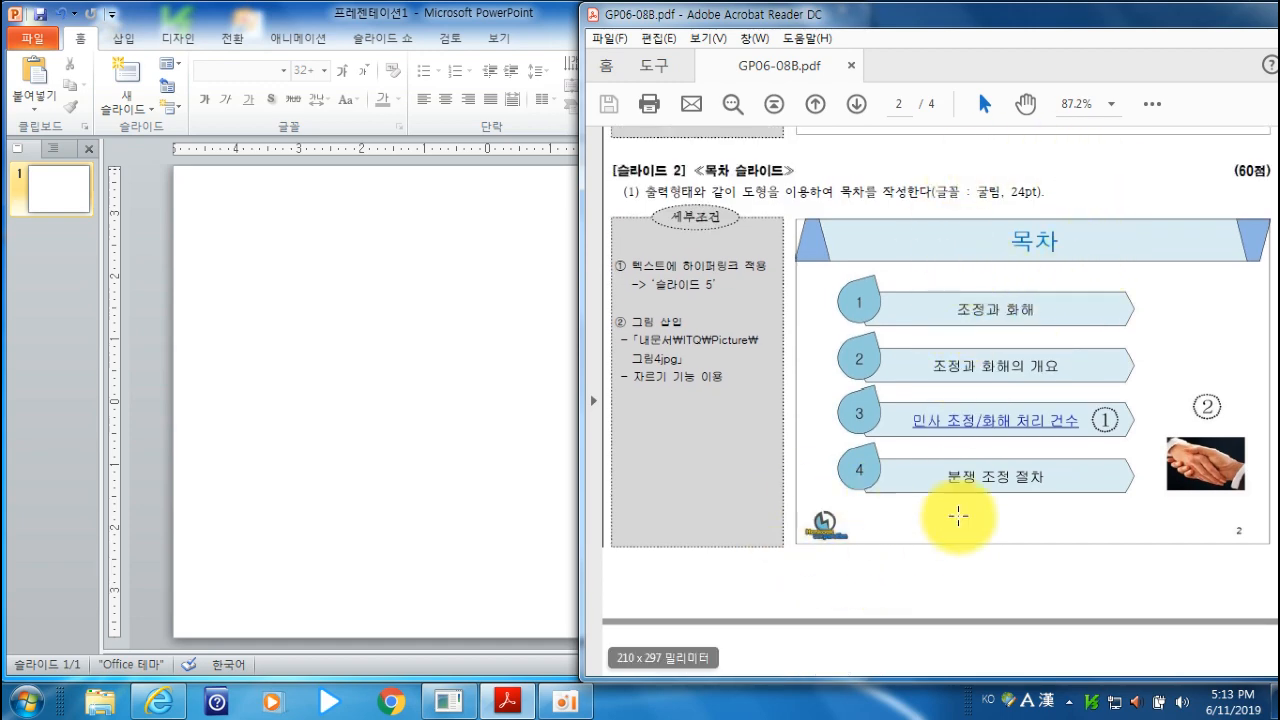
{"action": "scroll", "coordinate": [905, 390], "scroll_direction": "up", "scroll_amount": 5}
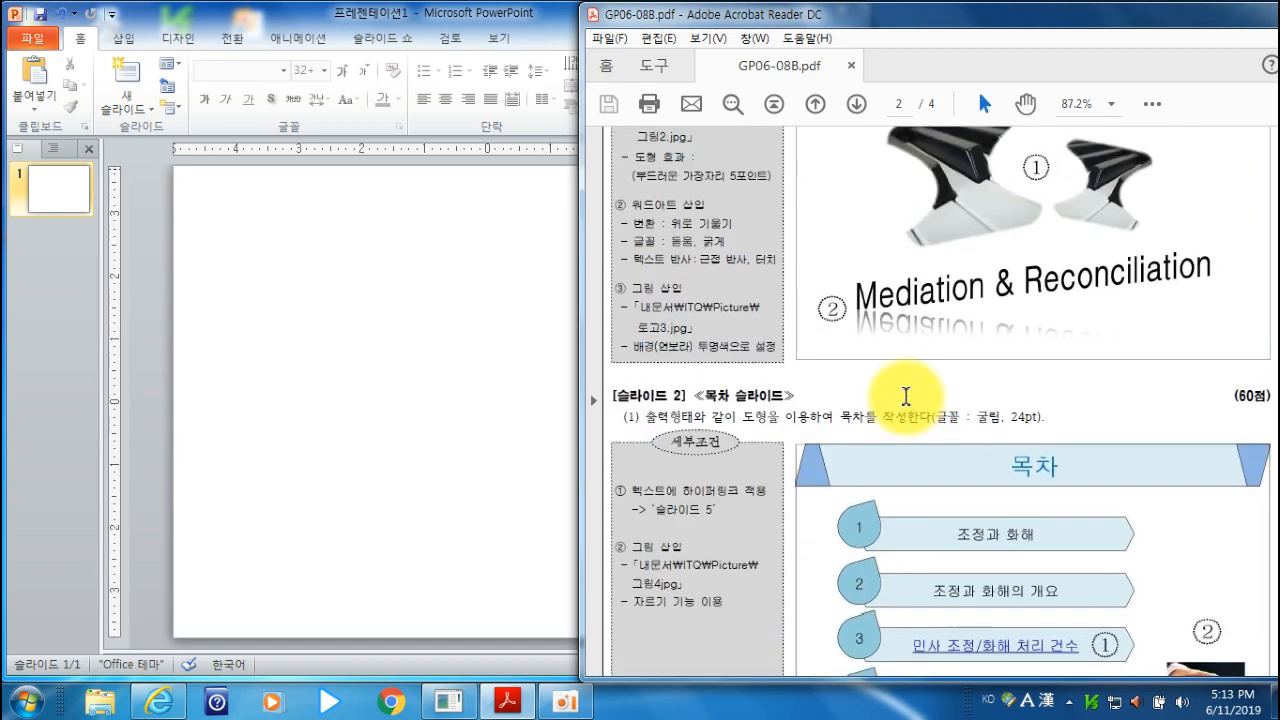
{"action": "scroll", "coordinate": [905, 396], "scroll_direction": "up", "scroll_amount": 6}
{"action": "scroll", "coordinate": [906, 397], "scroll_direction": "up", "scroll_amount": 2}
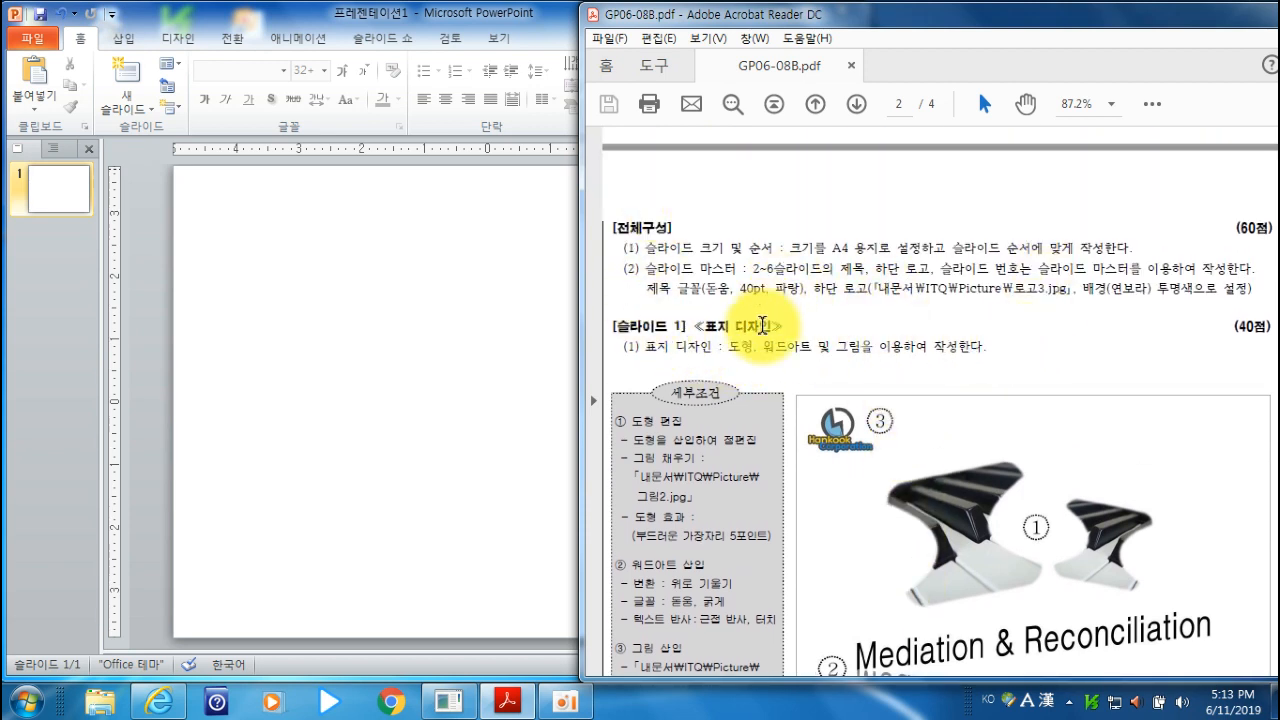
{"action": "scroll", "coordinate": [850, 325], "scroll_direction": "down", "scroll_amount": 1}
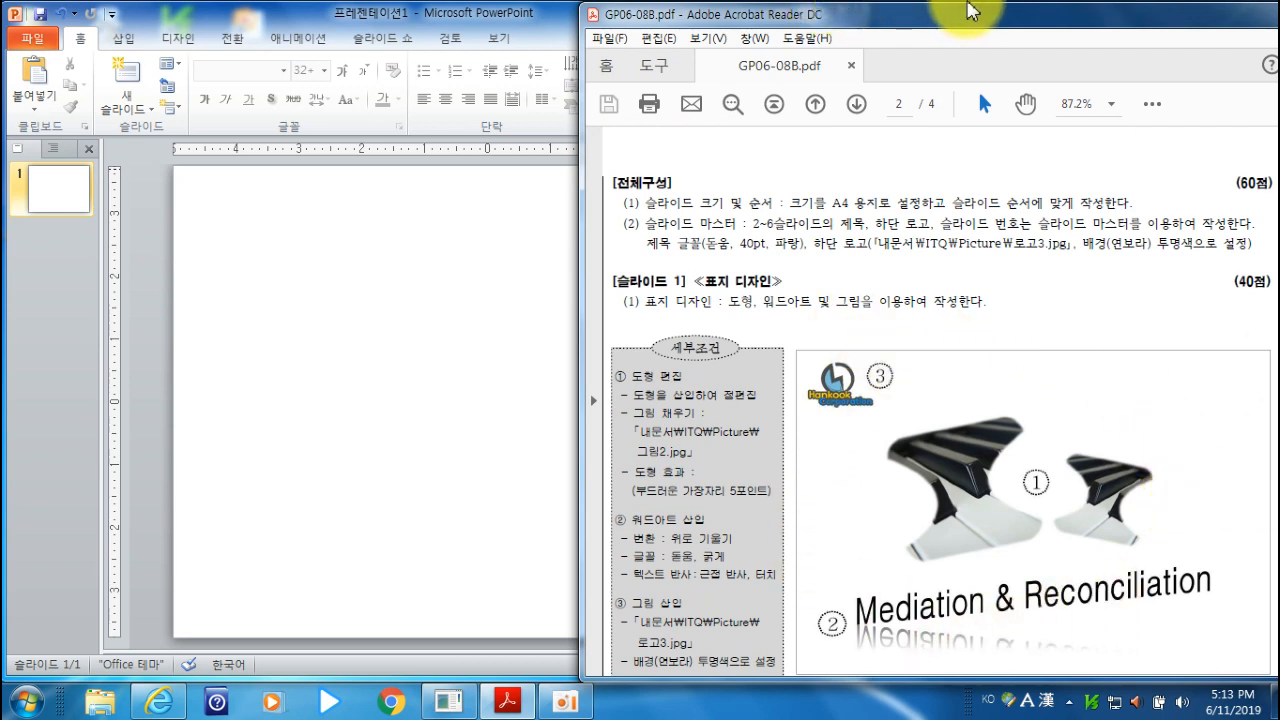
- Switch to PowerPoint and set the presentation's slide size to A4 용지(210x297mm)
{"action": "left_click", "coordinate": [401, 24]}
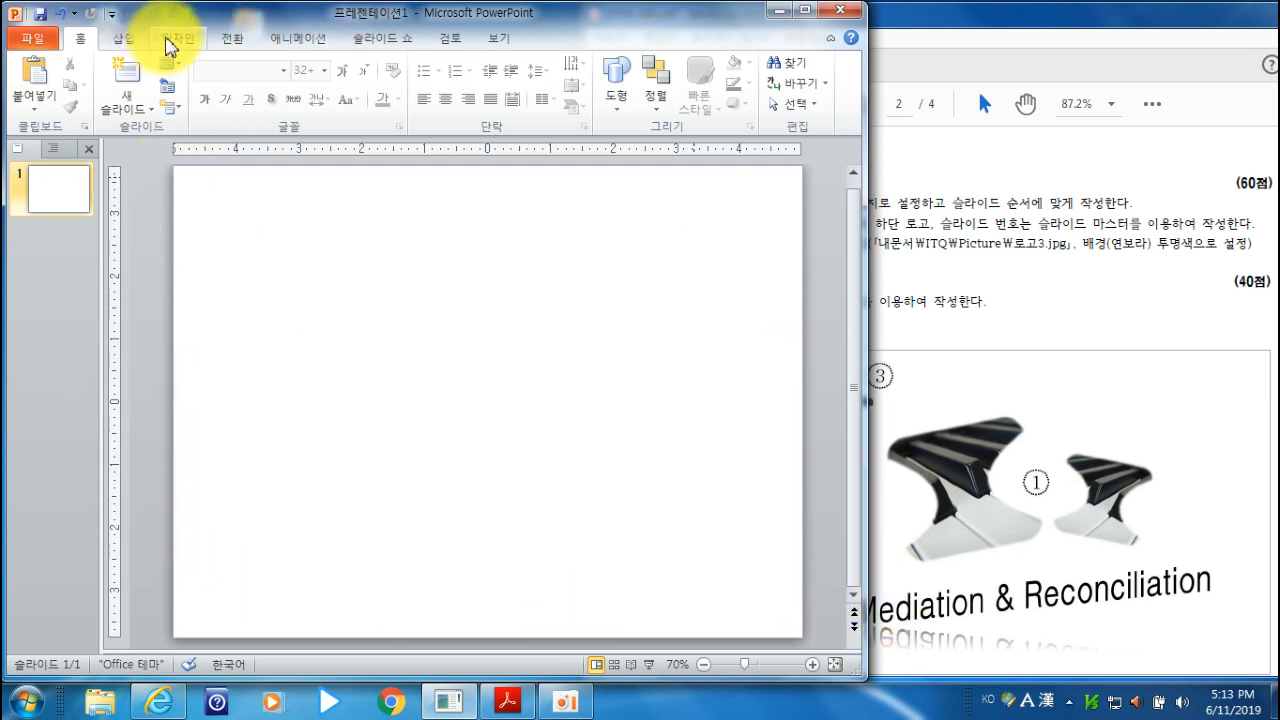
{"action": "left_click", "coordinate": [172, 39]}
{"action": "left_click", "coordinate": [20, 108]}
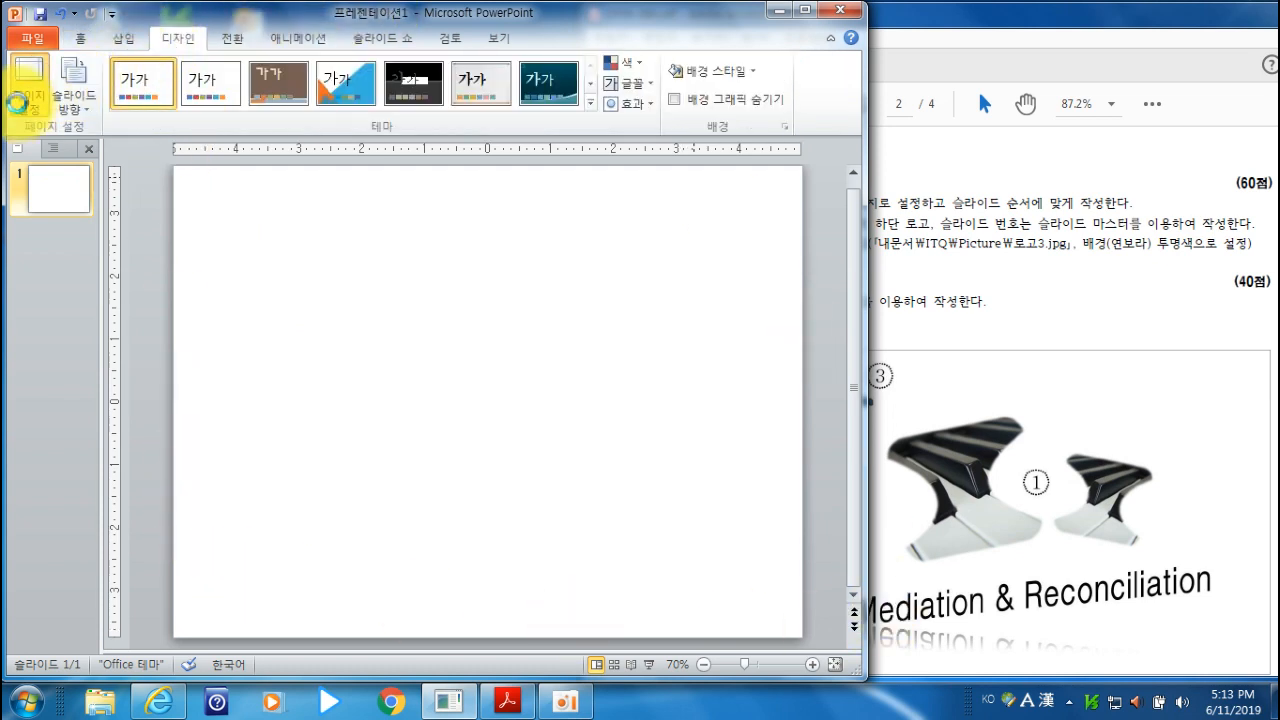
{"action": "left_click", "coordinate": [369, 309]}
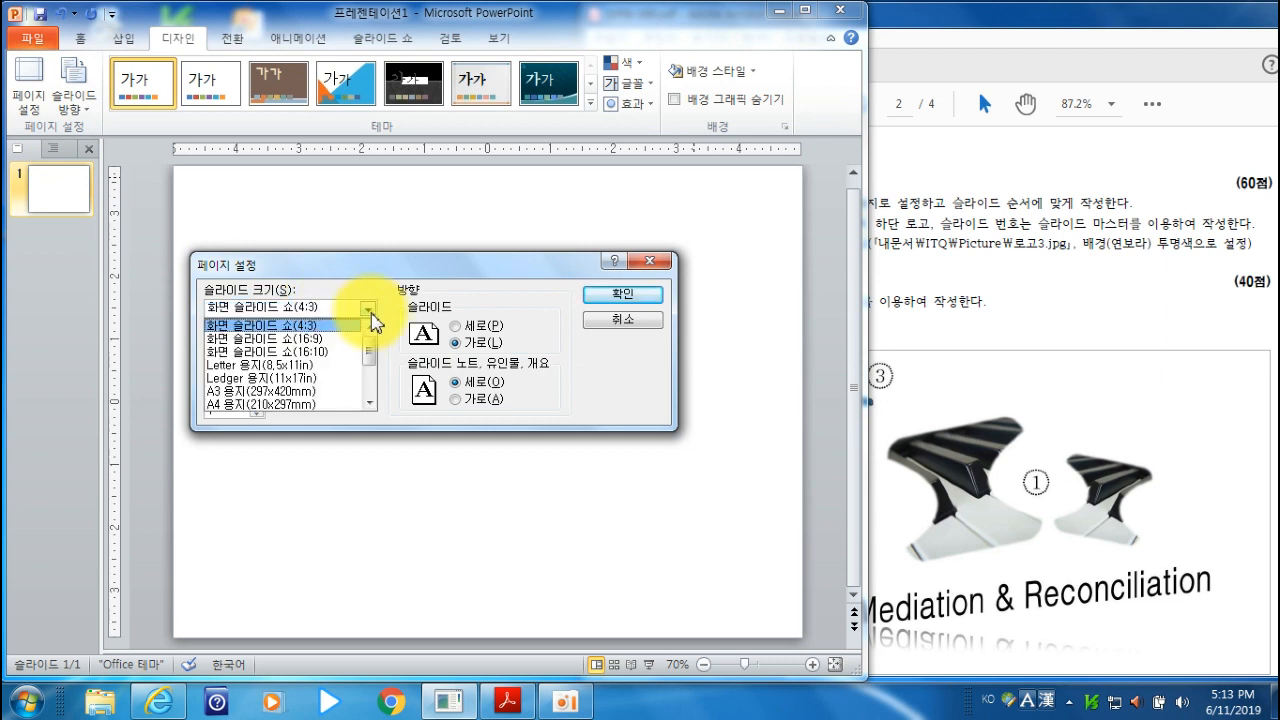
{"action": "left_click", "coordinate": [322, 404]}
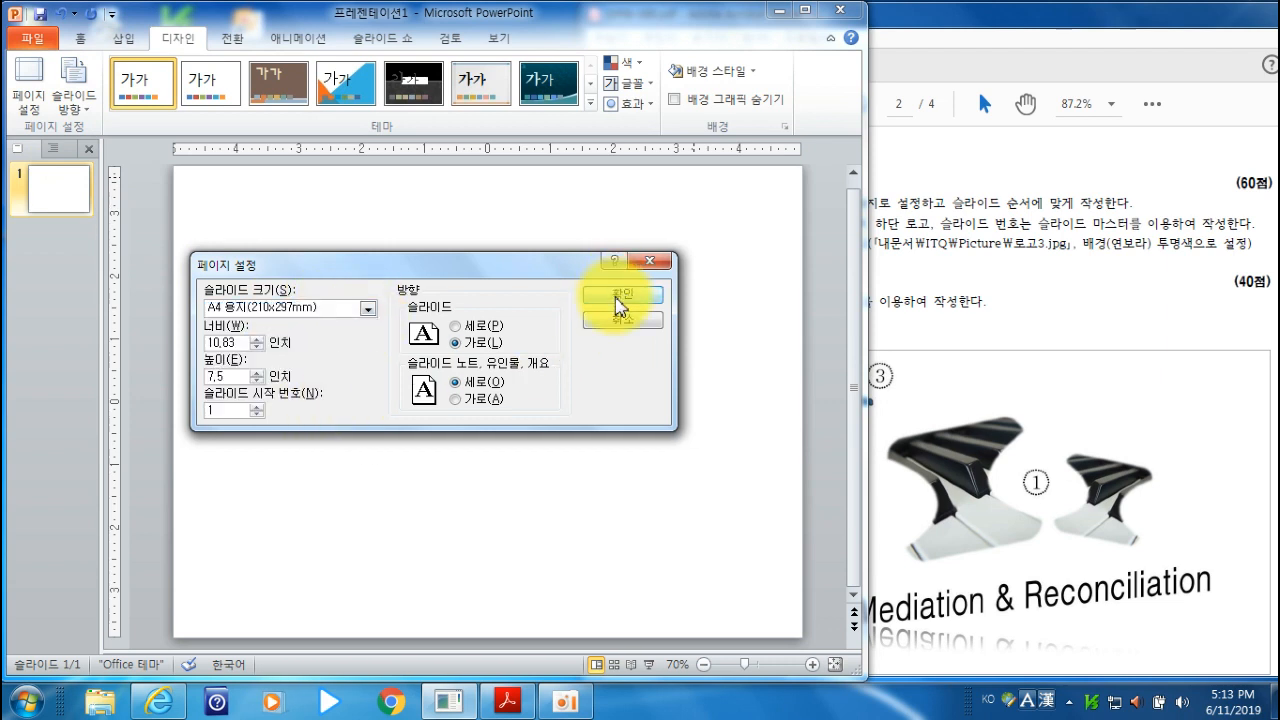
{"action": "left_click", "coordinate": [617, 305]}
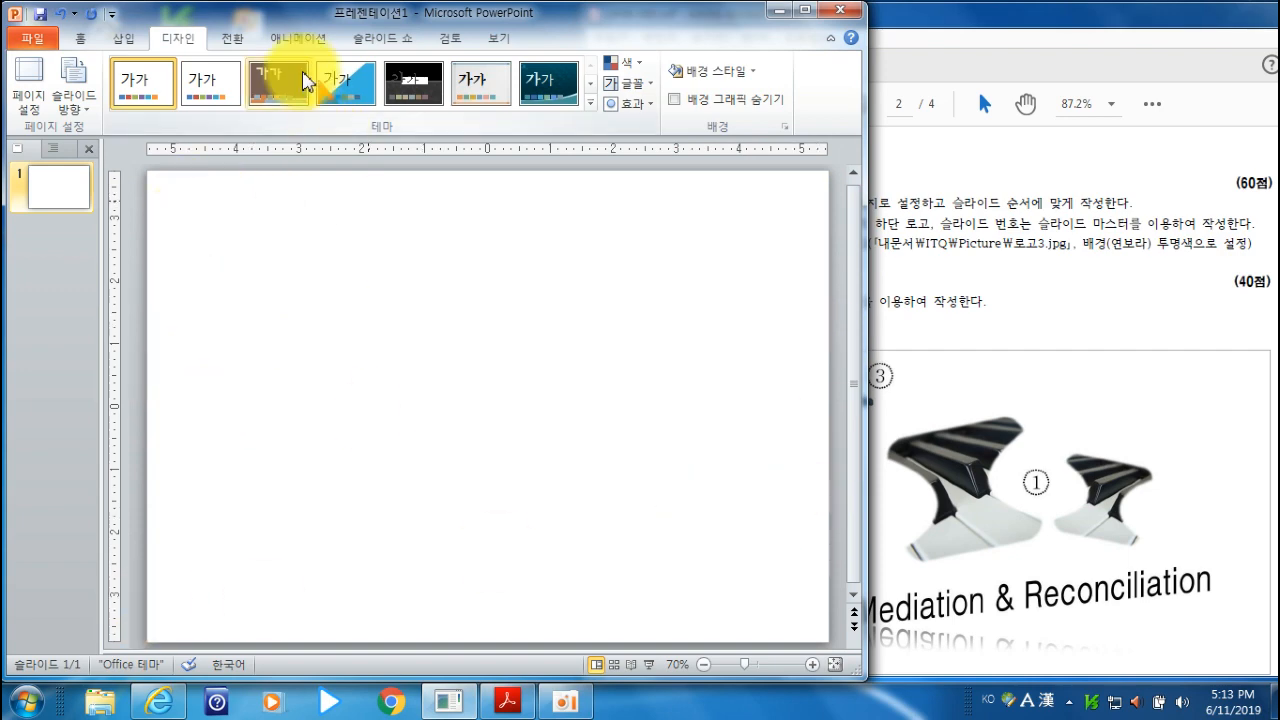
- Check the slide master requirements in the exam PDF and open the presentation's slide master view
{"action": "left_click", "coordinate": [1188, 300]}
{"action": "scroll", "coordinate": [1150, 305], "scroll_direction": "down", "scroll_amount": 15}
{"action": "scroll", "coordinate": [1141, 300], "scroll_direction": "up", "scroll_amount": 10}
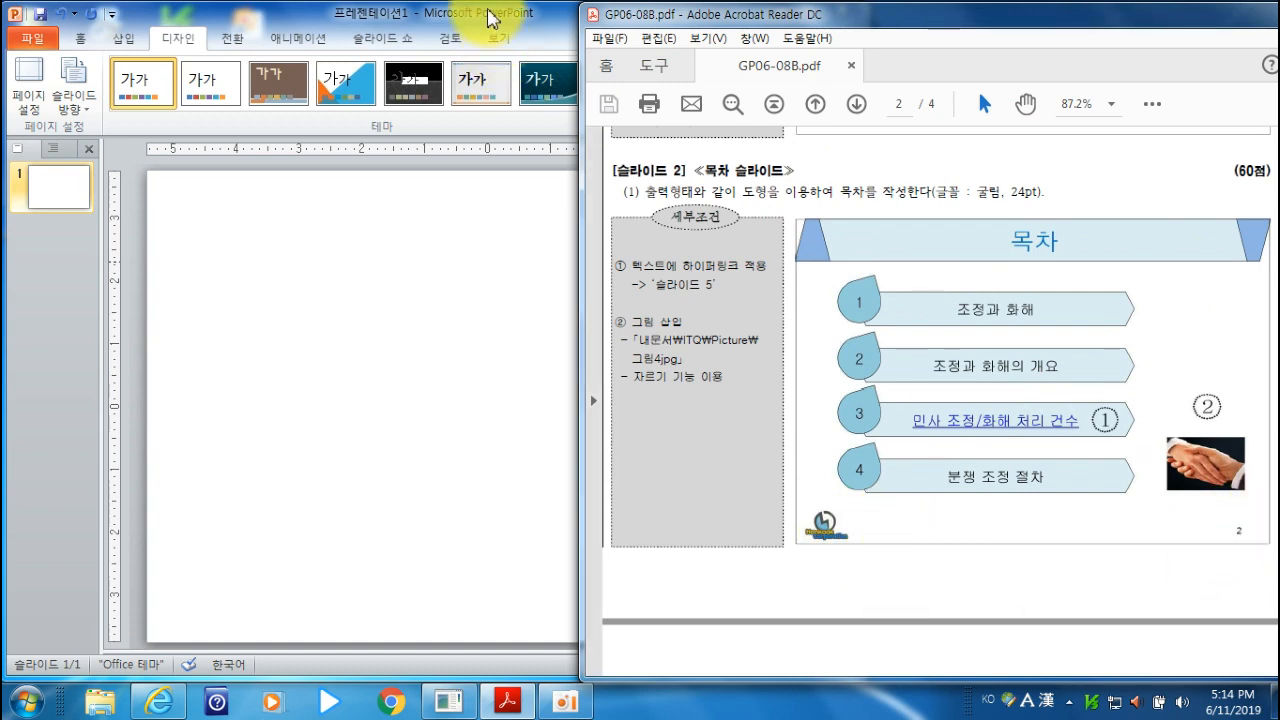
{"action": "scroll", "coordinate": [900, 210], "scroll_direction": "up", "scroll_amount": 8}
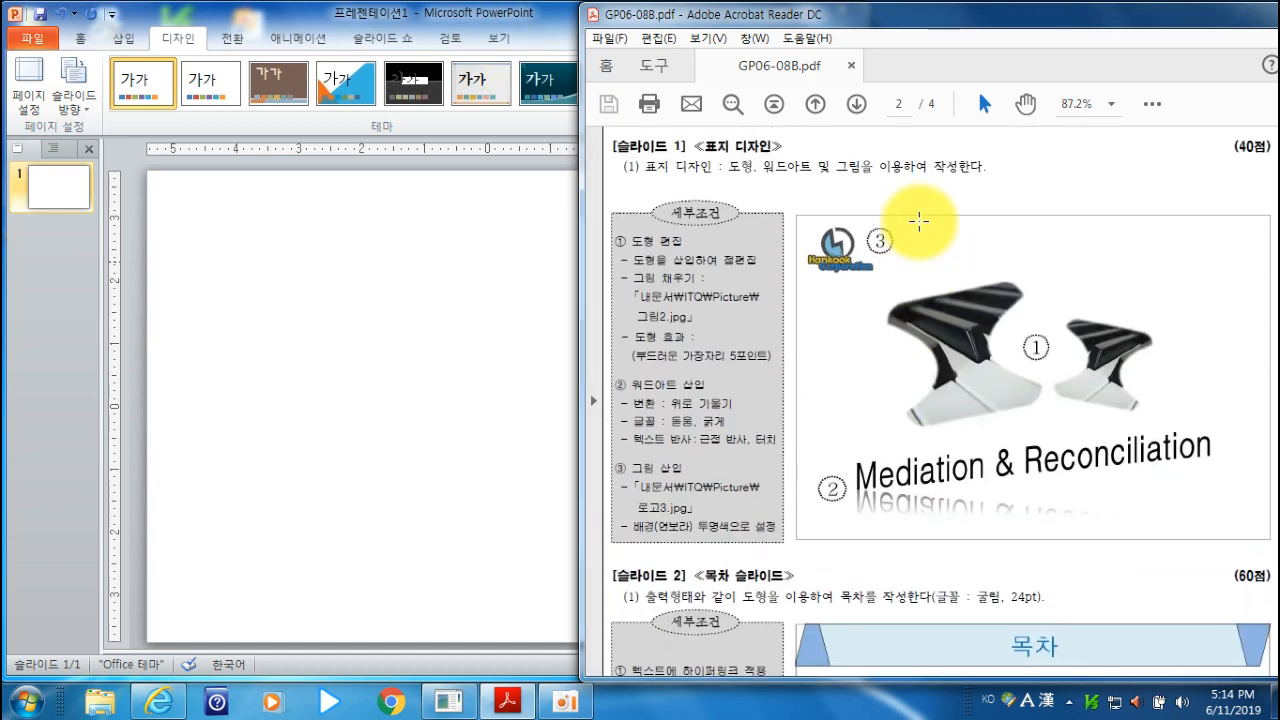
{"action": "left_click", "coordinate": [500, 27]}
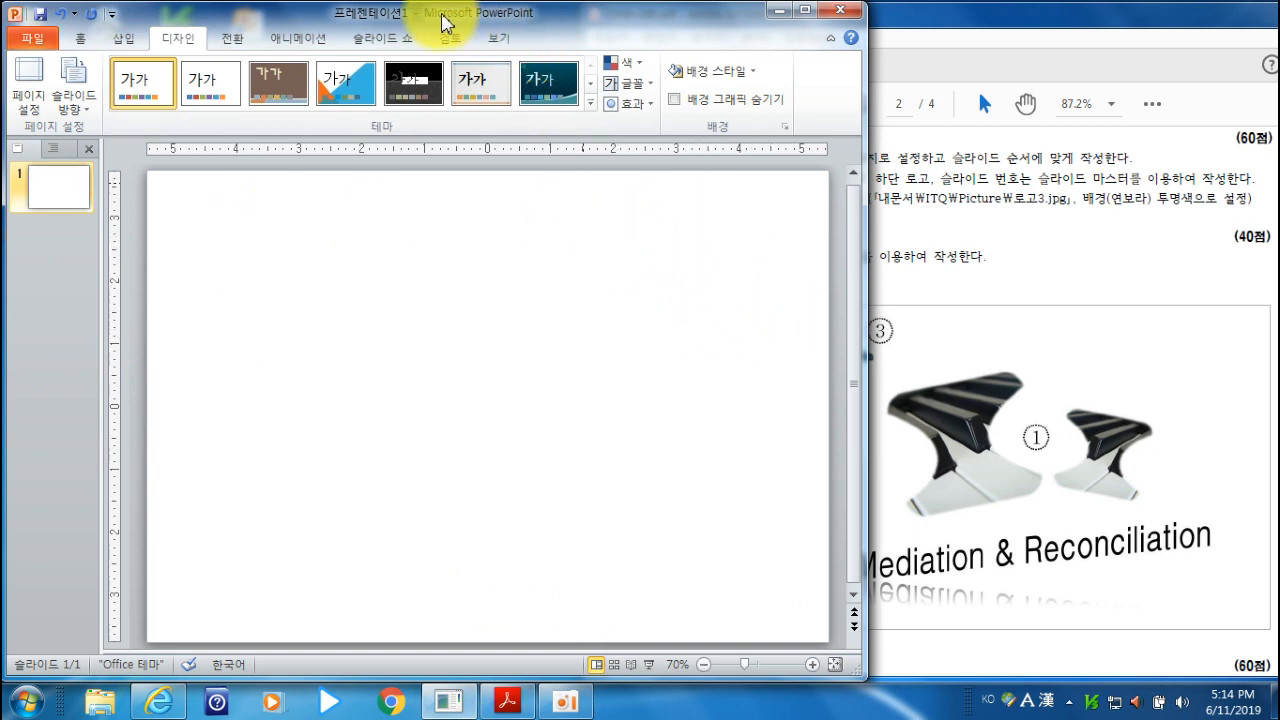
{"action": "left_click", "coordinate": [497, 39]}
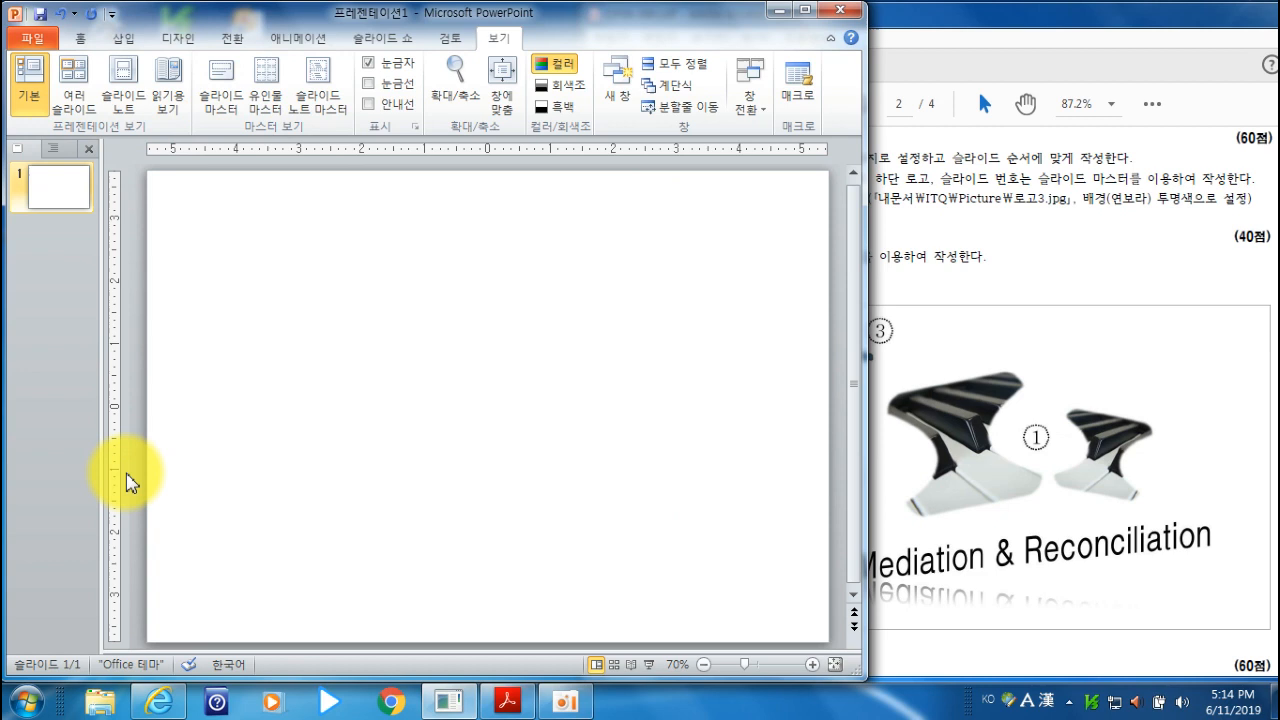
{"action": "left_click", "coordinate": [213, 120]}
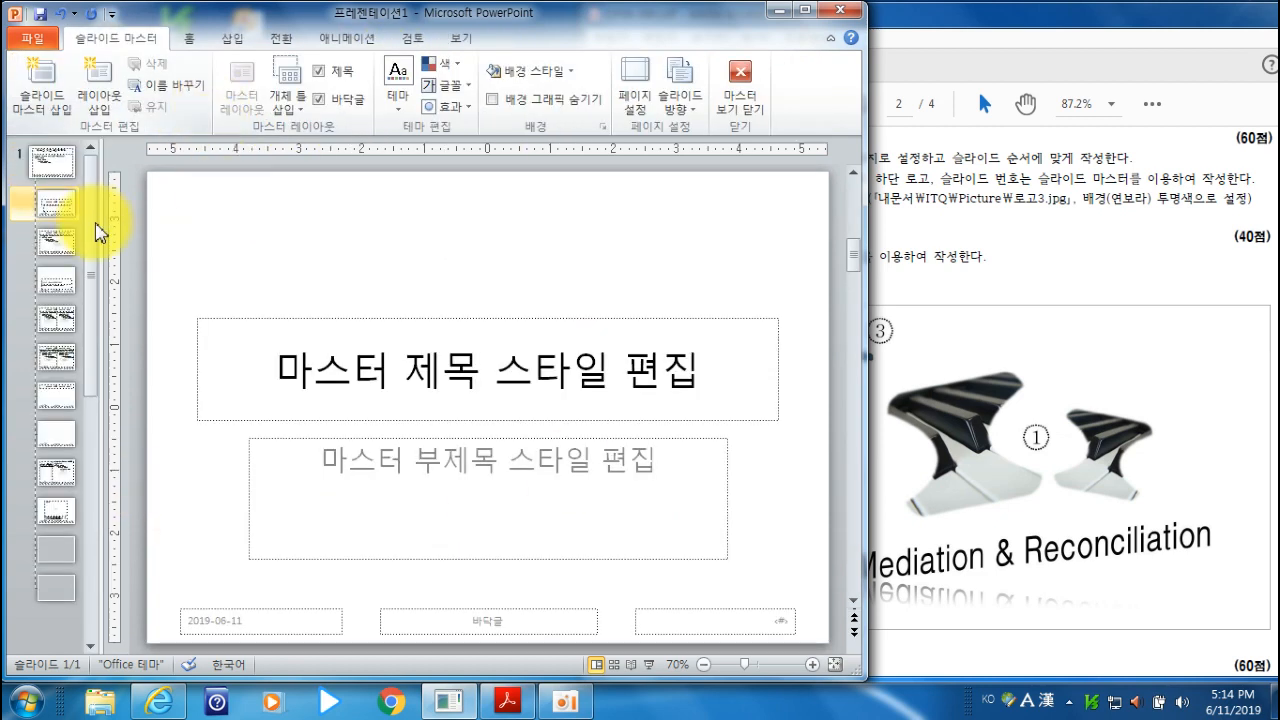
- Go through the slide master and its layouts and select the layout that contains only a title and footers
{"action": "left_click", "coordinate": [55, 172]}
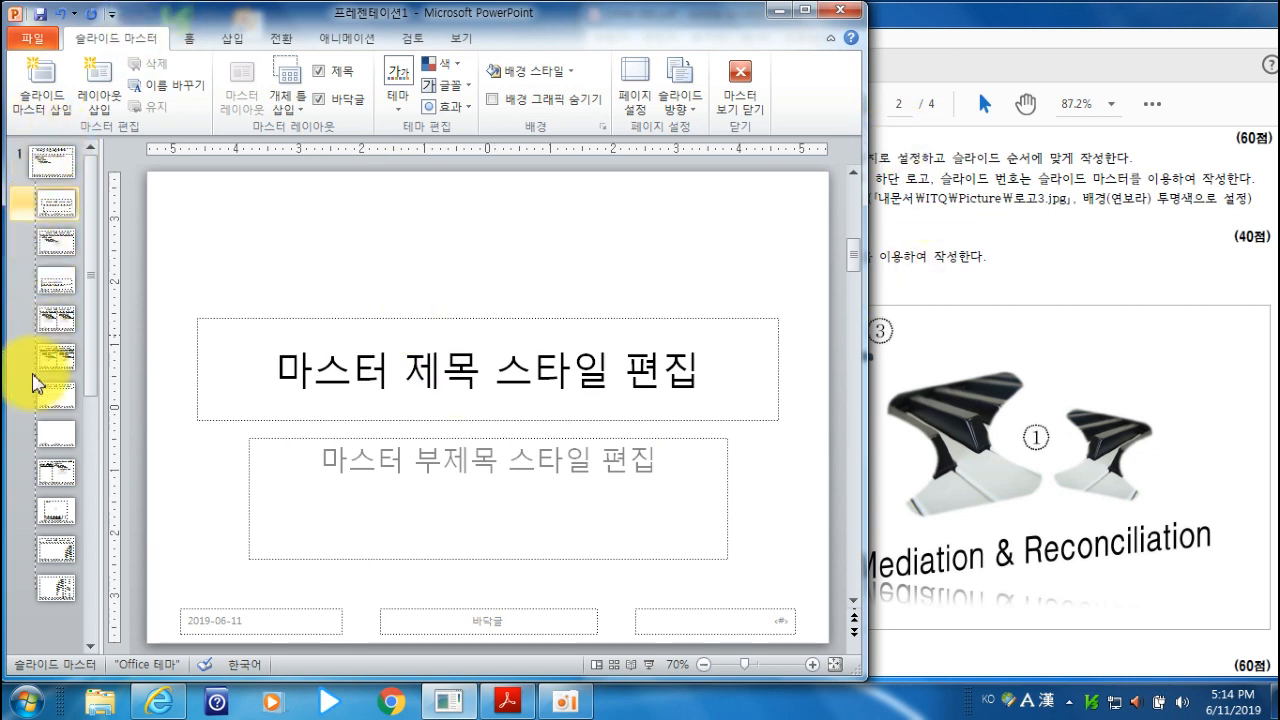
{"action": "left_click", "coordinate": [45, 168]}
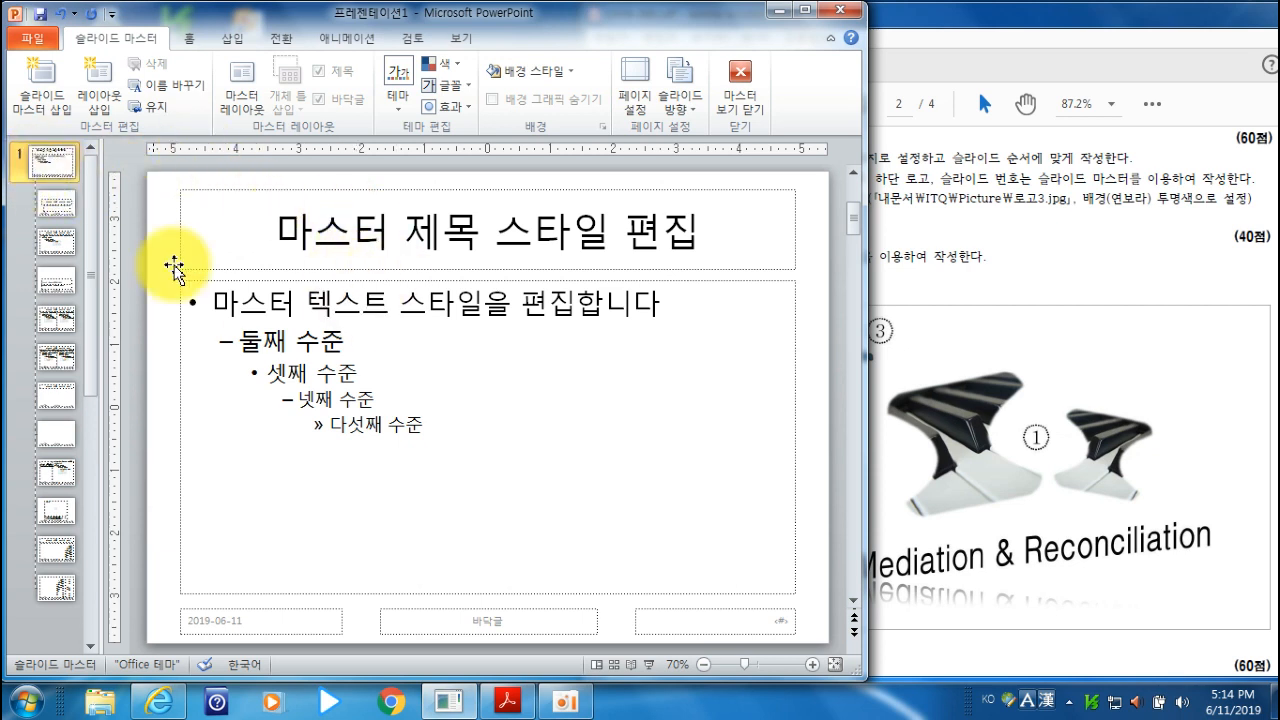
{"action": "left_click", "coordinate": [58, 216]}
{"action": "left_click", "coordinate": [55, 242]}
{"action": "left_click", "coordinate": [55, 280]}
{"action": "left_click", "coordinate": [55, 318]}
{"action": "left_click", "coordinate": [55, 360]}
{"action": "left_click", "coordinate": [55, 400]}
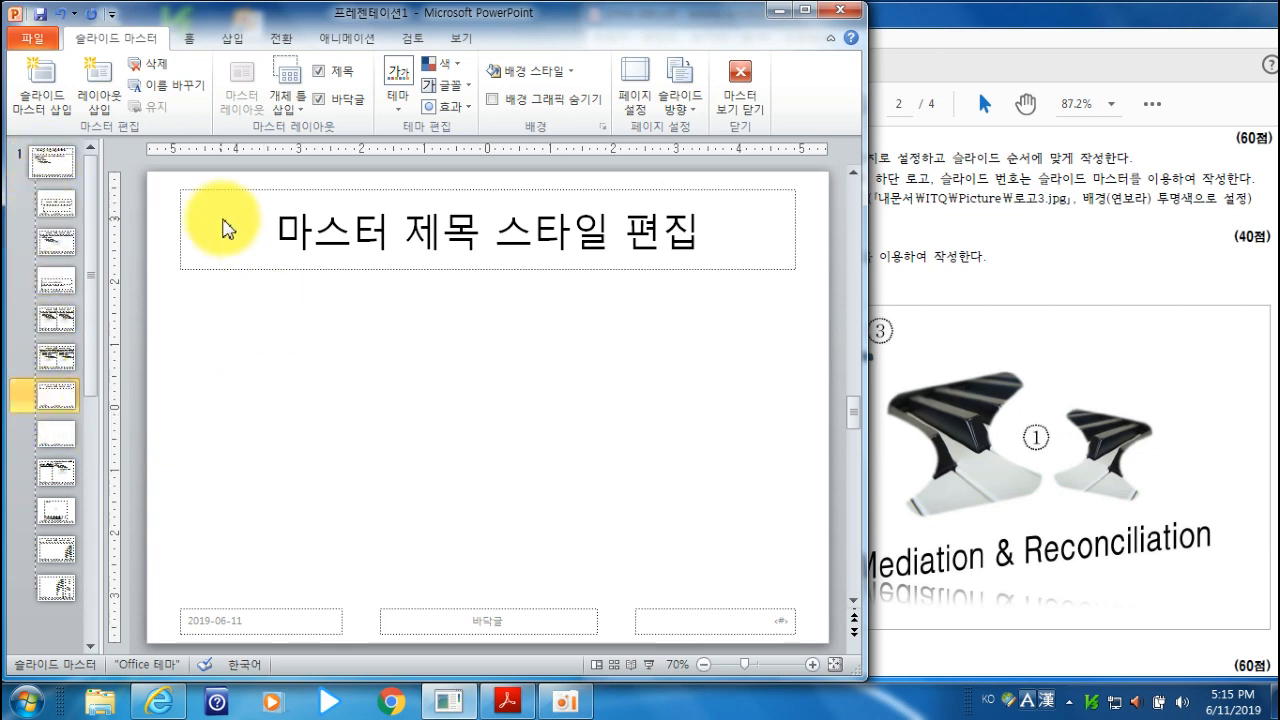
- Following the title banner of slide 2 in the PDF, draw a full-width parallelogram about 10.83" × 1.25" along the layout's upper edge
{"action": "left_click", "coordinate": [1140, 37]}
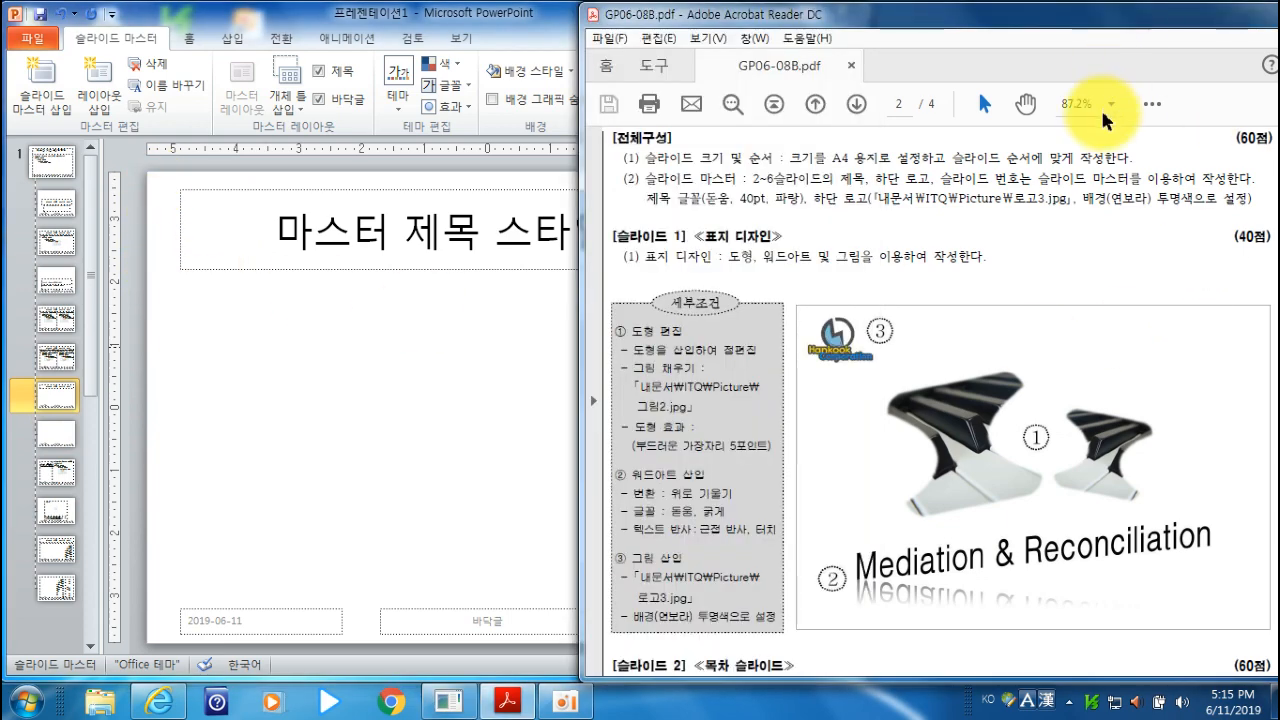
{"action": "scroll", "coordinate": [1118, 283], "scroll_direction": "down", "scroll_amount": 8}
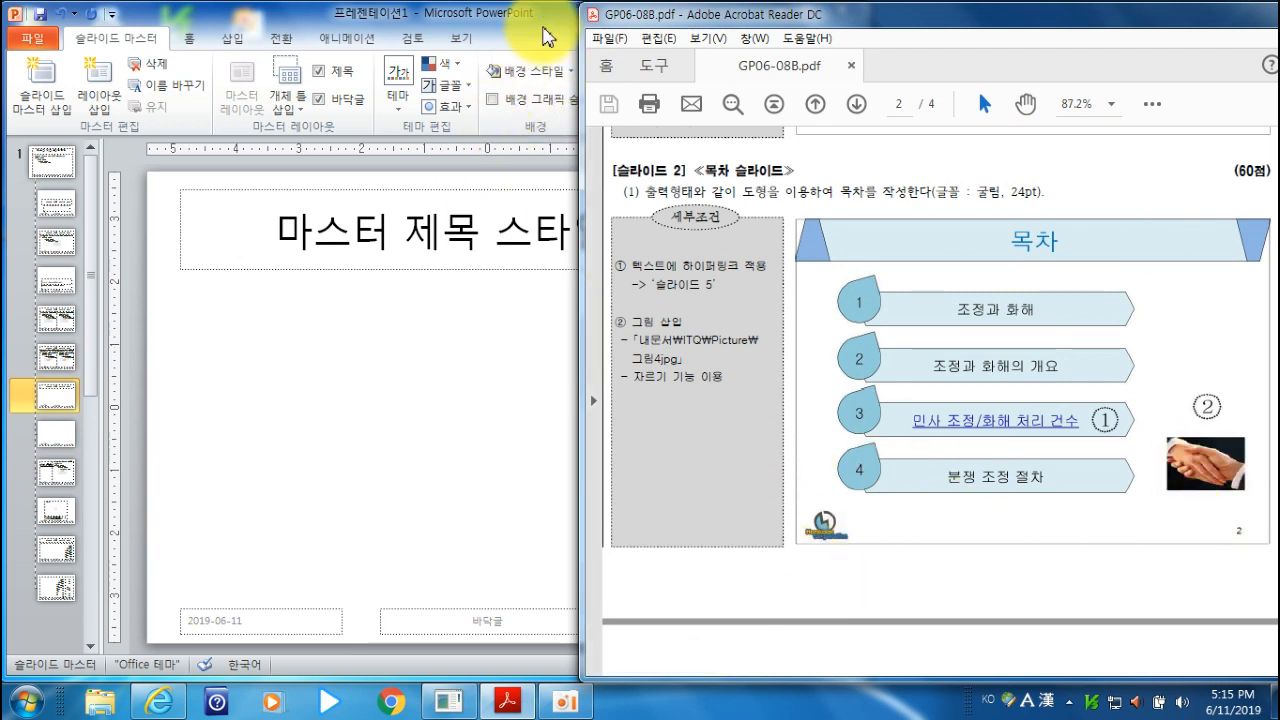
{"action": "left_click", "coordinate": [548, 18]}
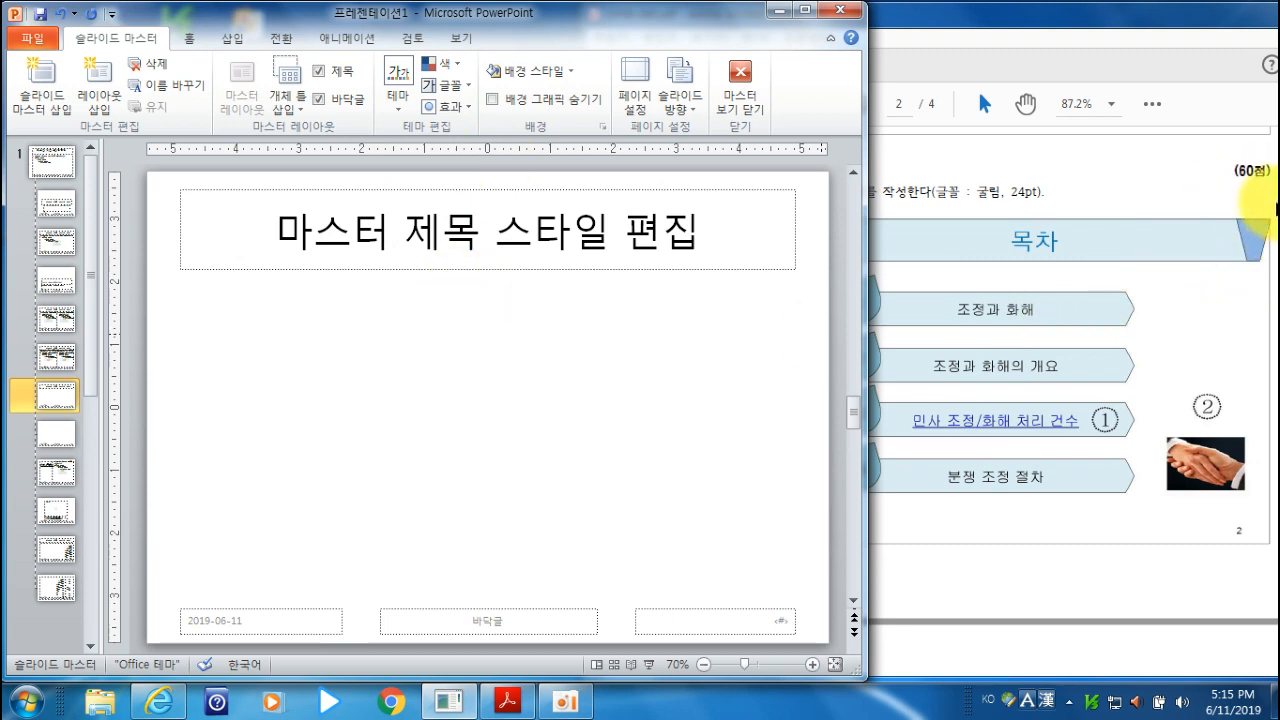
{"action": "left_click", "coordinate": [1140, 20]}
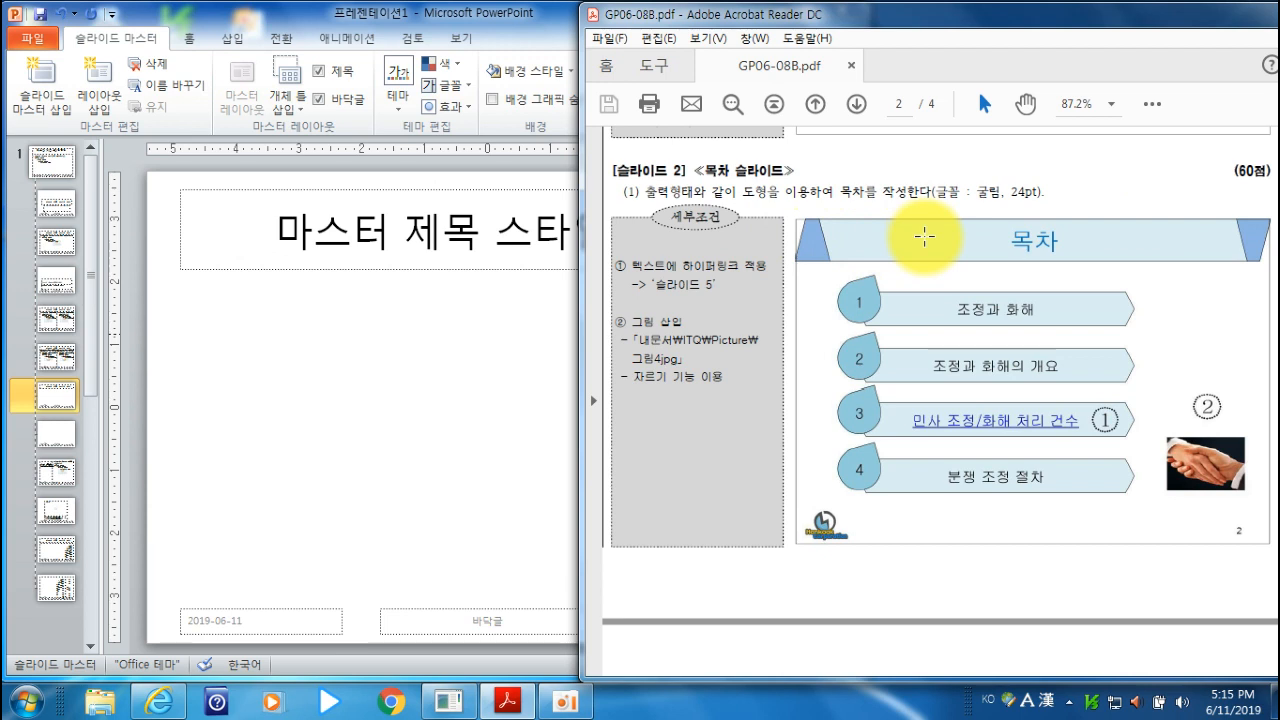
{"action": "left_click", "coordinate": [563, 35]}
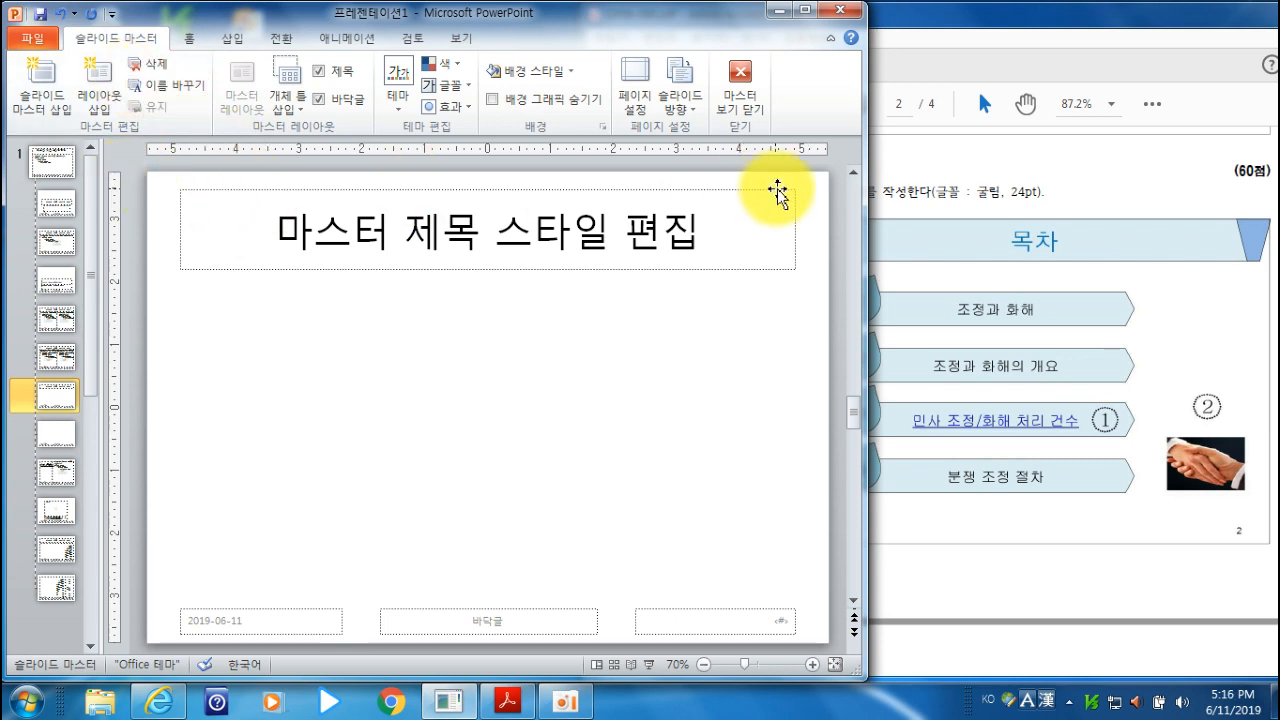
{"action": "left_click", "coordinate": [231, 41]}
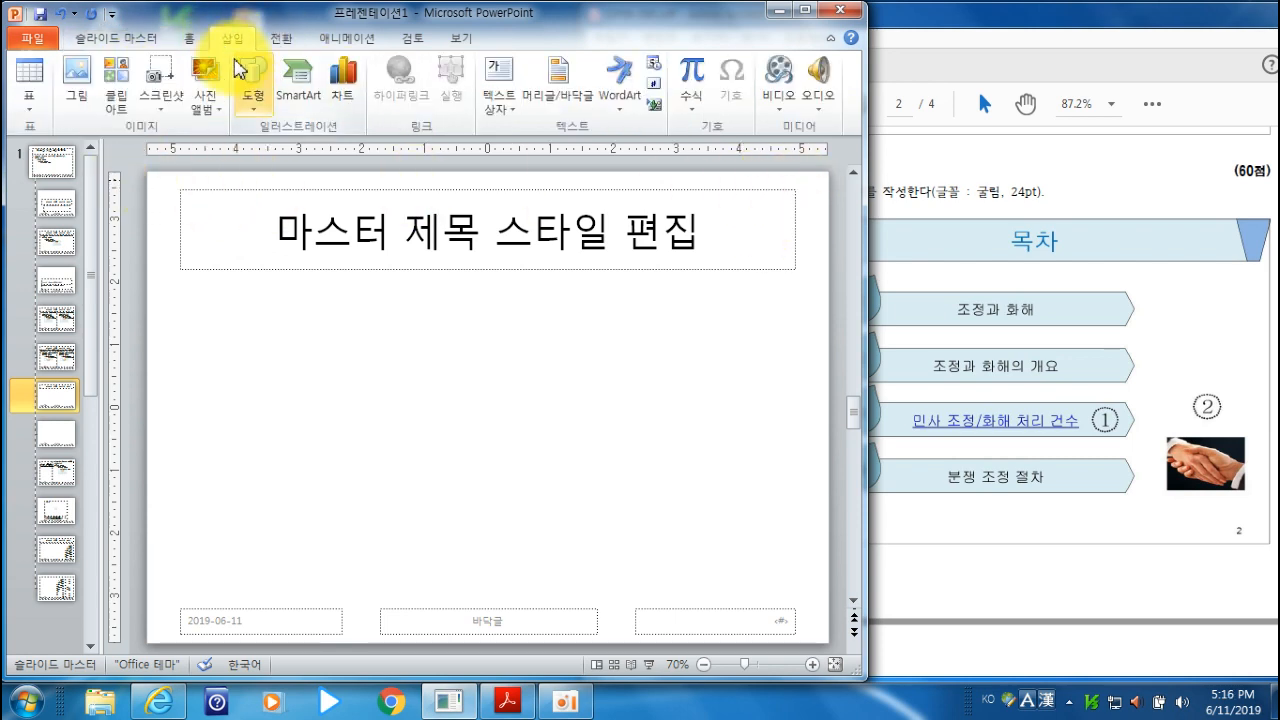
{"action": "left_click", "coordinate": [252, 97]}
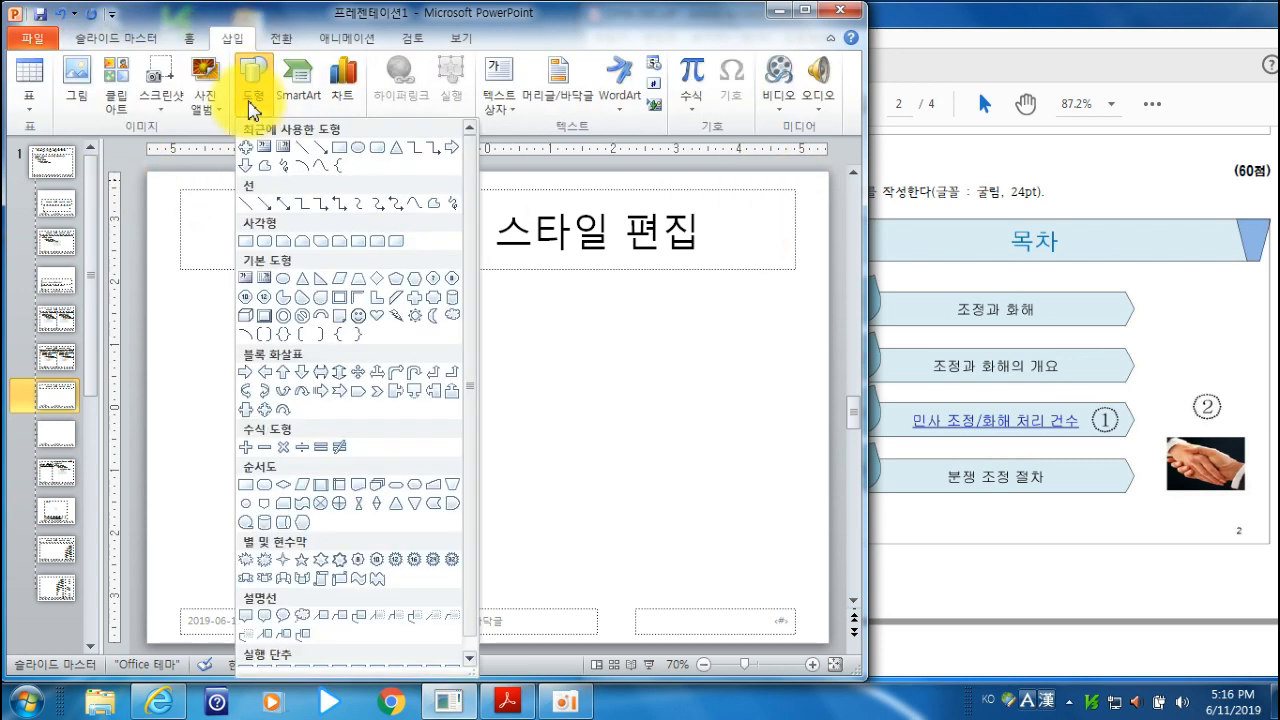
{"action": "left_click", "coordinate": [338, 290]}
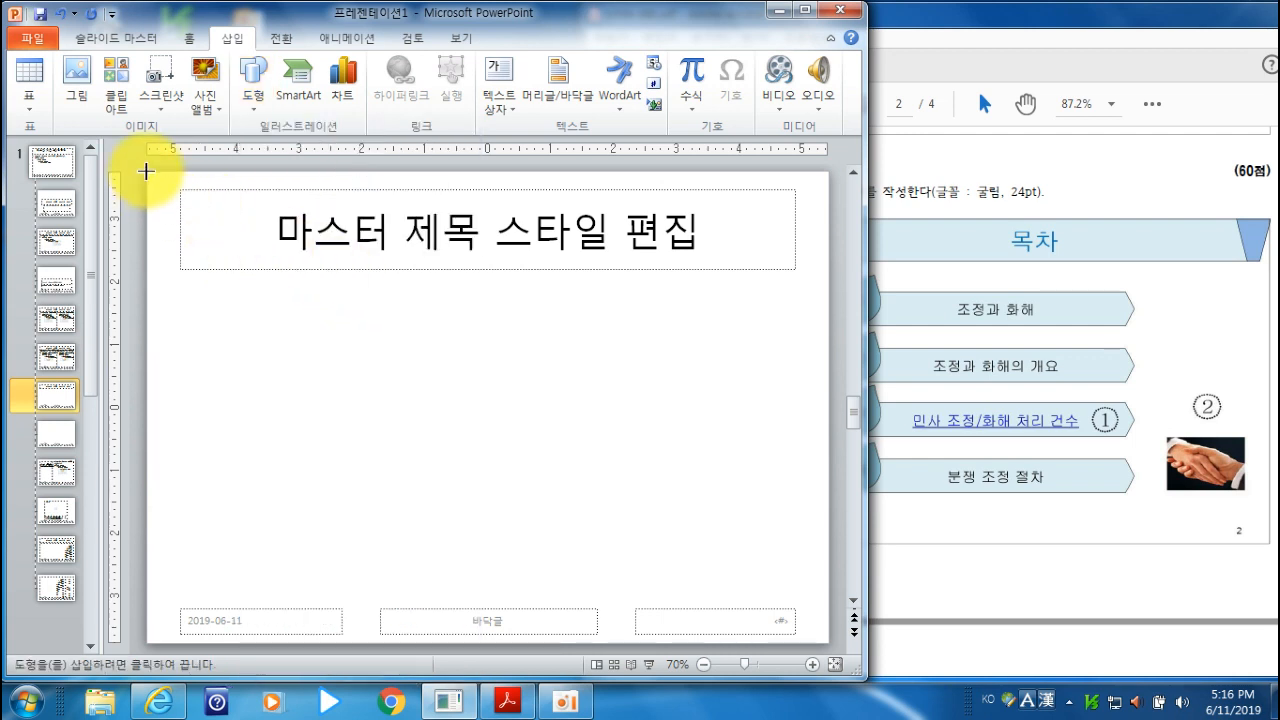
{"action": "left_click_drag", "start_coordinate": [145, 173], "coordinate": [829, 248]}
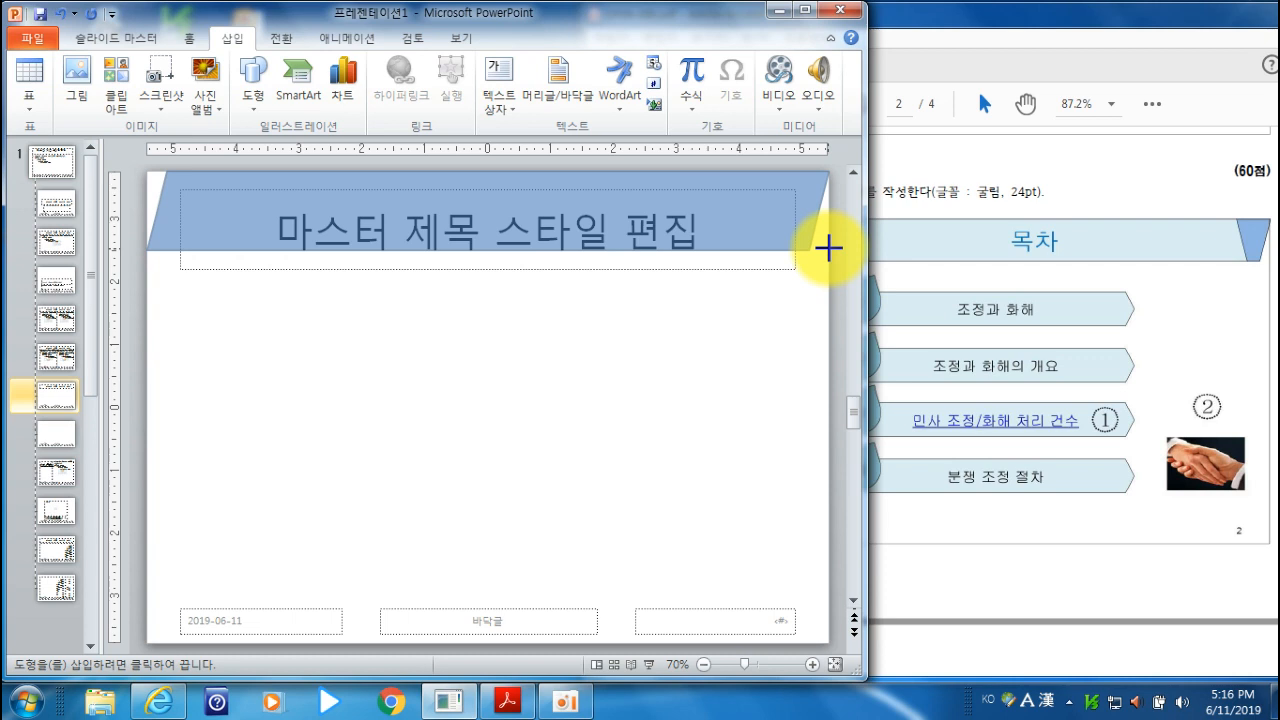
{"action": "left_click_drag", "start_coordinate": [829, 248], "coordinate": [829, 248]}
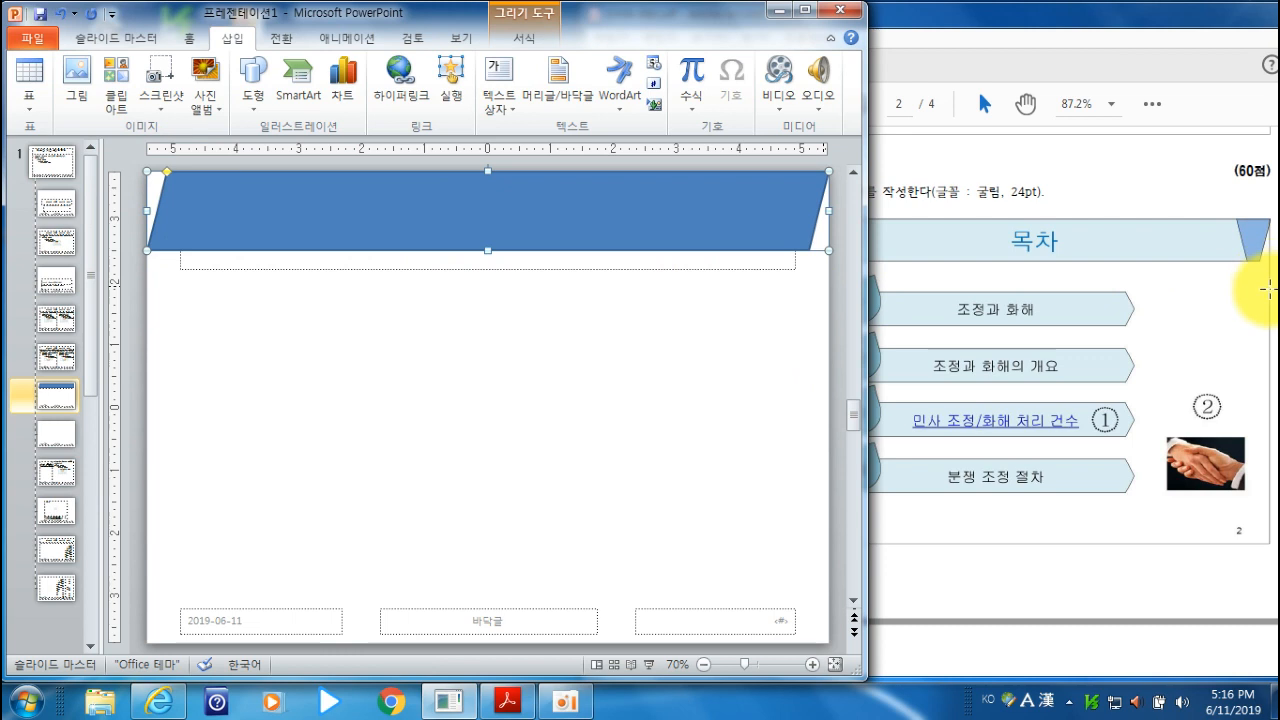
{"action": "scroll", "coordinate": [622, 277], "scroll_direction": "up", "scroll_amount": 1}
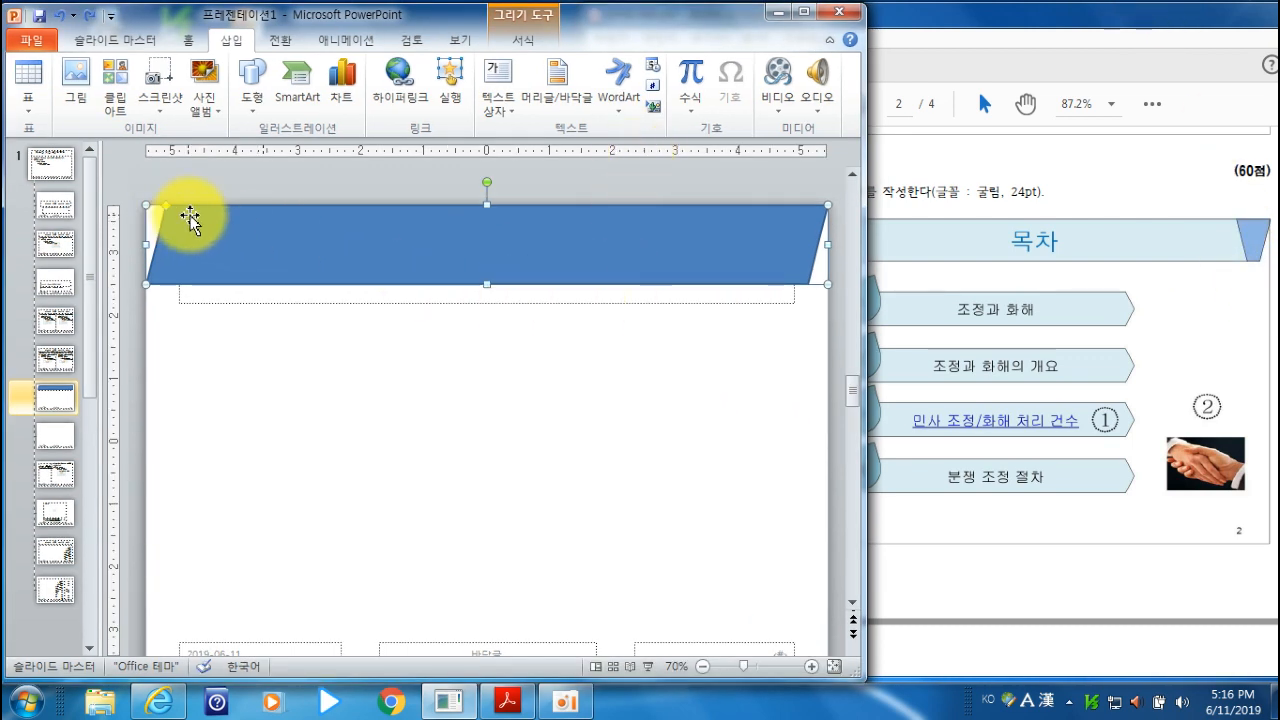
- Fill the parallelogram with 진한 파랑, 텍스트 2, 60% 더 밝게 and give it a black outline
{"action": "left_click", "coordinate": [1134, 34]}
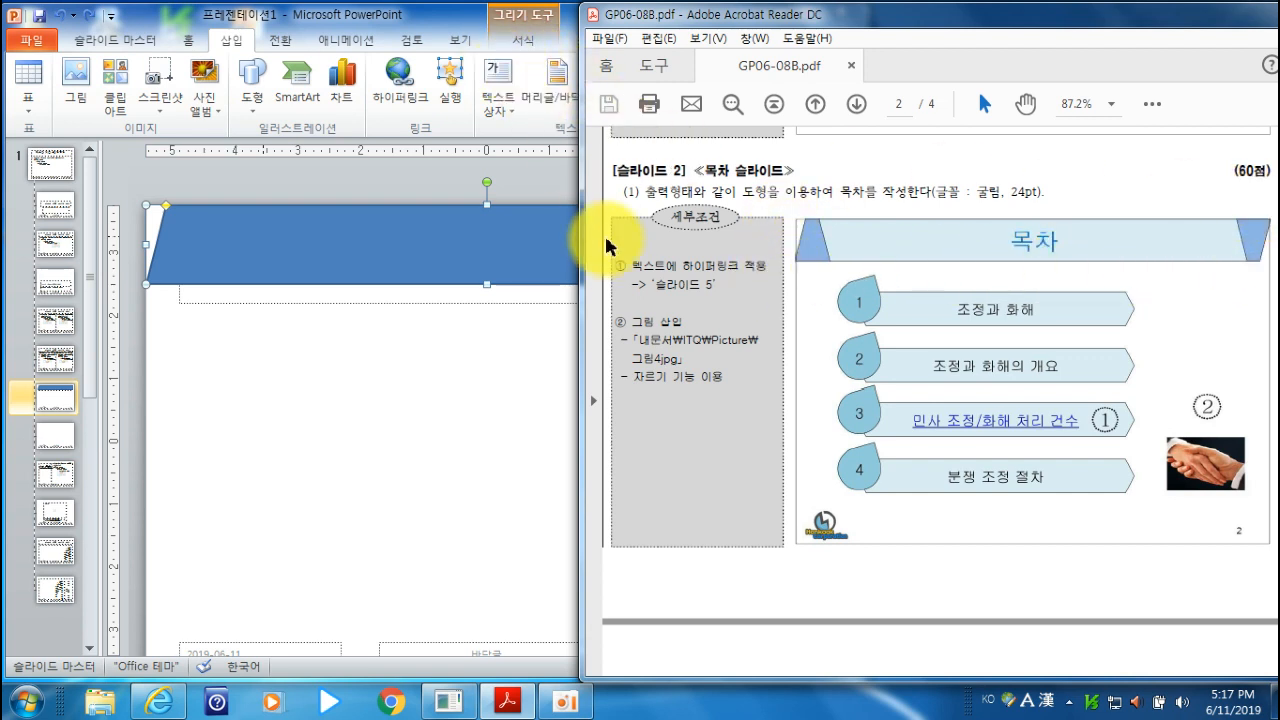
{"action": "left_click", "coordinate": [435, 22]}
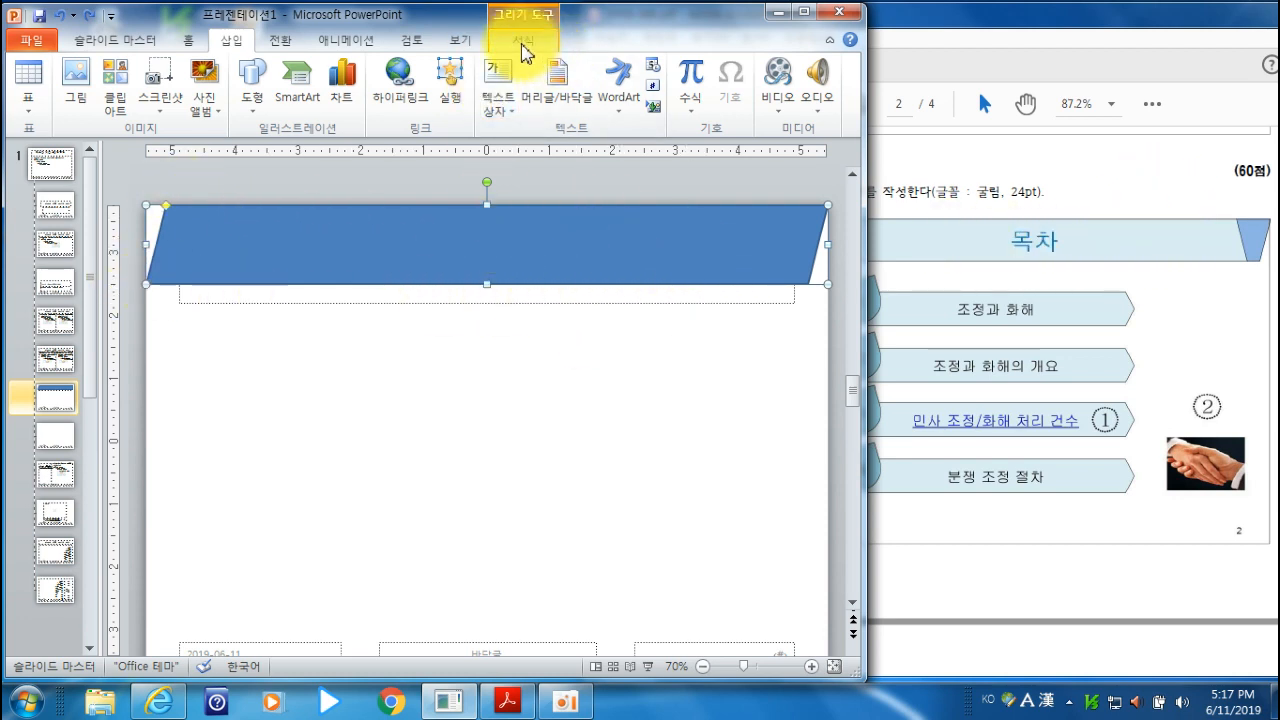
{"action": "left_click", "coordinate": [523, 42]}
{"action": "left_click", "coordinate": [416, 70]}
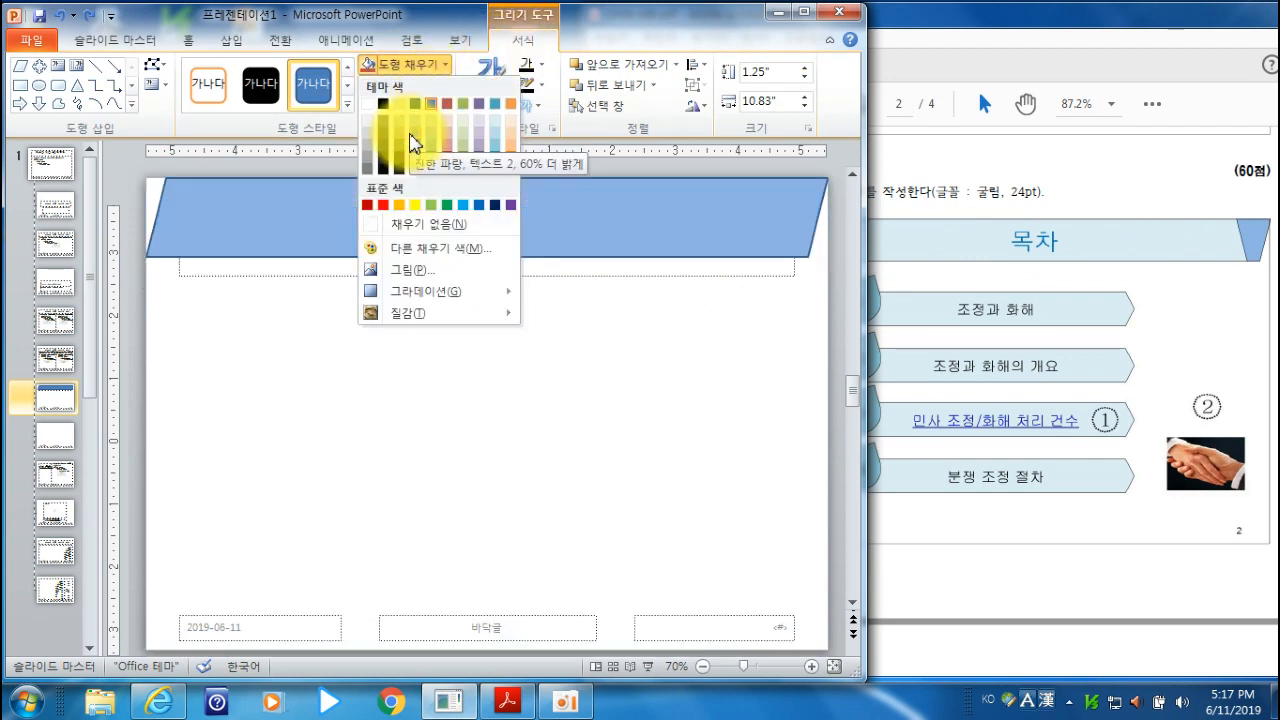
{"action": "left_click", "coordinate": [416, 136]}
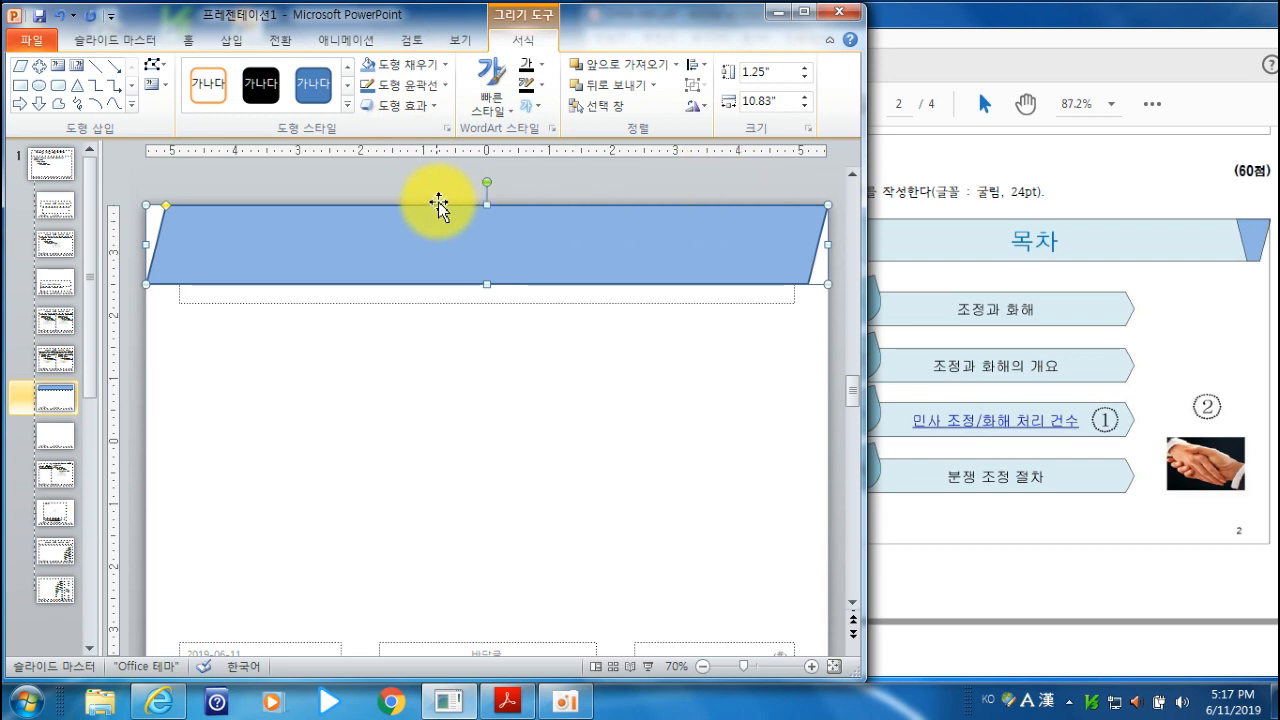
{"action": "left_click", "coordinate": [408, 87]}
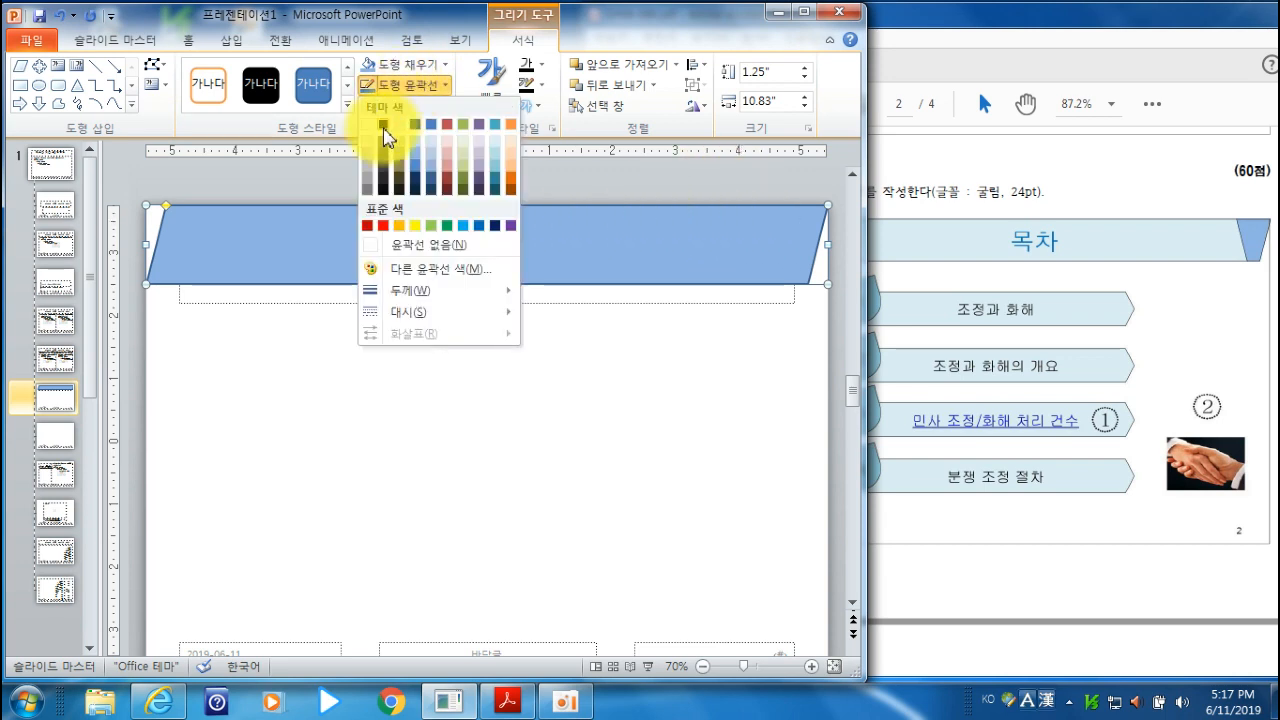
{"action": "left_click", "coordinate": [385, 124]}
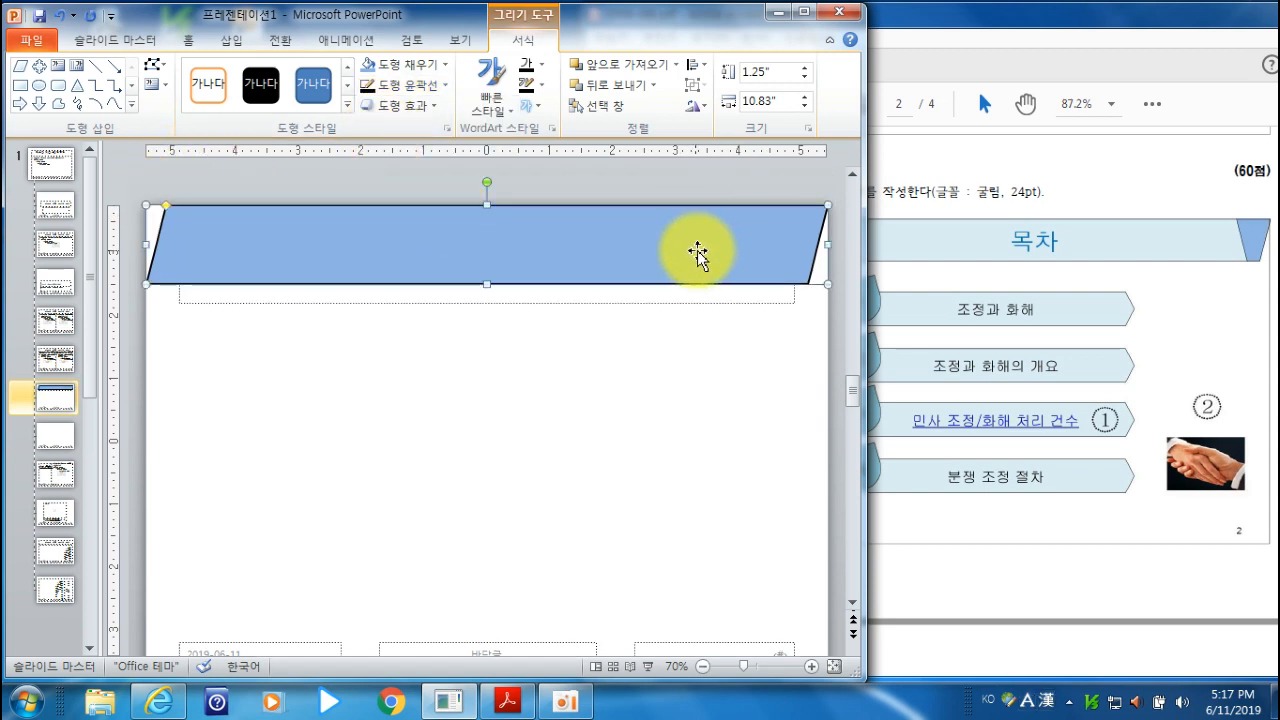
- Set the parallelogram's outline weight to ¼pt
{"action": "left_click", "coordinate": [425, 88]}
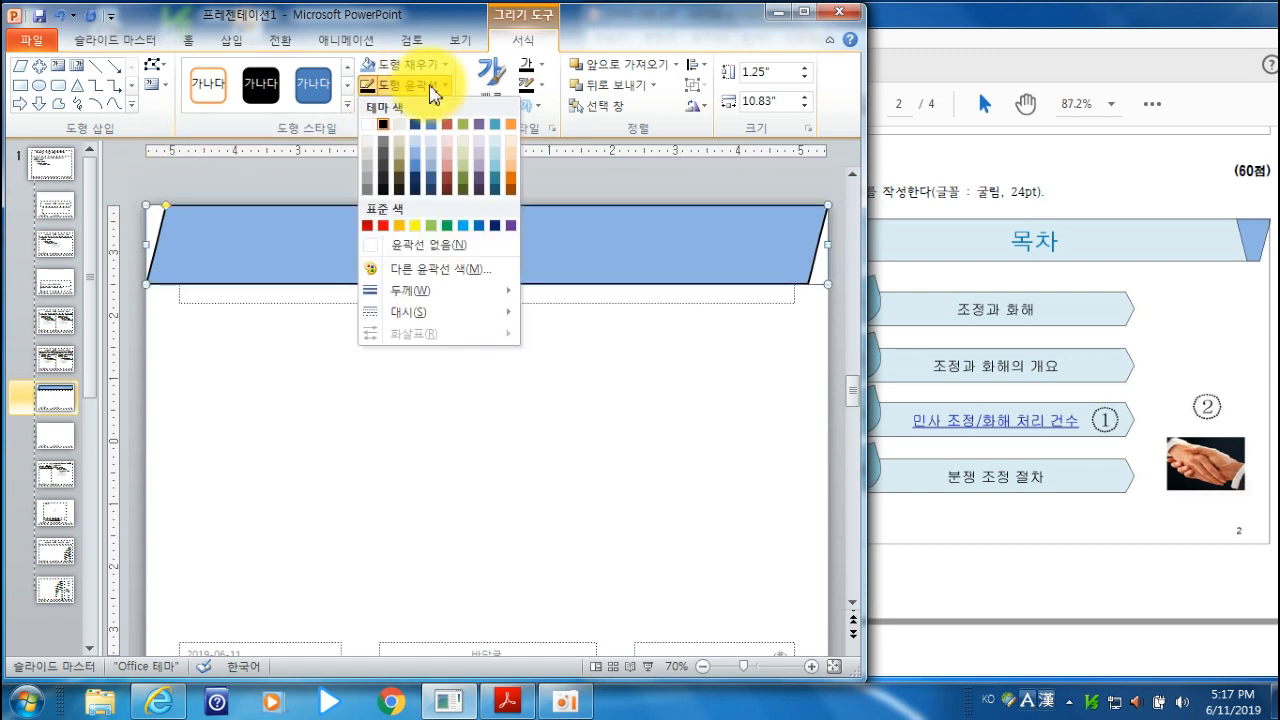
{"action": "mouse_move", "coordinate": [495, 298]}
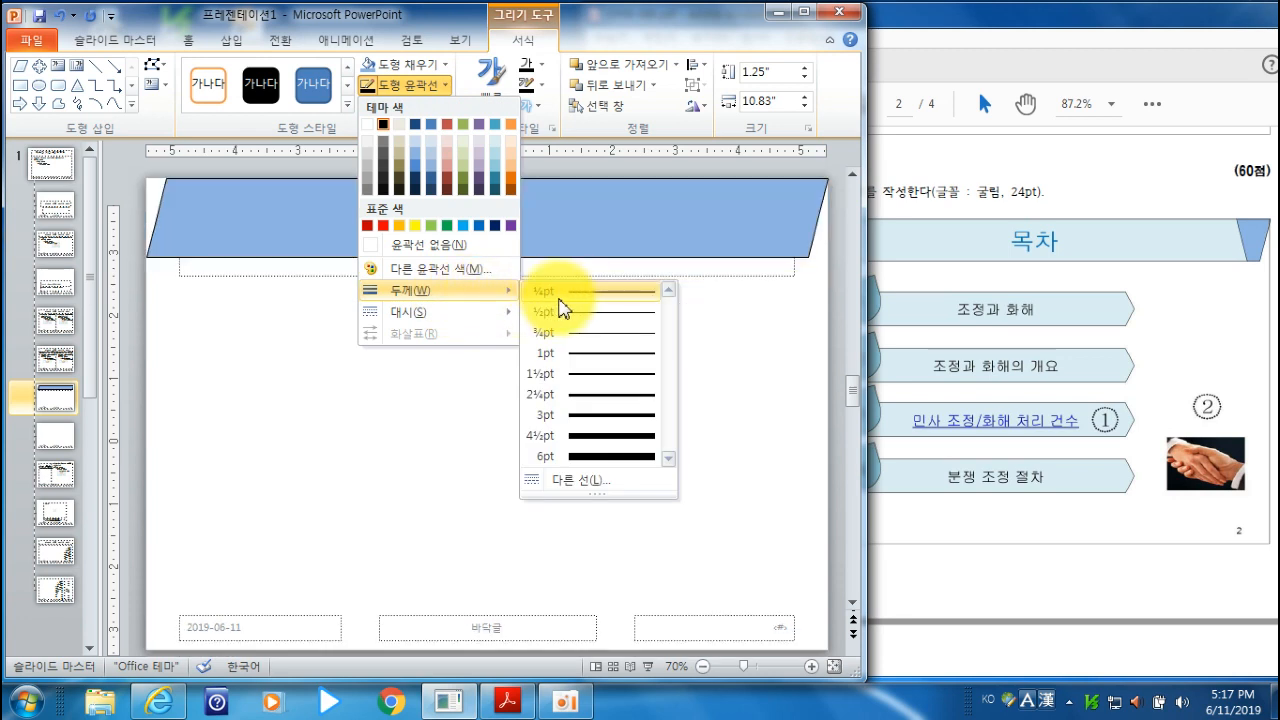
{"action": "left_click", "coordinate": [559, 295]}
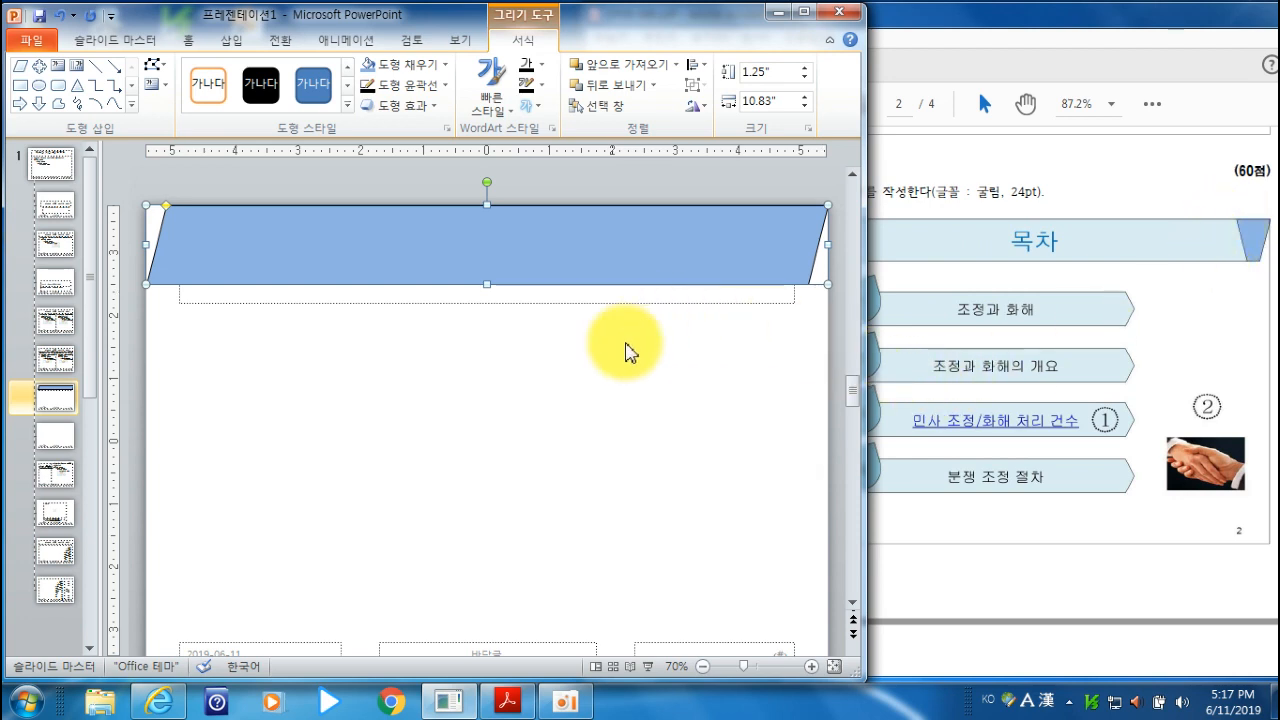
{"action": "left_click", "coordinate": [412, 88]}
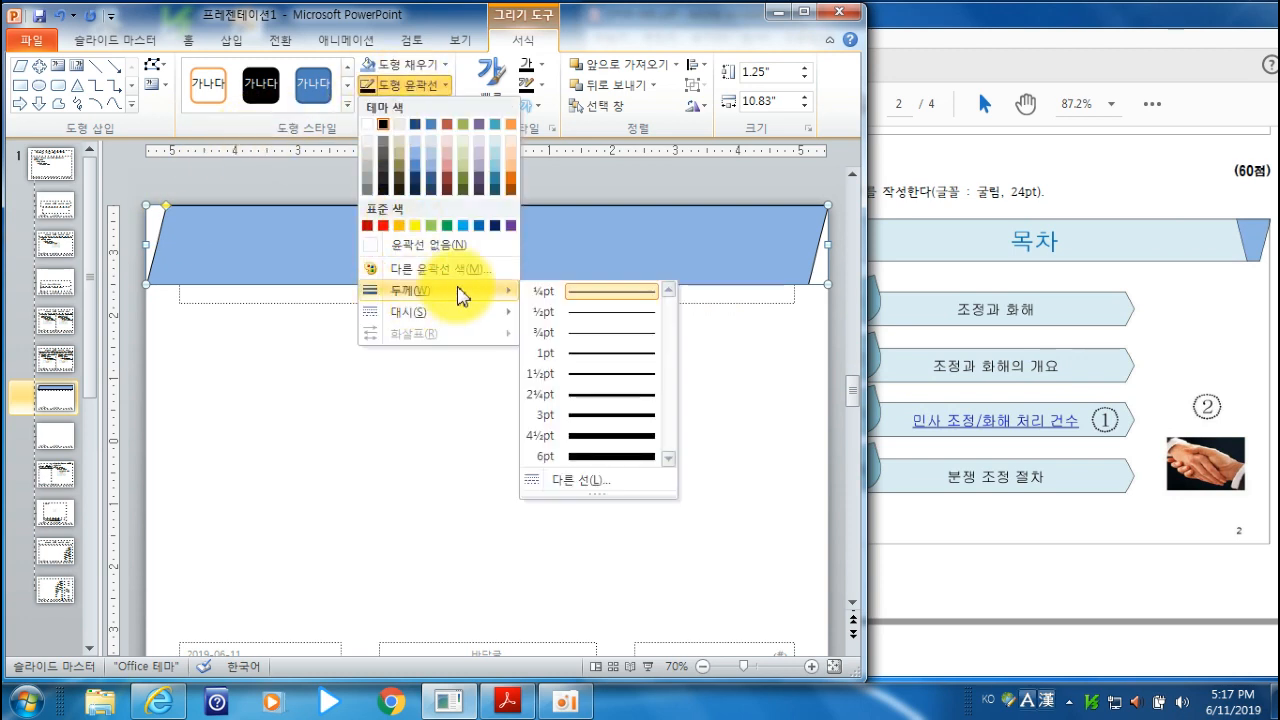
{"action": "left_click", "coordinate": [440, 12]}
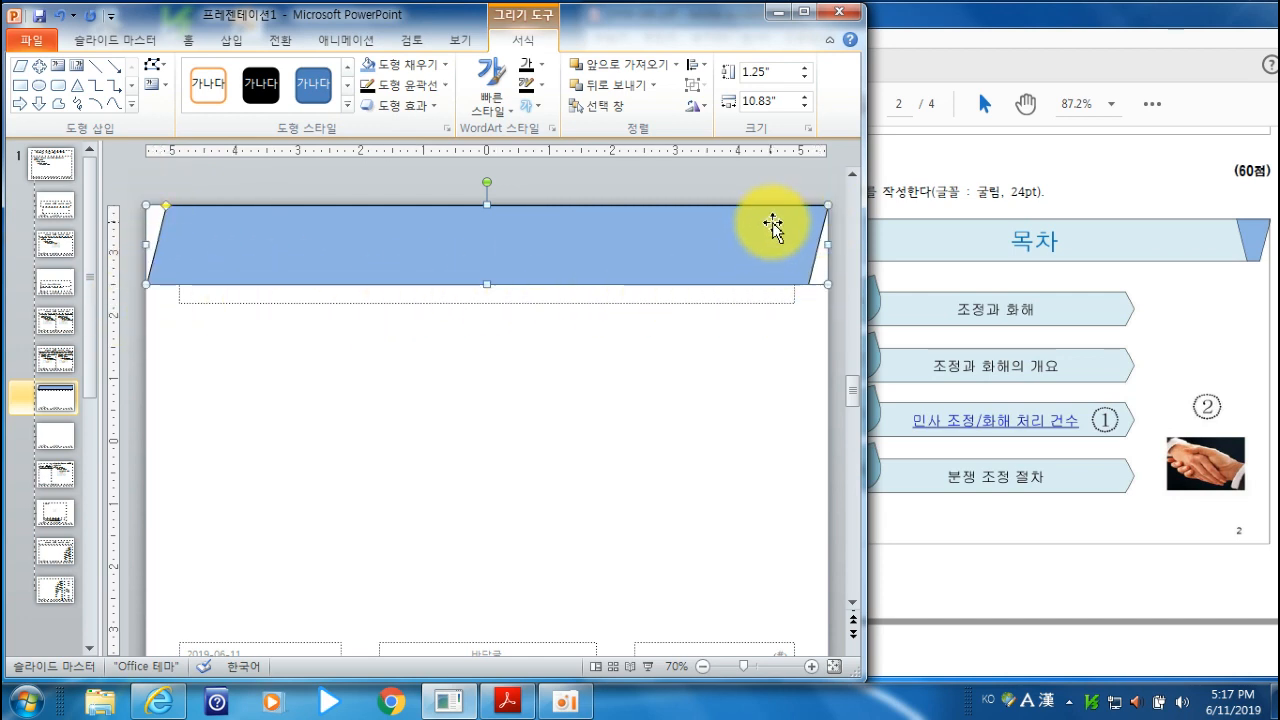
- Make the parallelogram's formatting the default for new shapes and deselect the parallelogram
{"action": "right_click", "coordinate": [466, 230]}
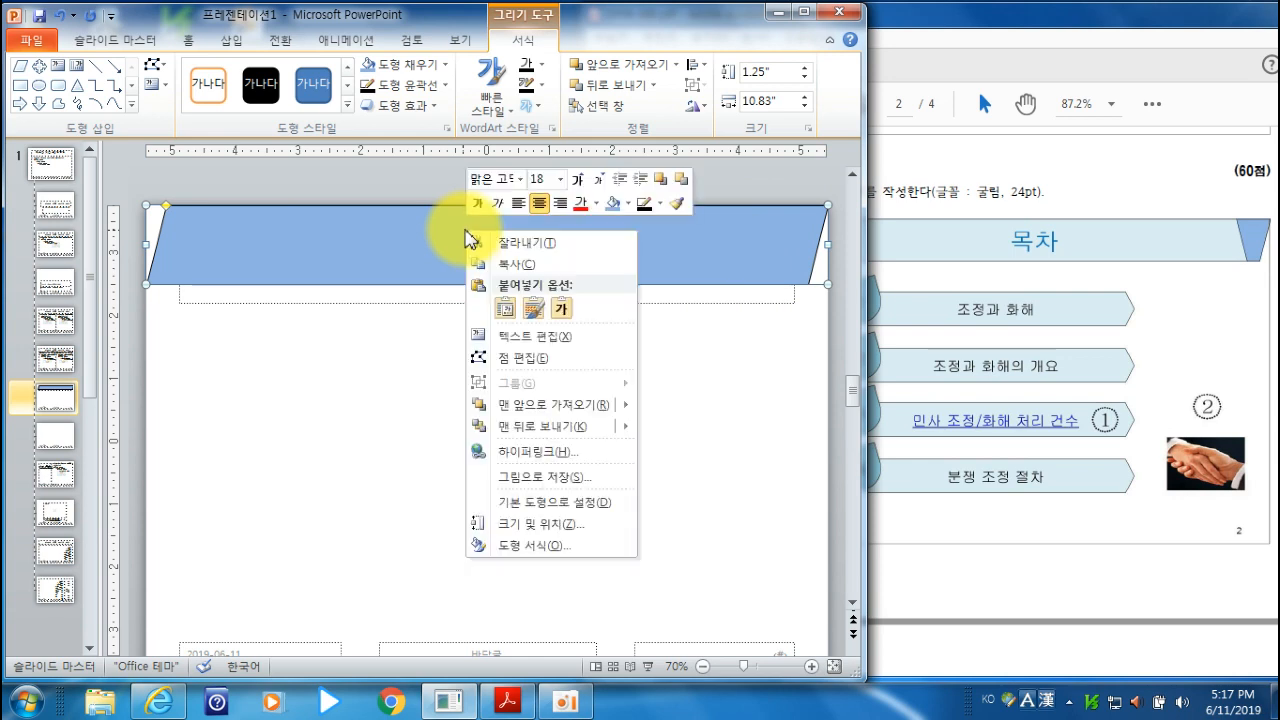
{"action": "left_click", "coordinate": [566, 505]}
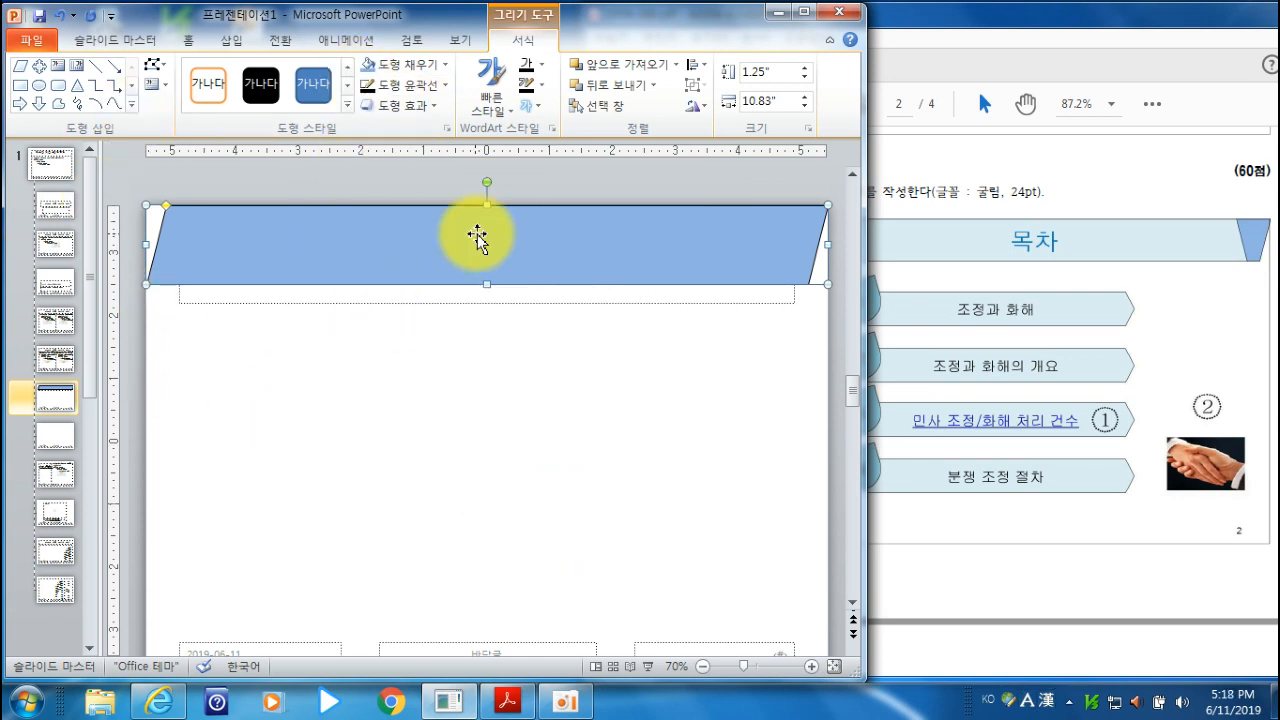
{"action": "left_click", "coordinate": [437, 331]}
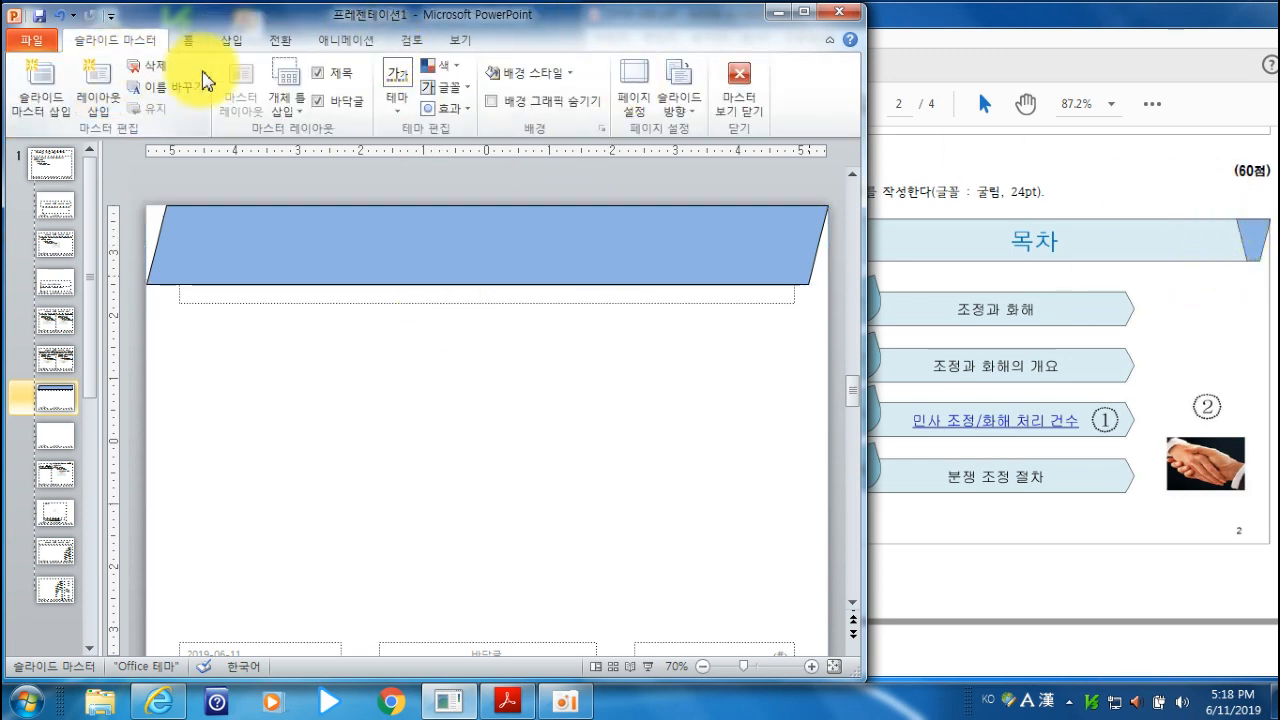
- Draw a second parallelogram about 9.33" × 1.25" over the middle of the banner, leaving both ends of the first one showing
{"action": "left_click", "coordinate": [233, 46]}
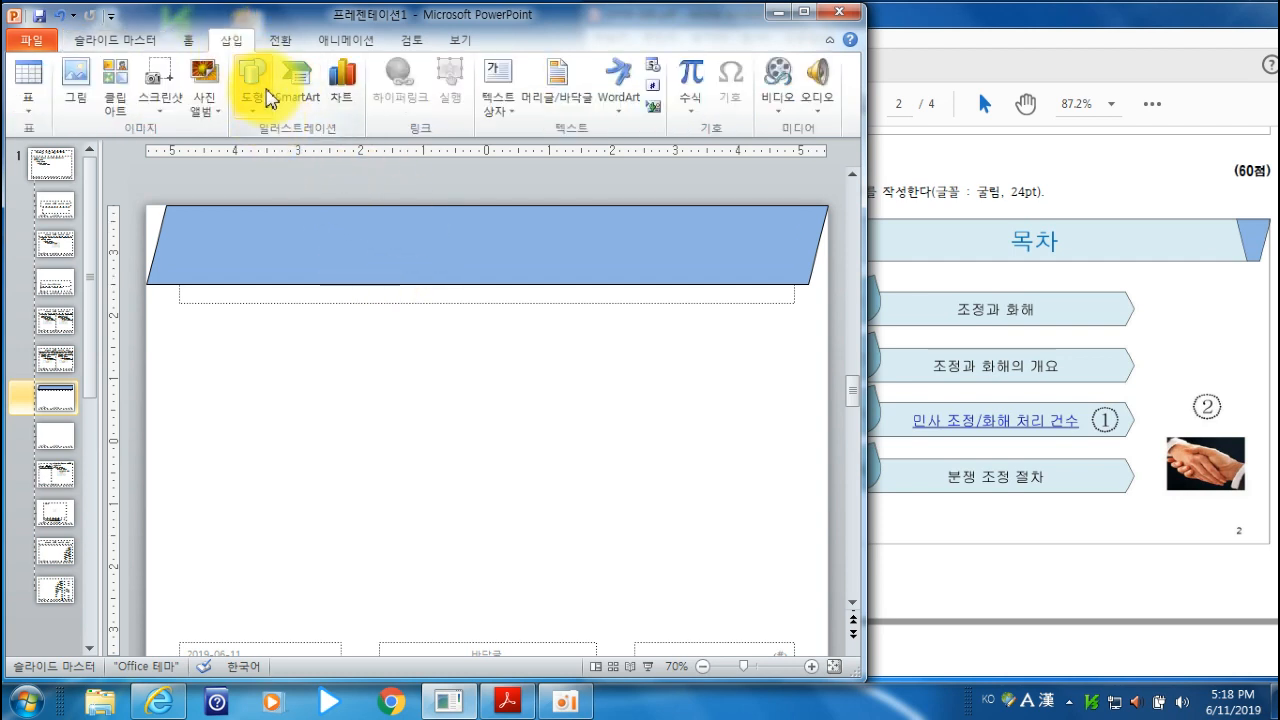
{"action": "left_click", "coordinate": [256, 100]}
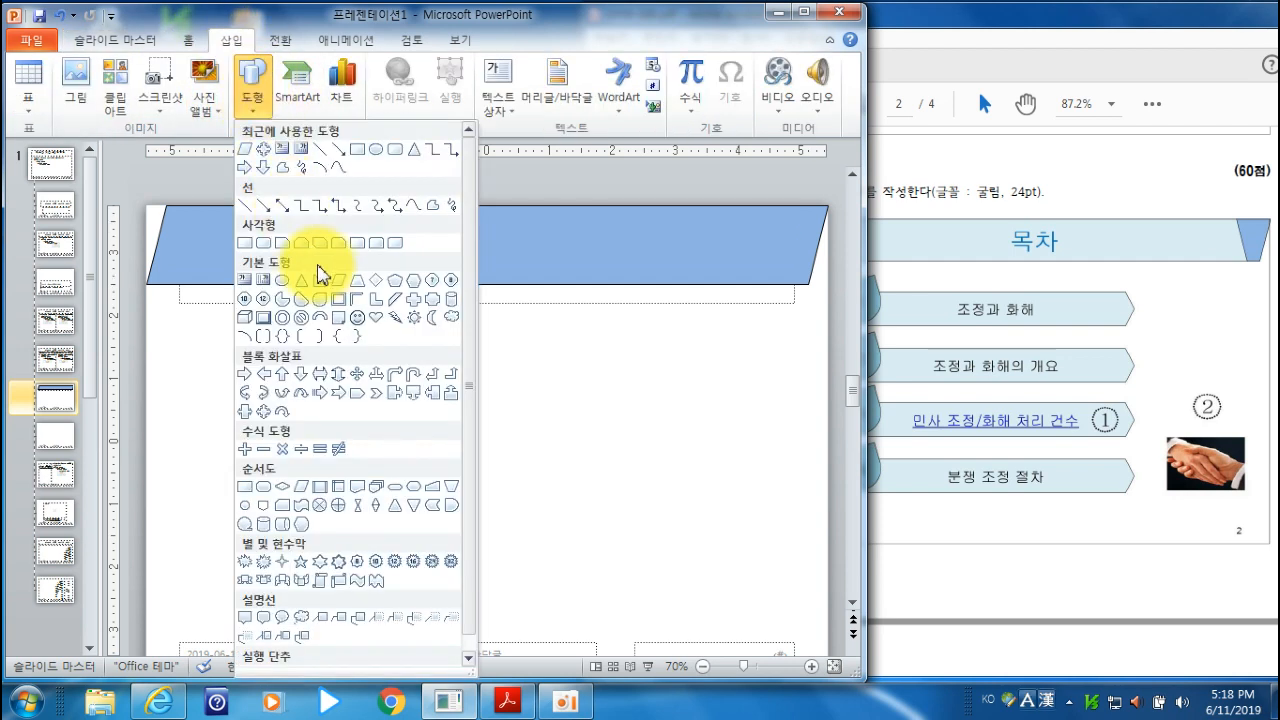
{"action": "left_click", "coordinate": [336, 284]}
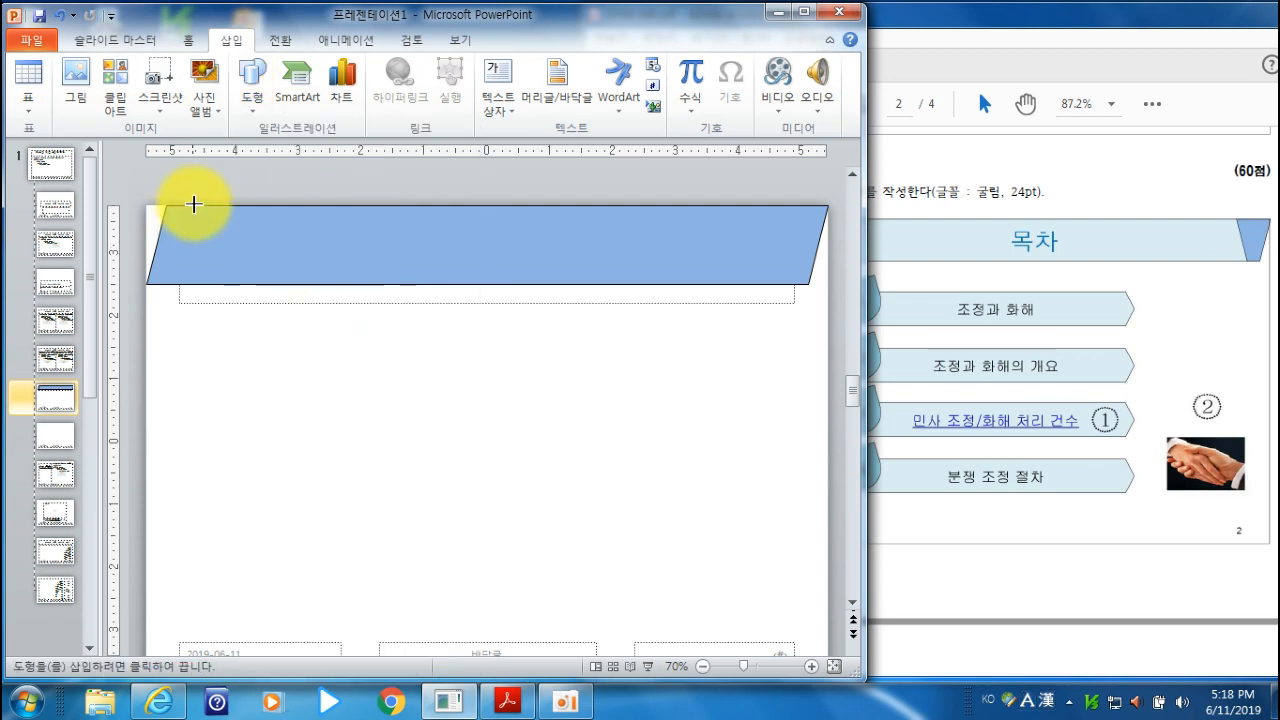
{"action": "left_click_drag", "start_coordinate": [193, 205], "coordinate": [745, 280]}
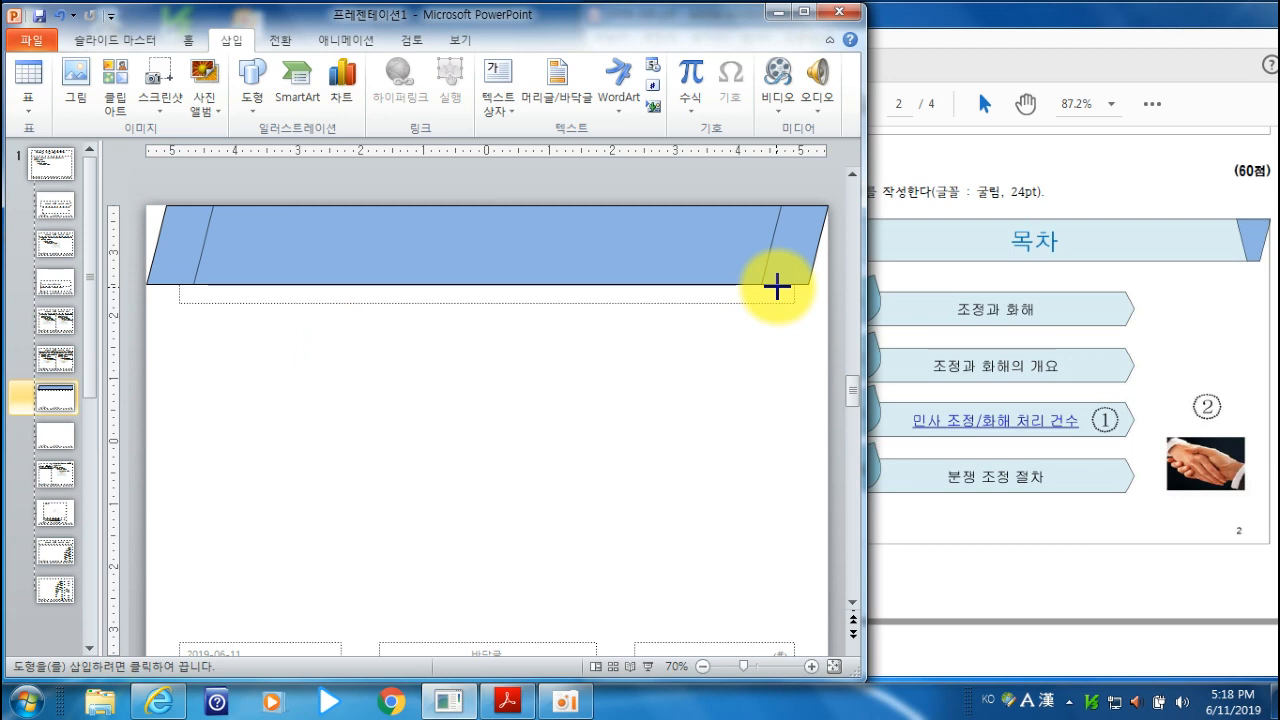
{"action": "left_click_drag", "start_coordinate": [777, 287], "coordinate": [780, 285]}
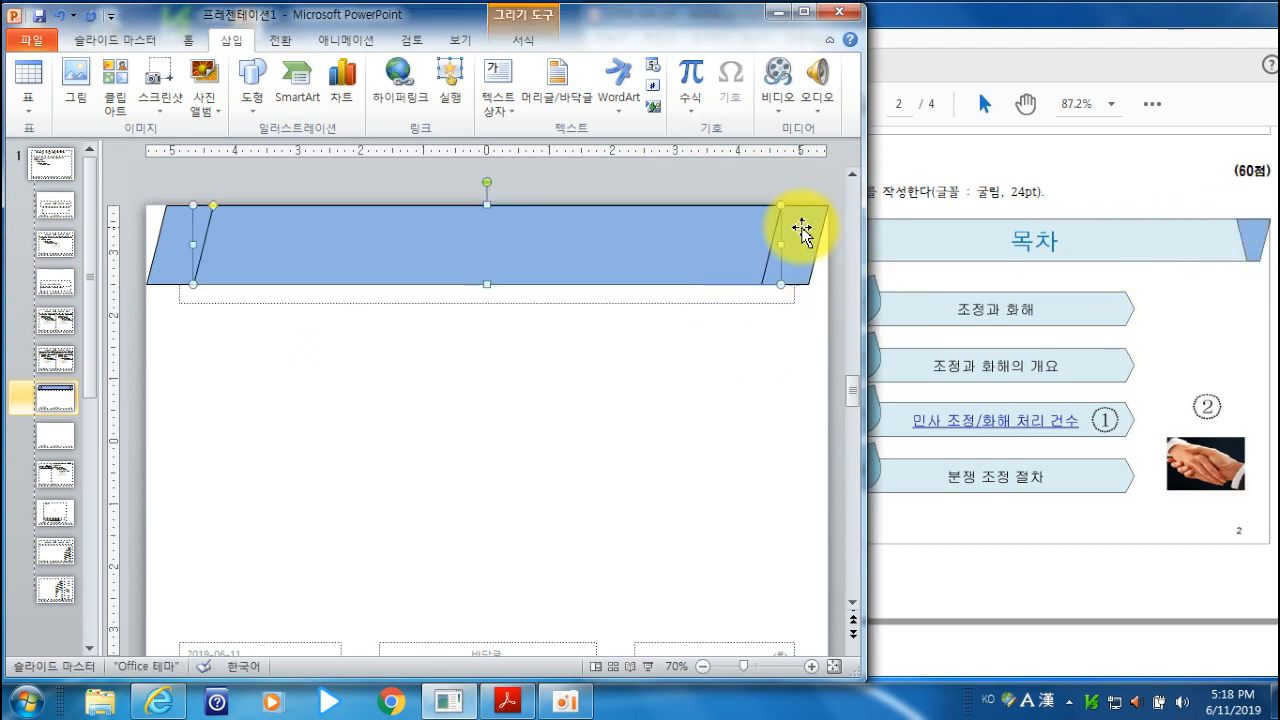
- Flip the second parallelogram horizontally, widen it to 9.5" and centre it on the banner
{"action": "left_click", "coordinate": [524, 45]}
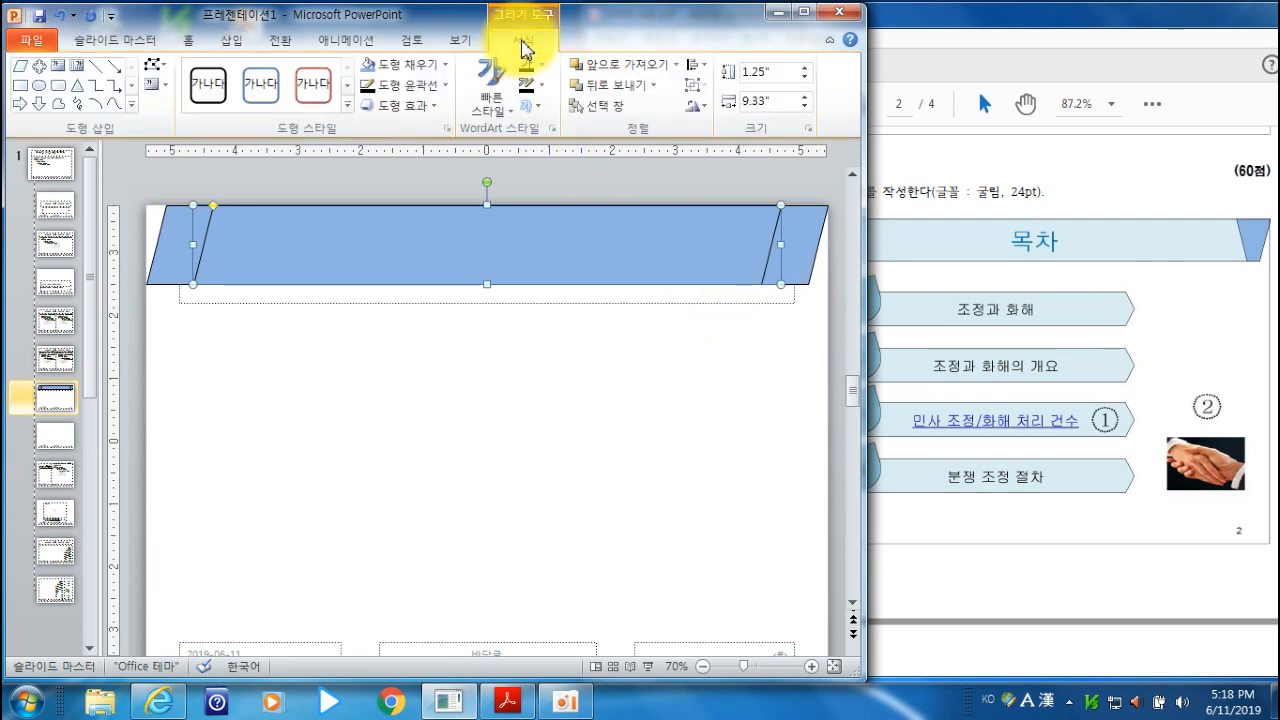
{"action": "left_click", "coordinate": [706, 108]}
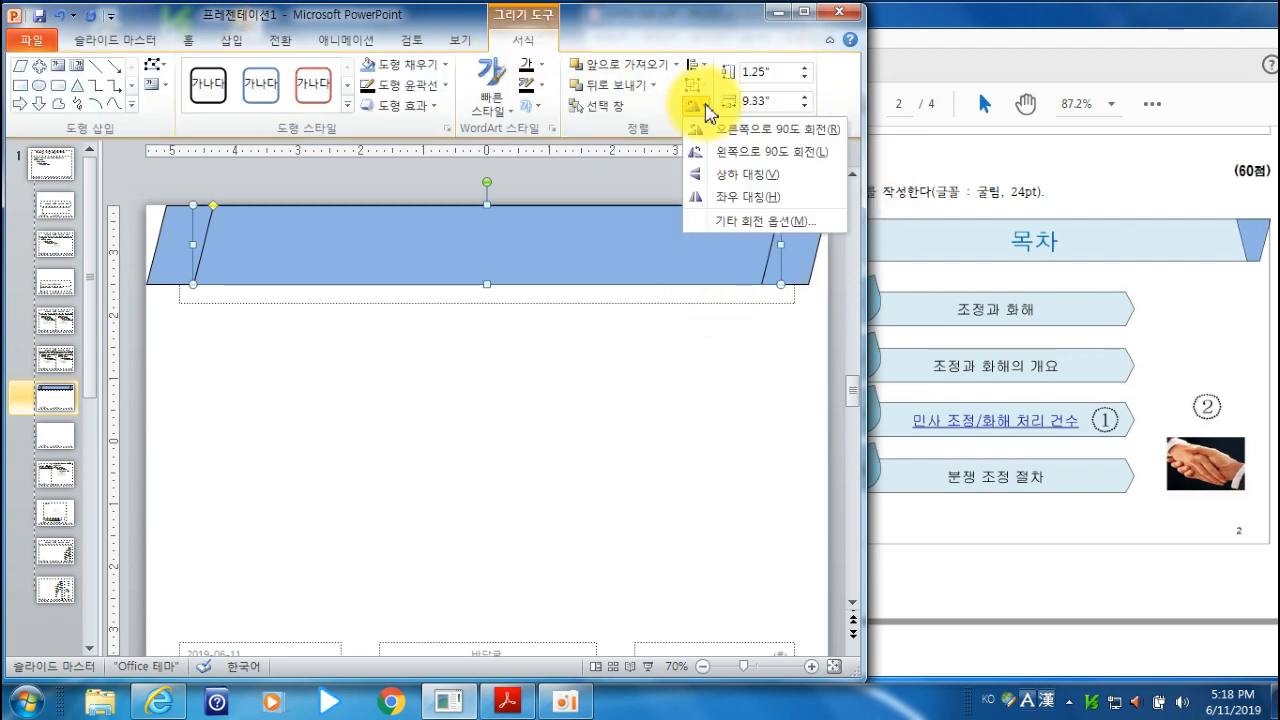
{"action": "left_click", "coordinate": [748, 198]}
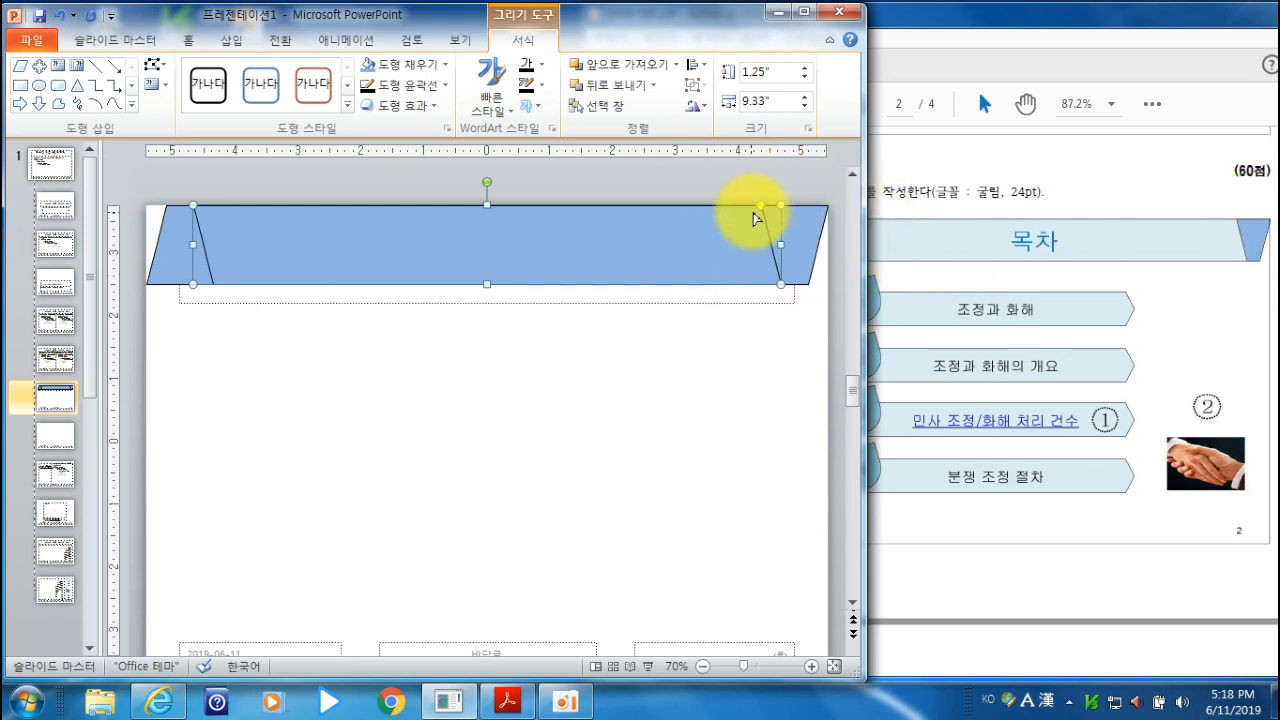
{"action": "left_click_drag", "start_coordinate": [781, 245], "coordinate": [791, 245]}
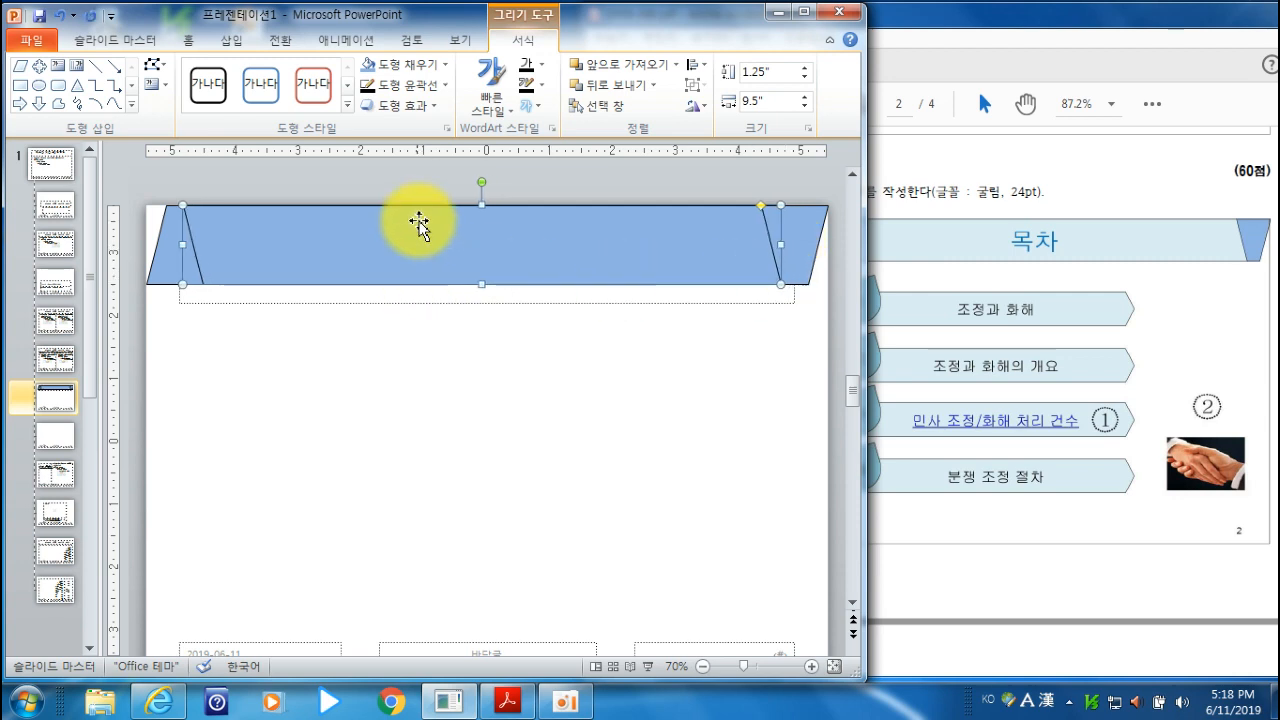
{"action": "key", "text": "Right"}
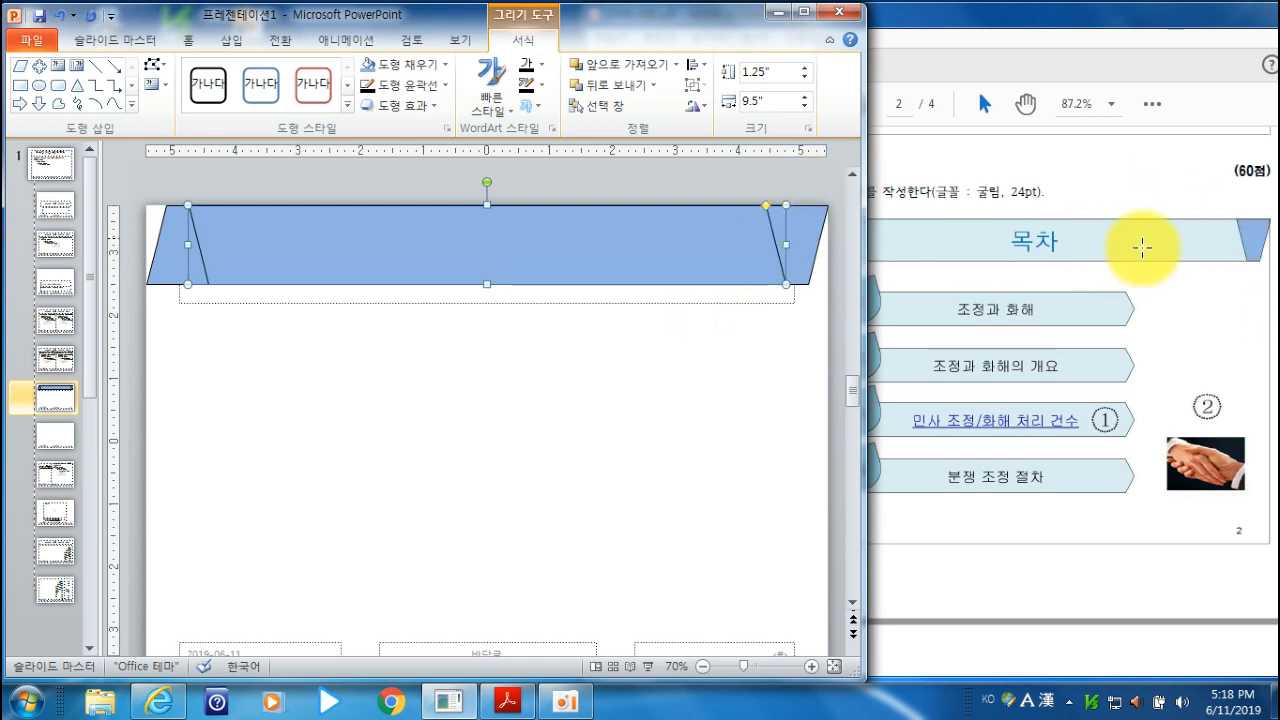
- Fill the second parallelogram with a light aqua theme colour
{"action": "left_click", "coordinate": [420, 70]}
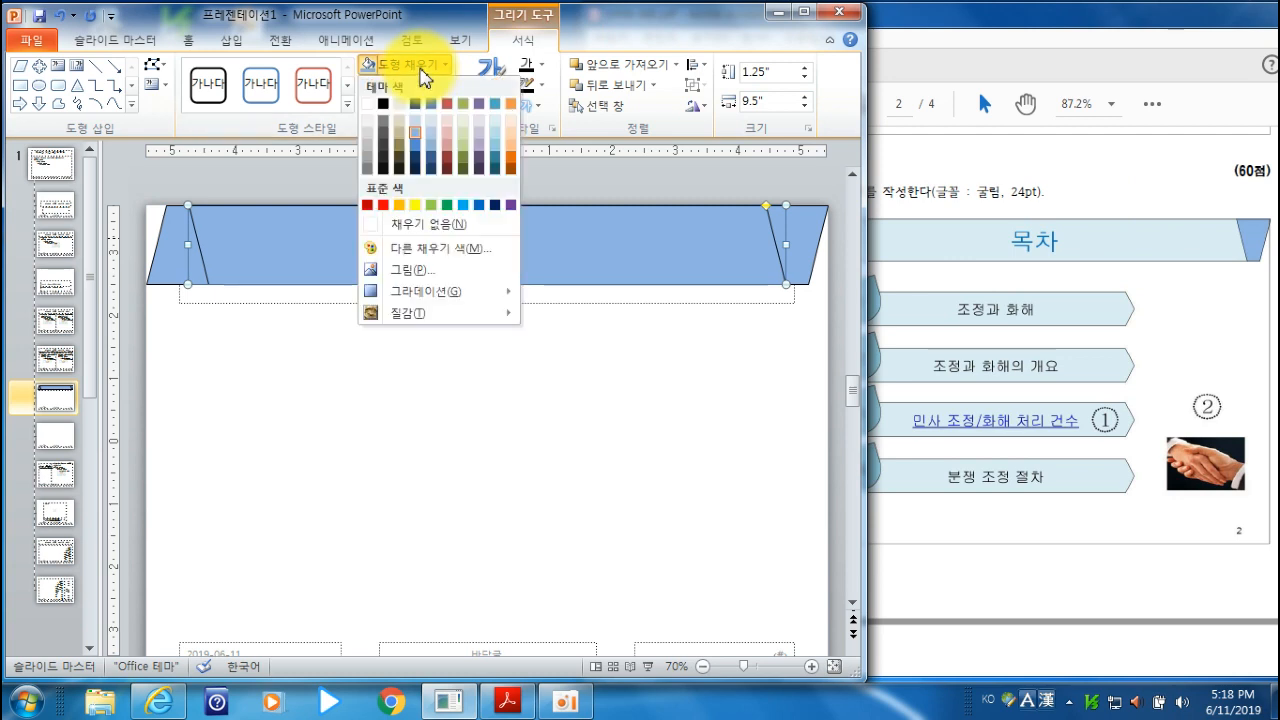
{"action": "left_click", "coordinate": [491, 141]}
{"action": "left_click", "coordinate": [716, 375]}
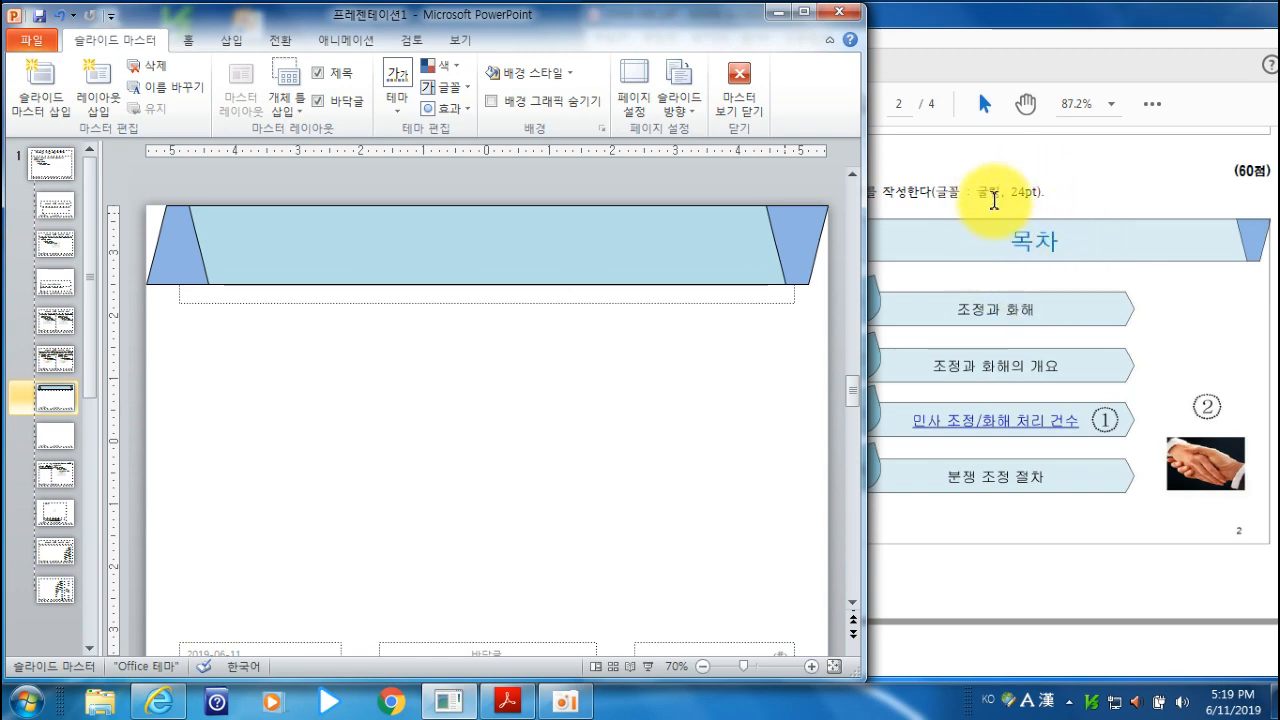
- Following the title banners in the PDF, bring the layout's title placeholder to the front and move it up to align with the banner
{"action": "left_click", "coordinate": [908, 29]}
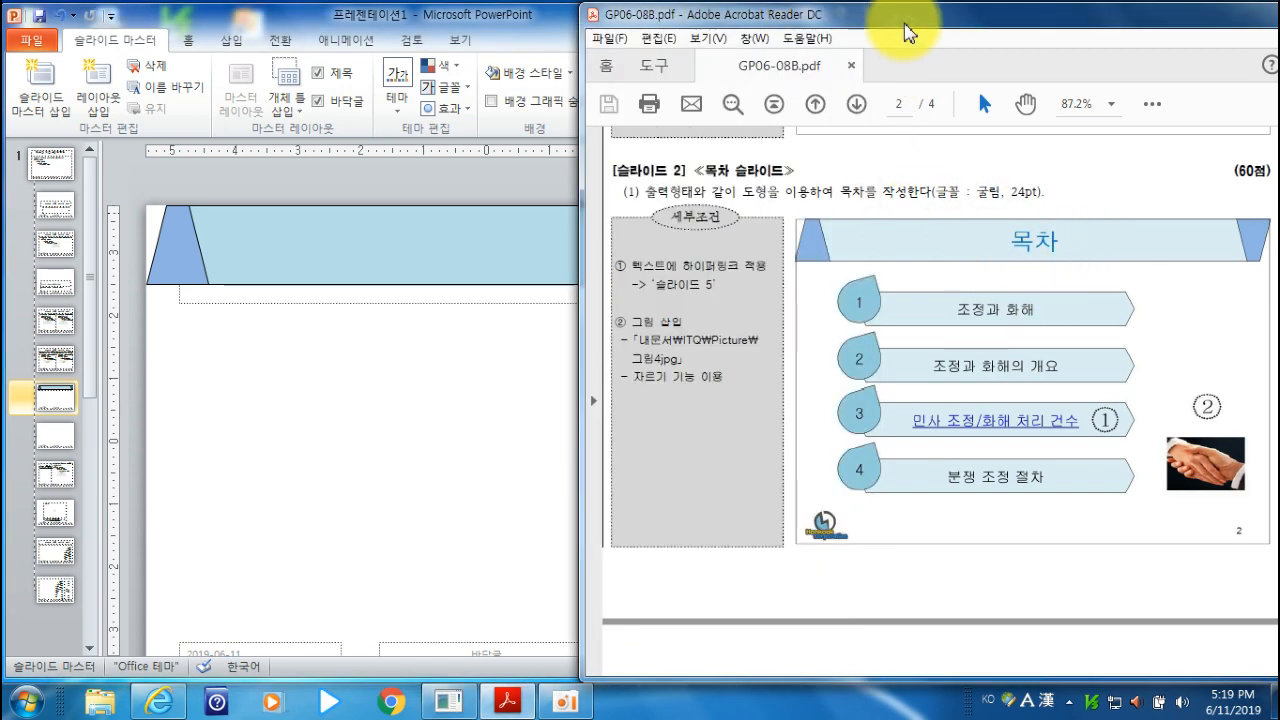
{"action": "scroll", "coordinate": [968, 385], "scroll_direction": "down", "scroll_amount": 5}
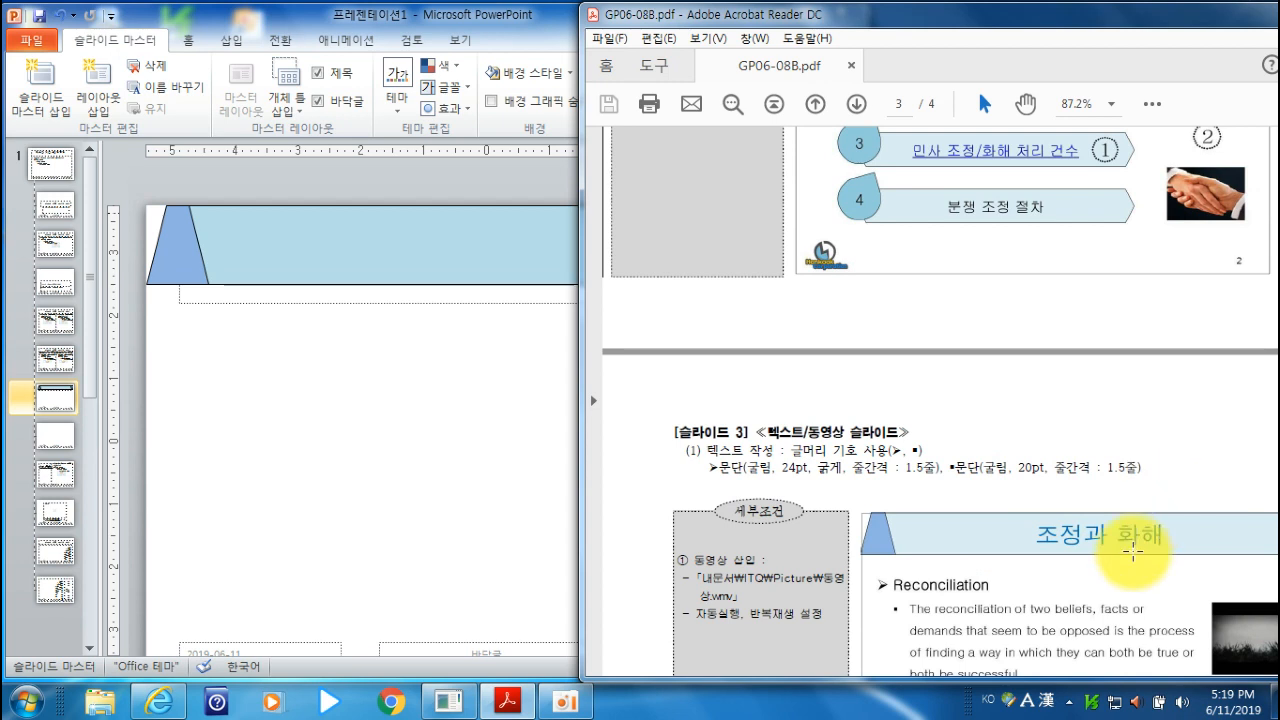
{"action": "scroll", "coordinate": [922, 422], "scroll_direction": "up", "scroll_amount": 3}
{"action": "left_click", "coordinate": [553, 33]}
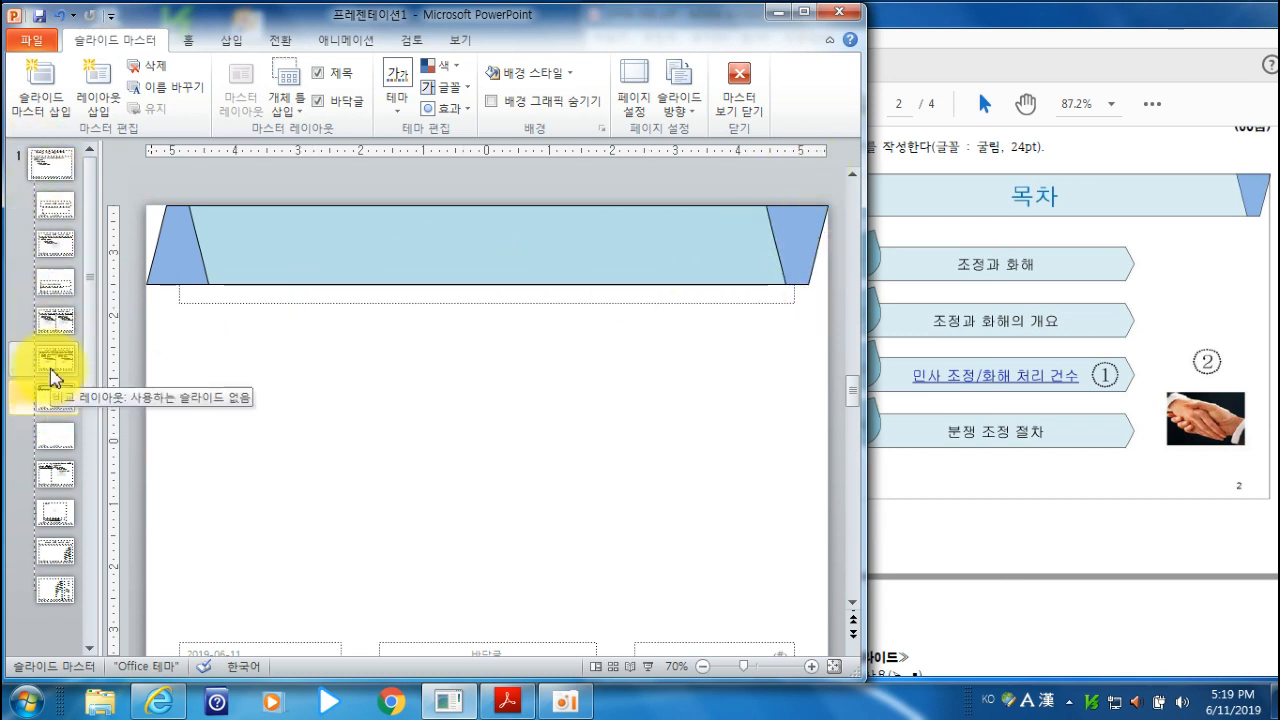
{"action": "left_click", "coordinate": [293, 304]}
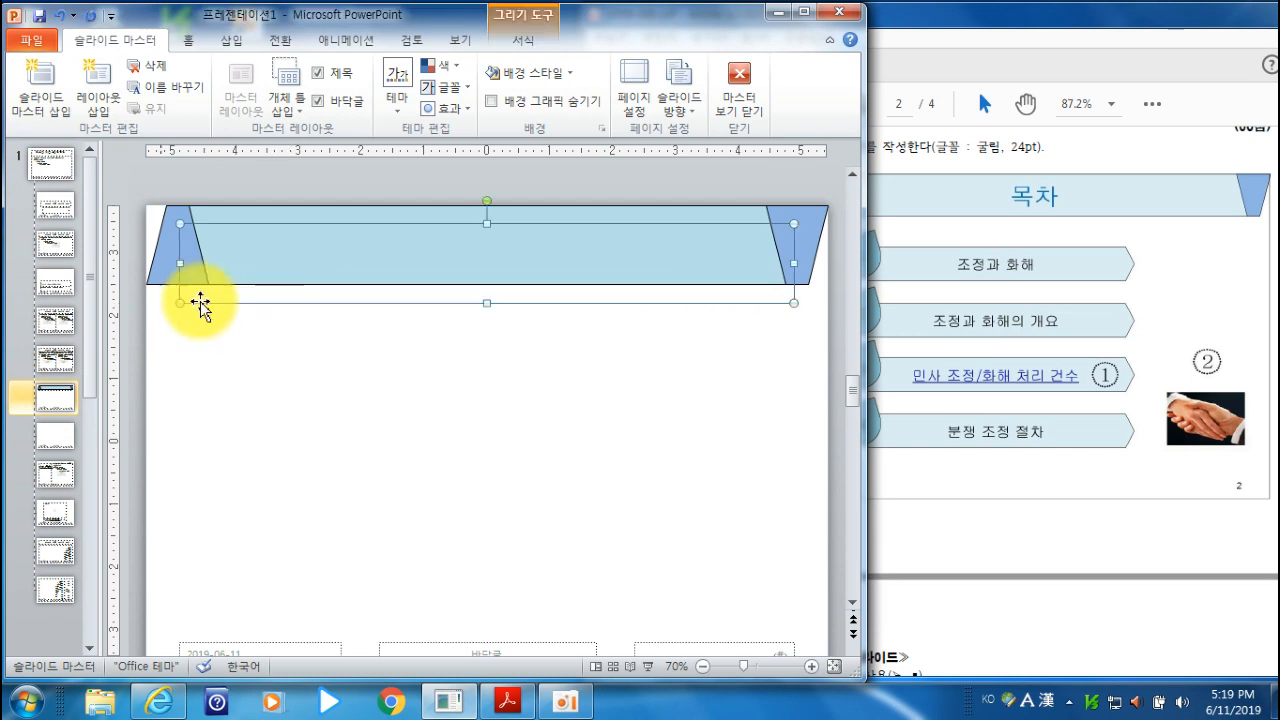
{"action": "right_click", "coordinate": [339, 304]}
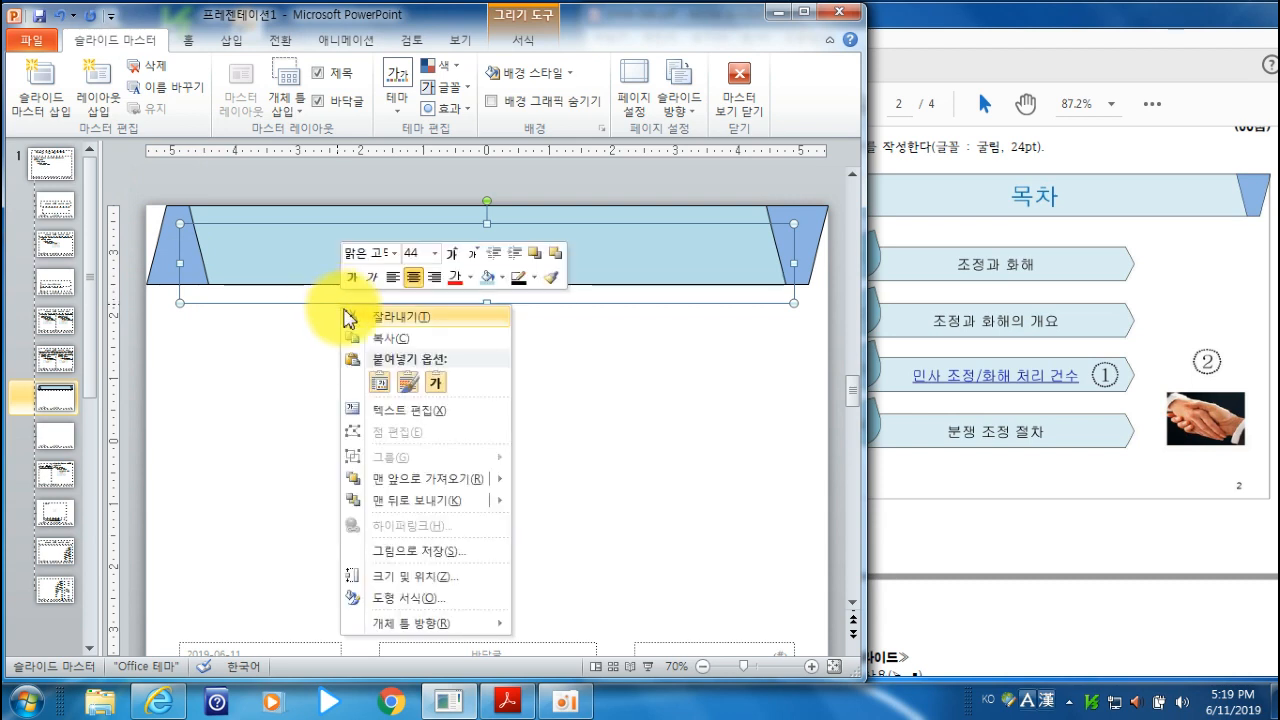
{"action": "left_click", "coordinate": [423, 482]}
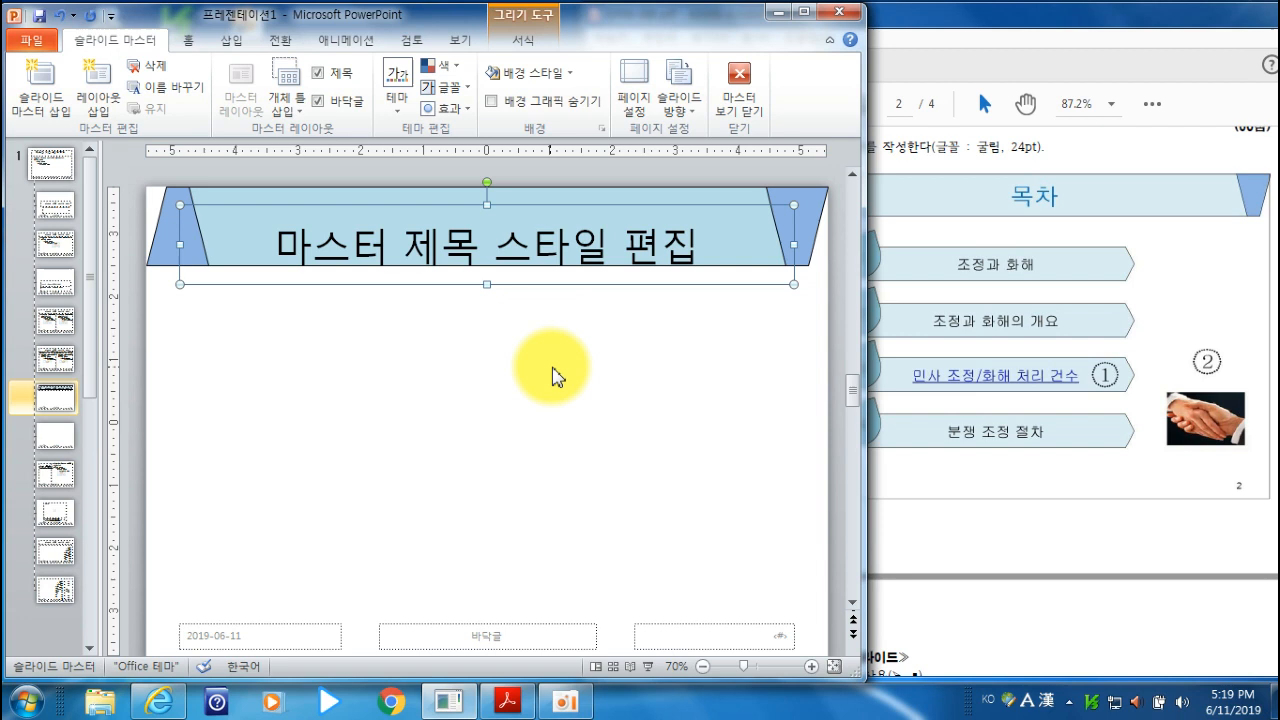
{"action": "key", "text": "Up"}
{"action": "key", "text": "Up"}
{"action": "key", "text": "Up"}
{"action": "key", "text": "Up"}
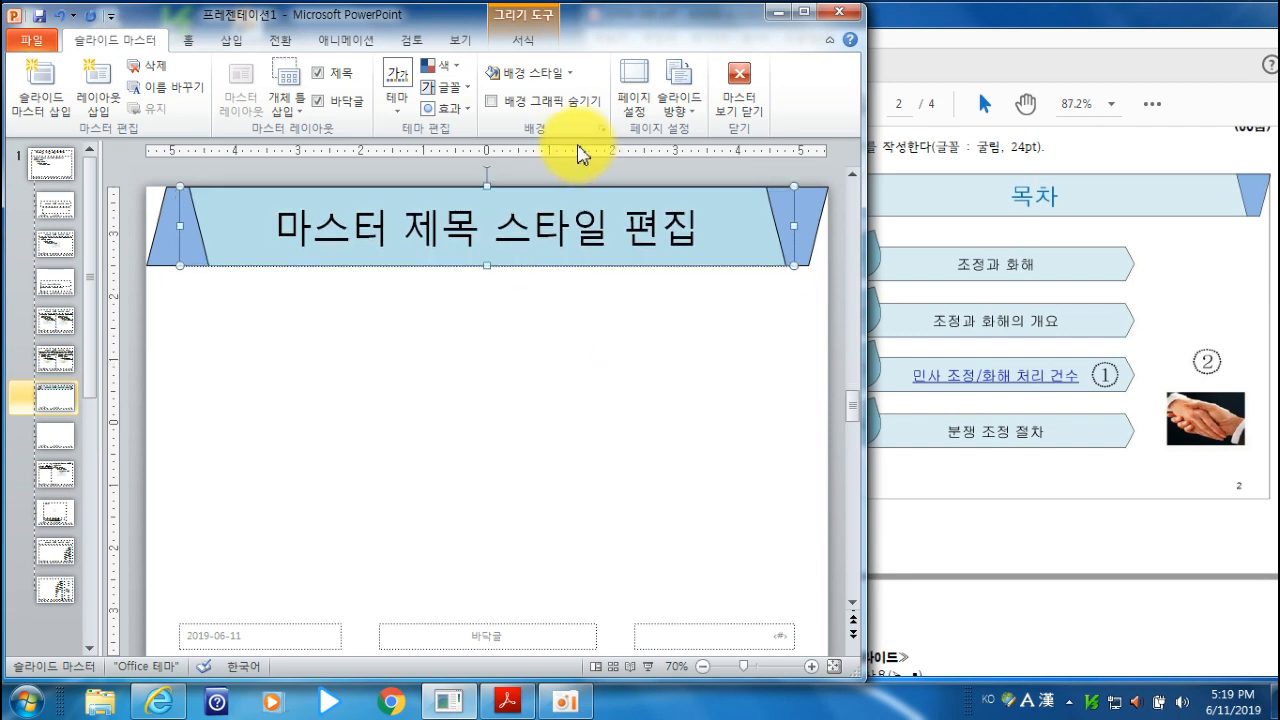
- Check the title font requirements in the exam PDF and set the title placeholder's text to 굴림, 40 pt
{"action": "left_click", "coordinate": [1117, 32]}
{"action": "scroll", "coordinate": [1043, 484], "scroll_direction": "up", "scroll_amount": 3}
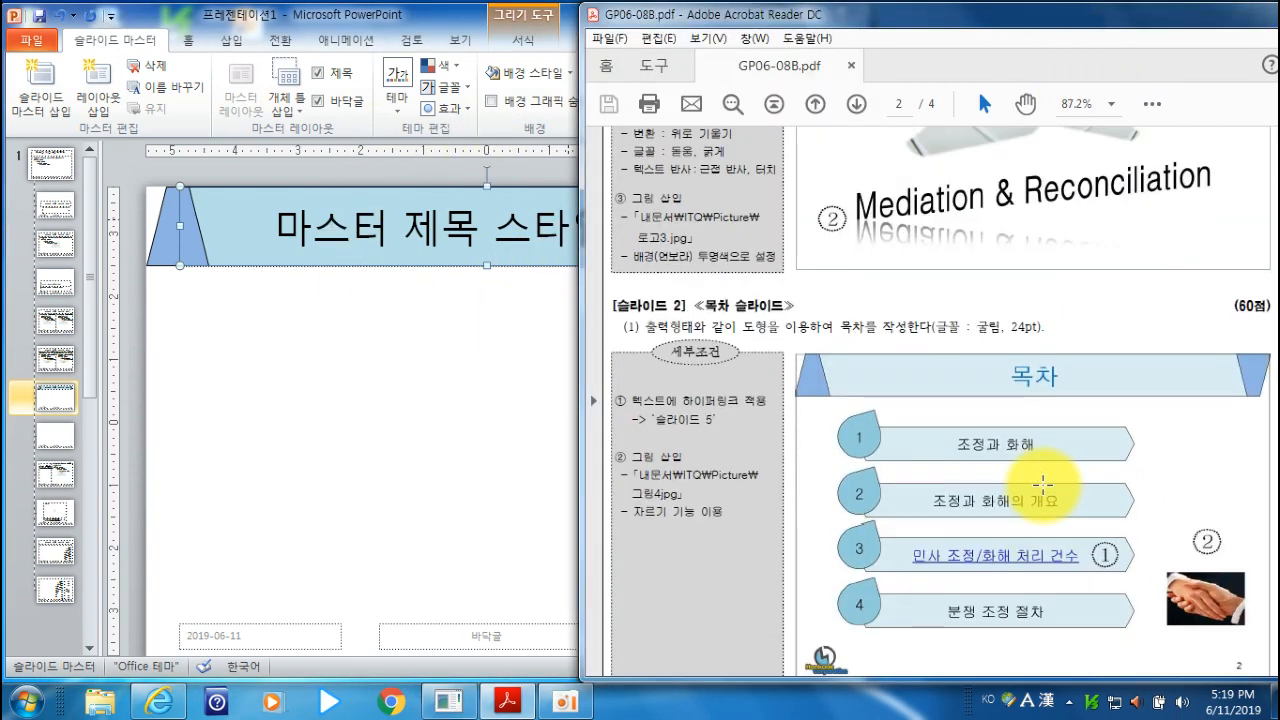
{"action": "scroll", "coordinate": [1043, 484], "scroll_direction": "up", "scroll_amount": 7}
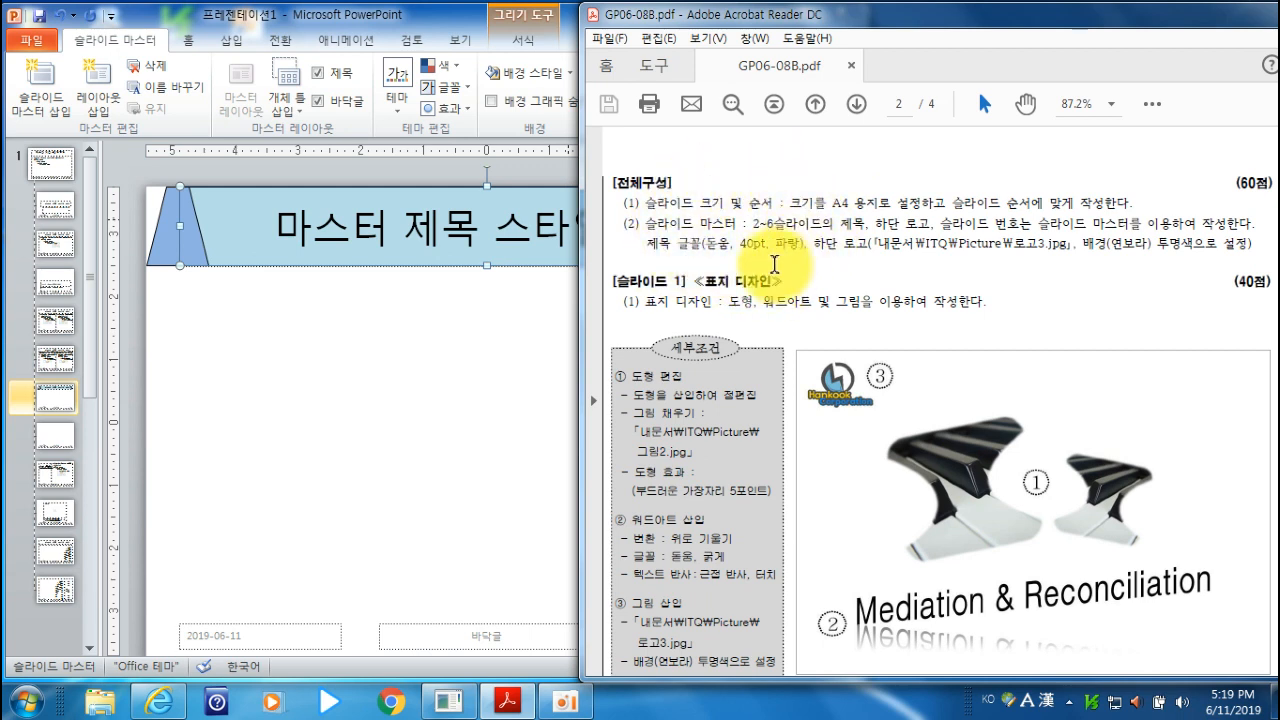
{"action": "left_click", "coordinate": [443, 20]}
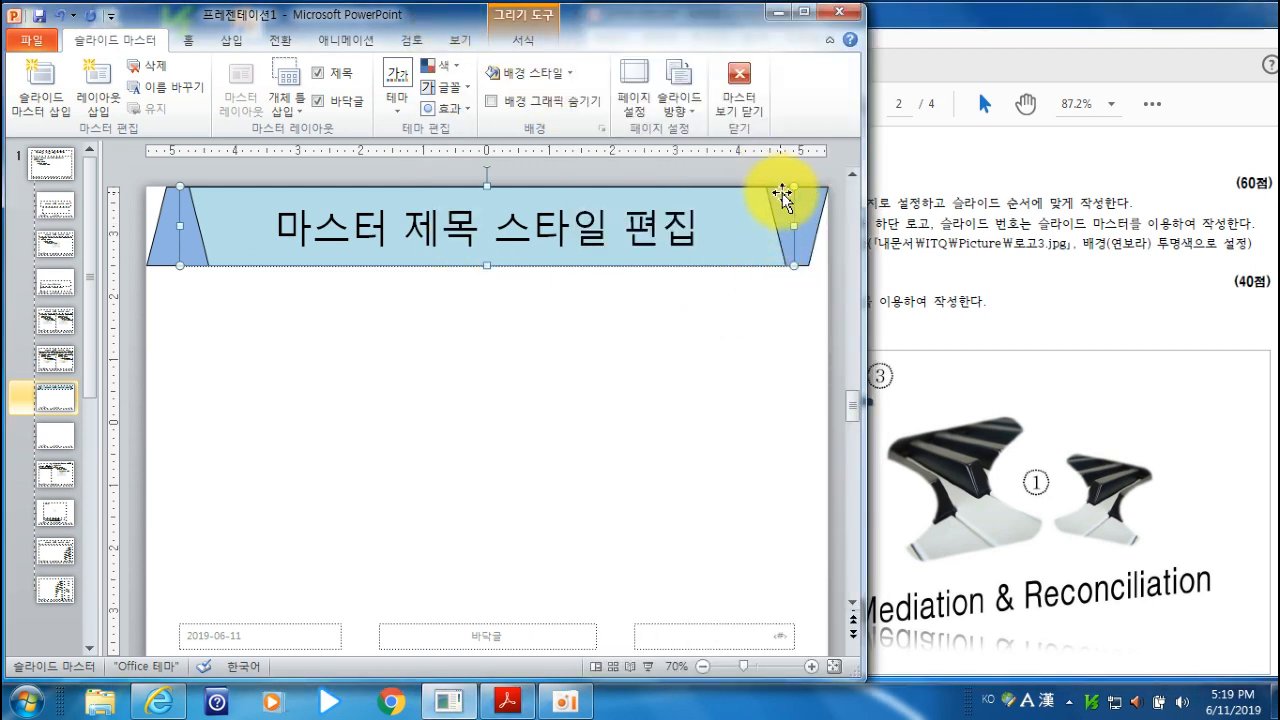
{"action": "left_click", "coordinate": [191, 47]}
{"action": "left_click", "coordinate": [250, 75]}
{"action": "type", "text": "굴림"}
{"action": "key", "text": "Return"}
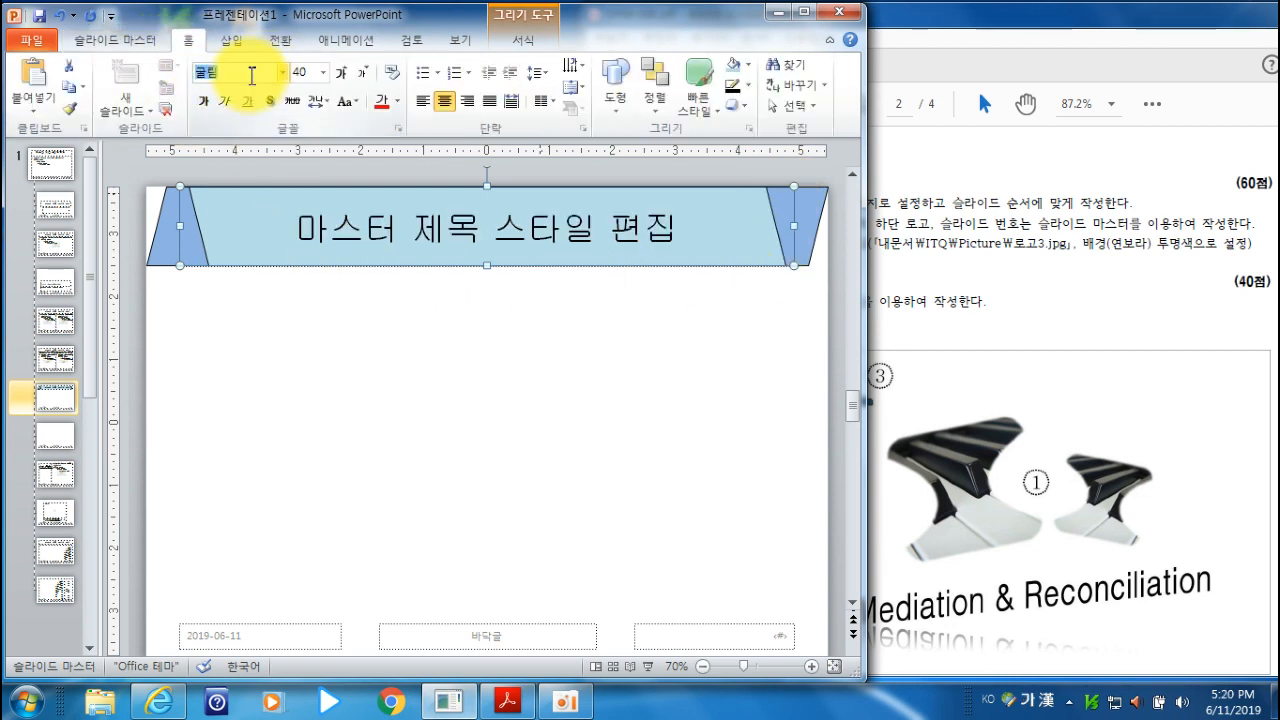
- Change the title placeholder's font to 돋움 and its text colour to the standard 파랑
{"action": "left_click", "coordinate": [252, 76]}
{"action": "type", "text": "돋움"}
{"action": "key", "text": "Return"}
{"action": "key", "text": "Tab"}
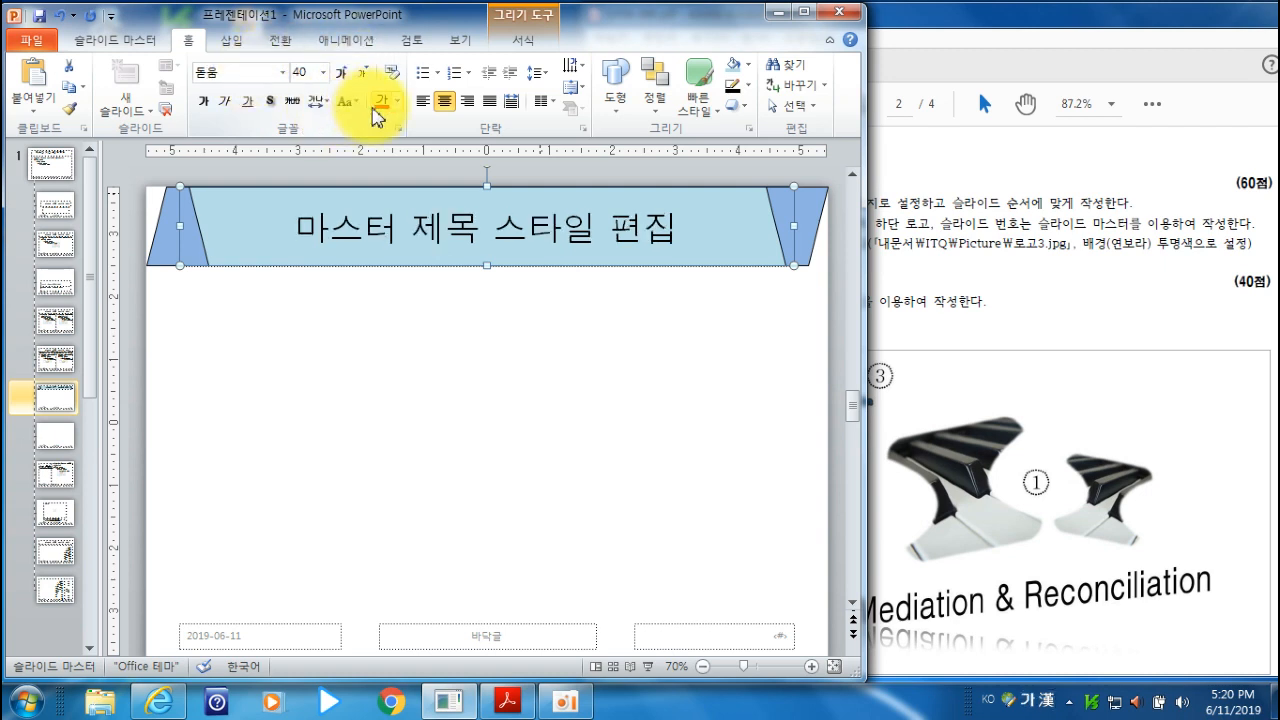
{"action": "left_click", "coordinate": [397, 102]}
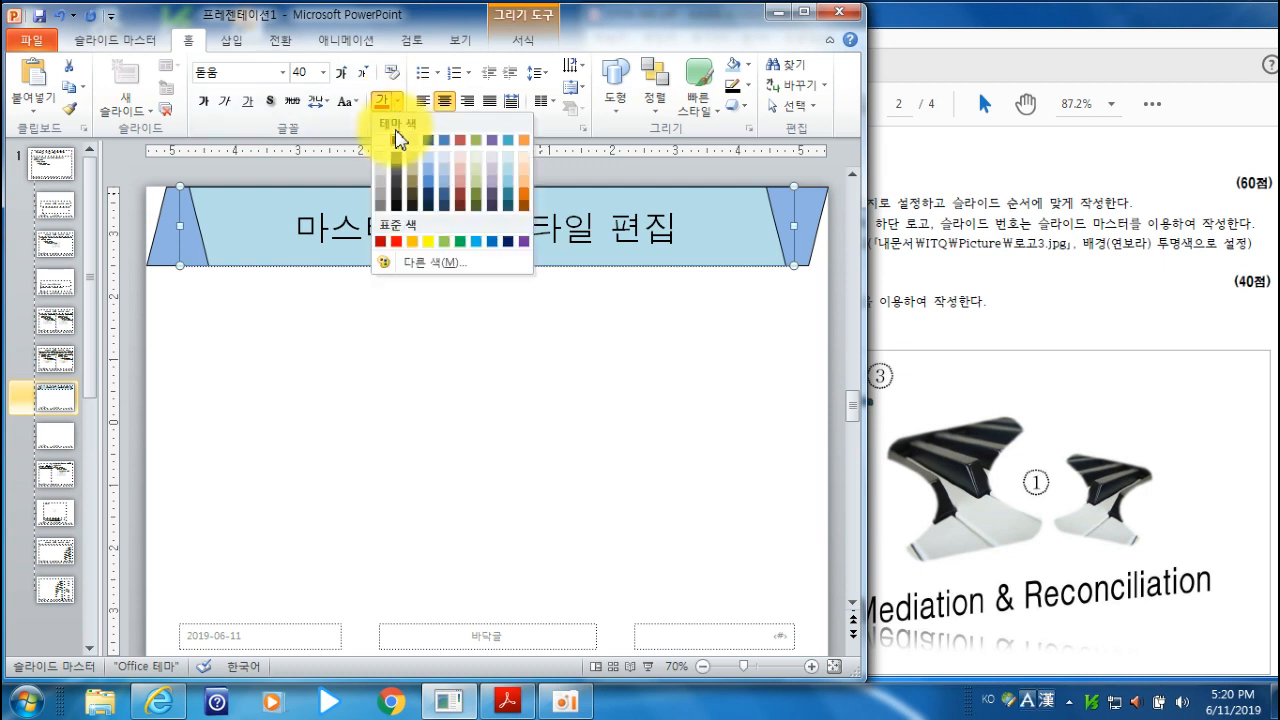
{"action": "left_click", "coordinate": [493, 243]}
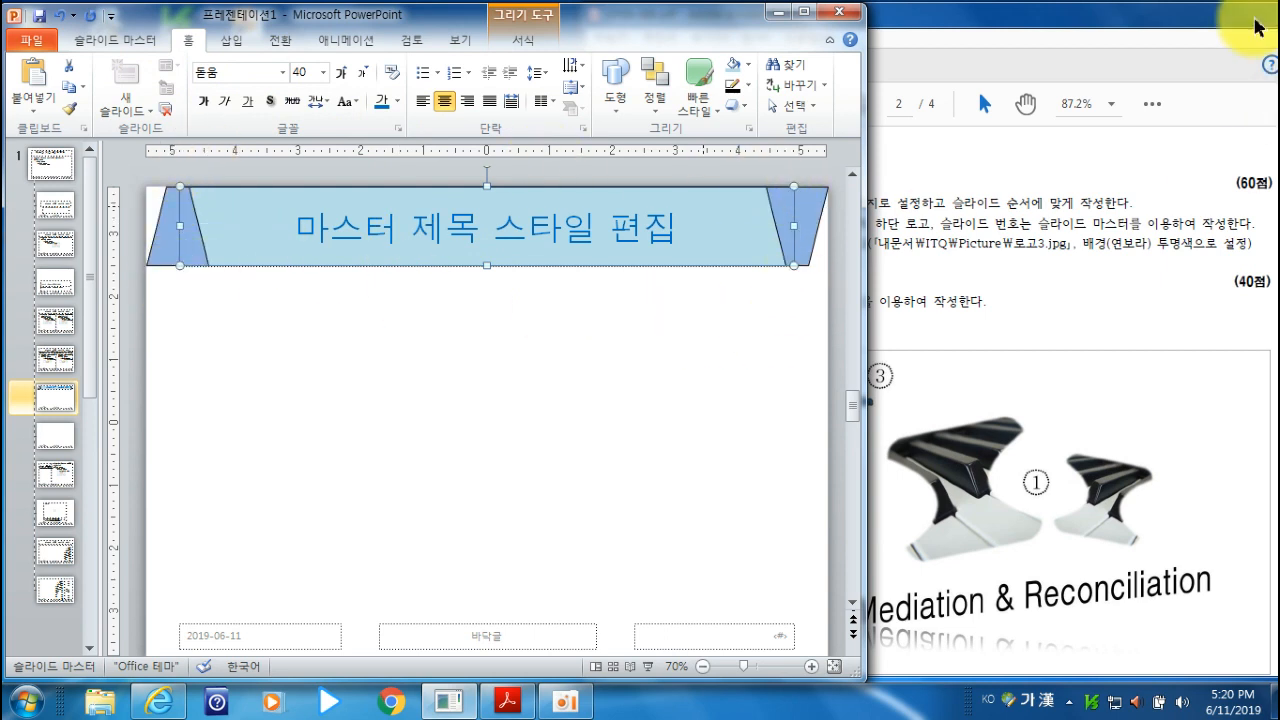
- Check the slide 2 sample's bottom logo in the exam PDF and insert the picture 로고3 into the title layout
{"action": "left_click", "coordinate": [1143, 30]}
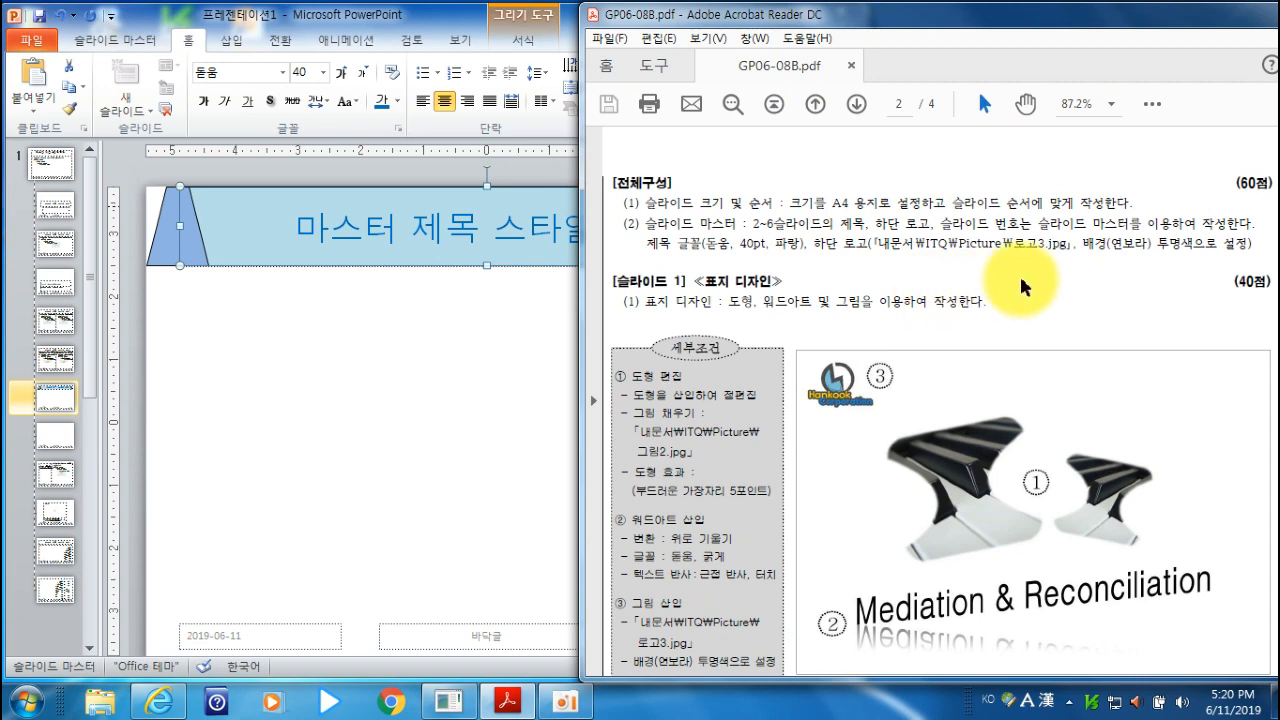
{"action": "scroll", "coordinate": [1088, 242], "scroll_direction": "down", "scroll_amount": 5}
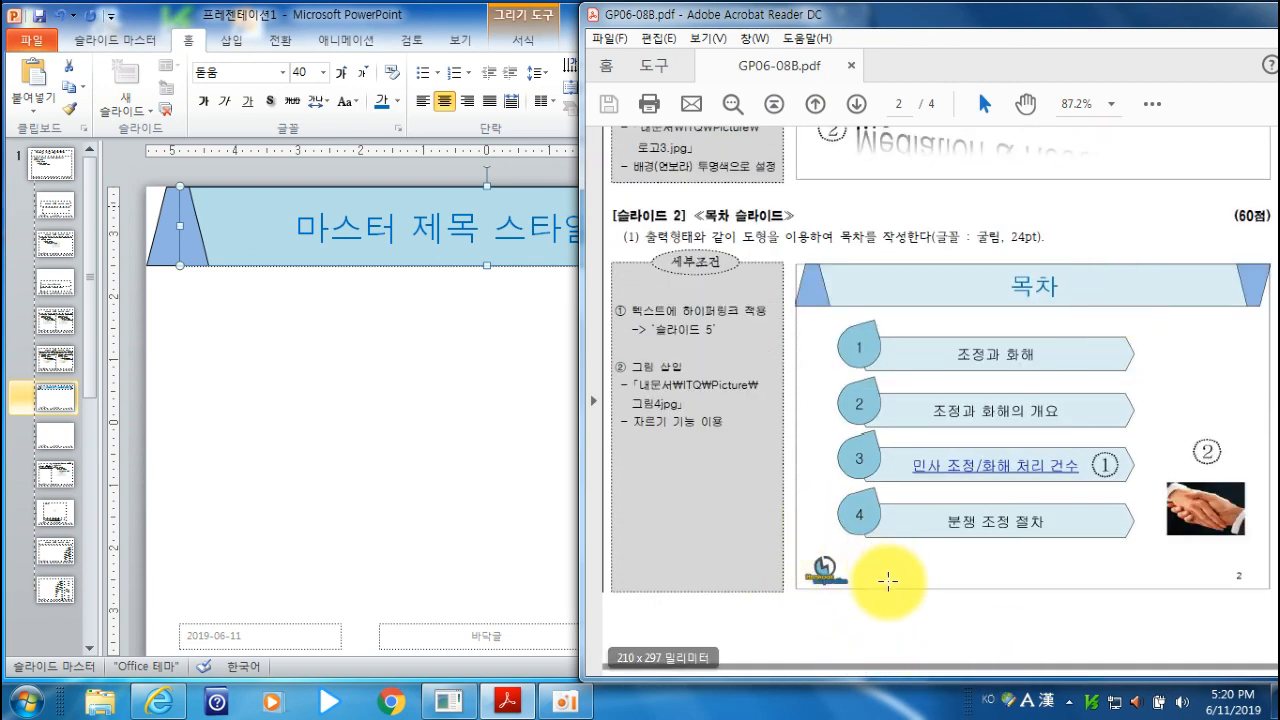
{"action": "left_click", "coordinate": [443, 28]}
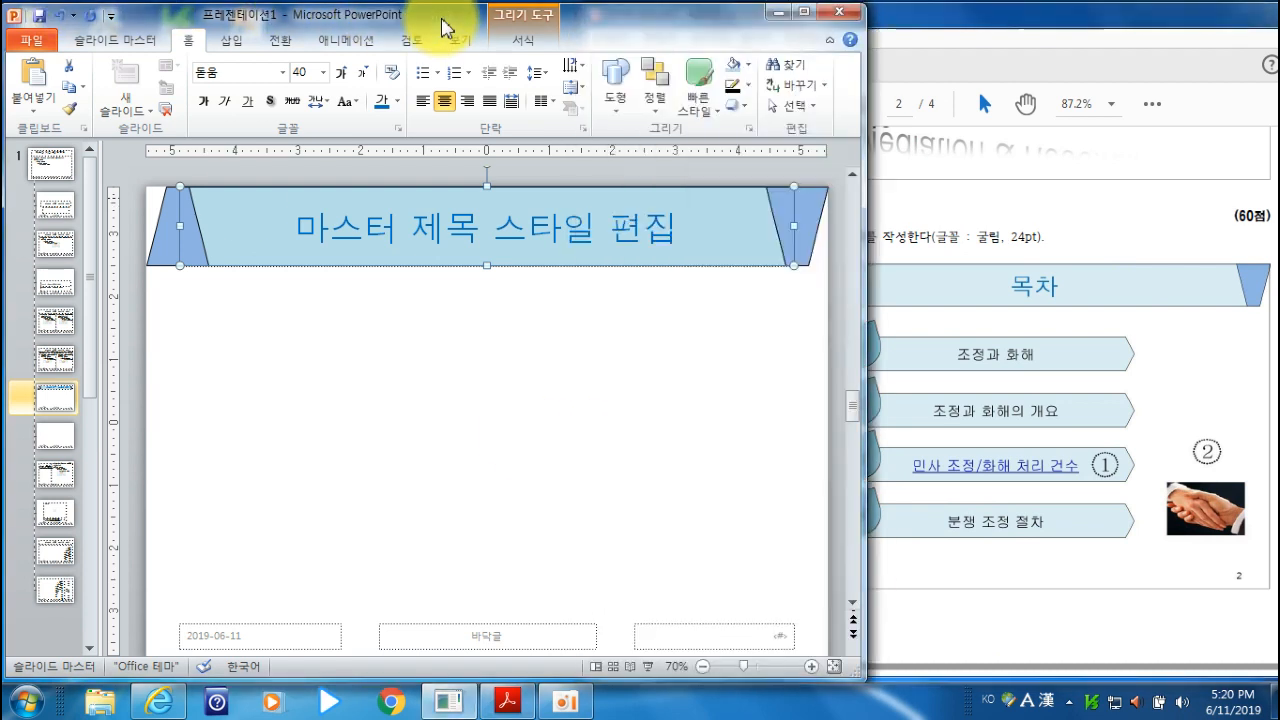
{"action": "left_click", "coordinate": [231, 40]}
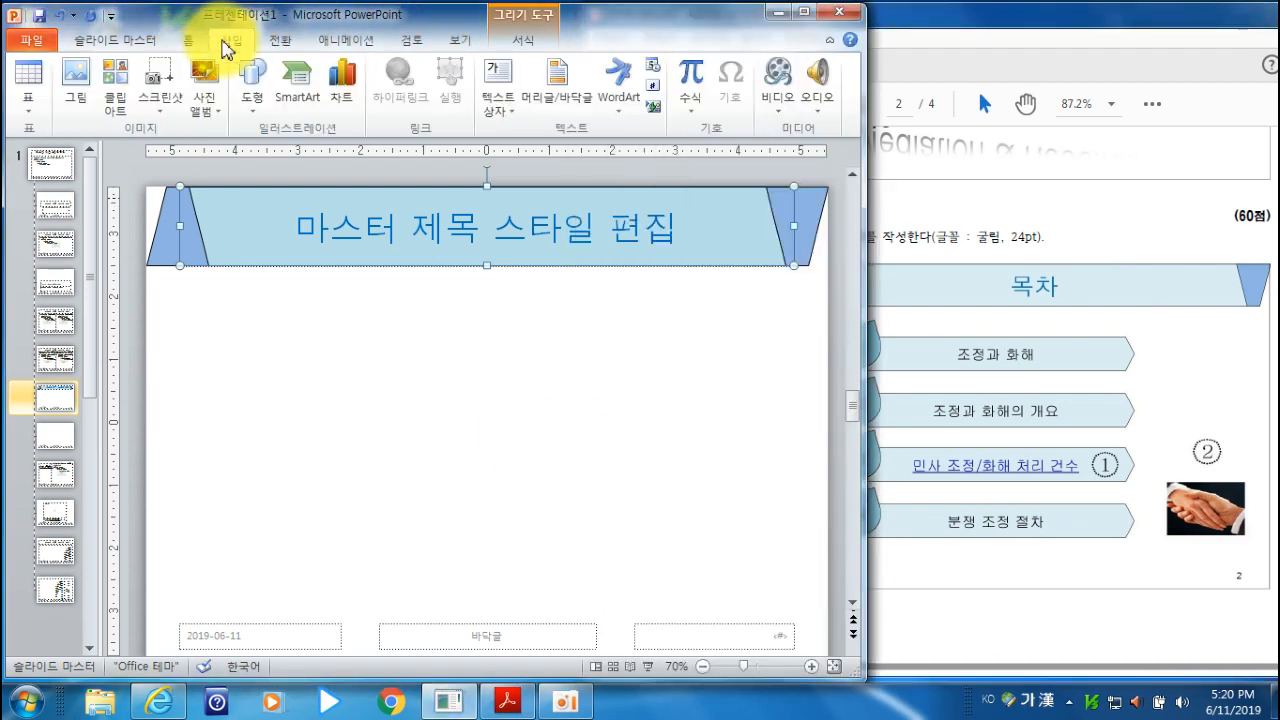
{"action": "left_click", "coordinate": [77, 100]}
{"action": "left_click_drag", "start_coordinate": [228, 25], "coordinate": [308, 35]}
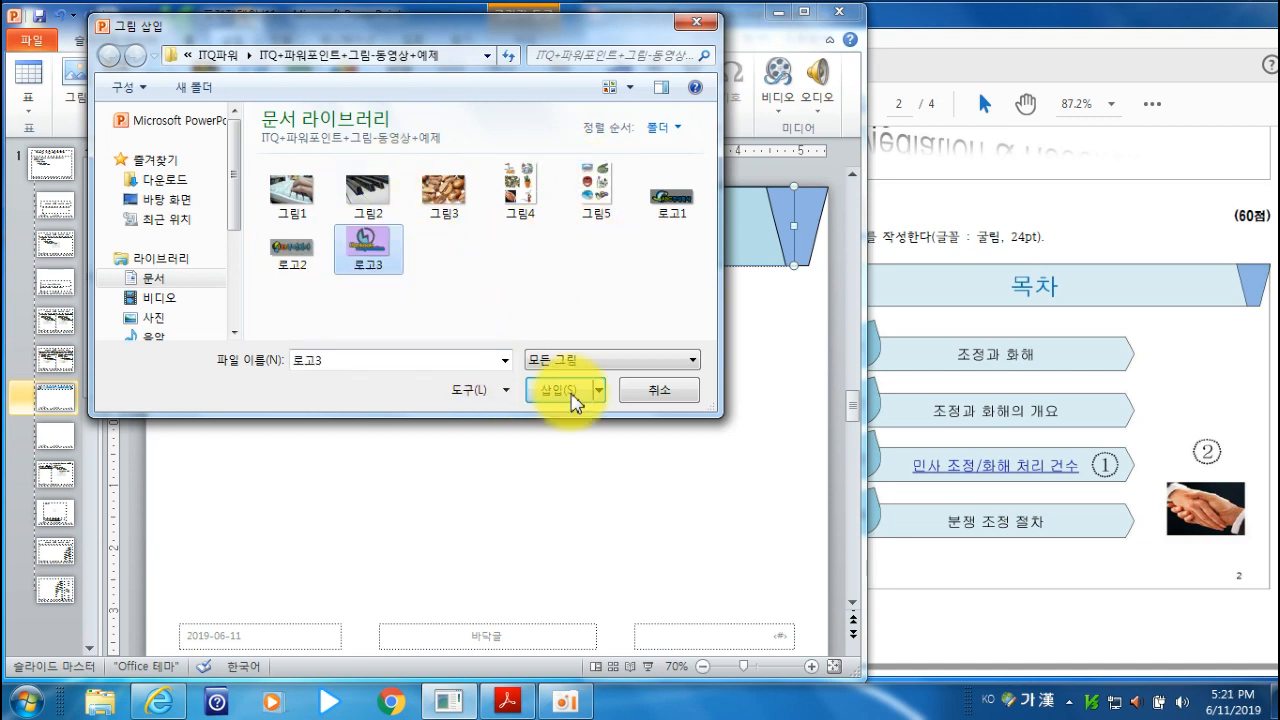
{"action": "left_click", "coordinate": [572, 392]}
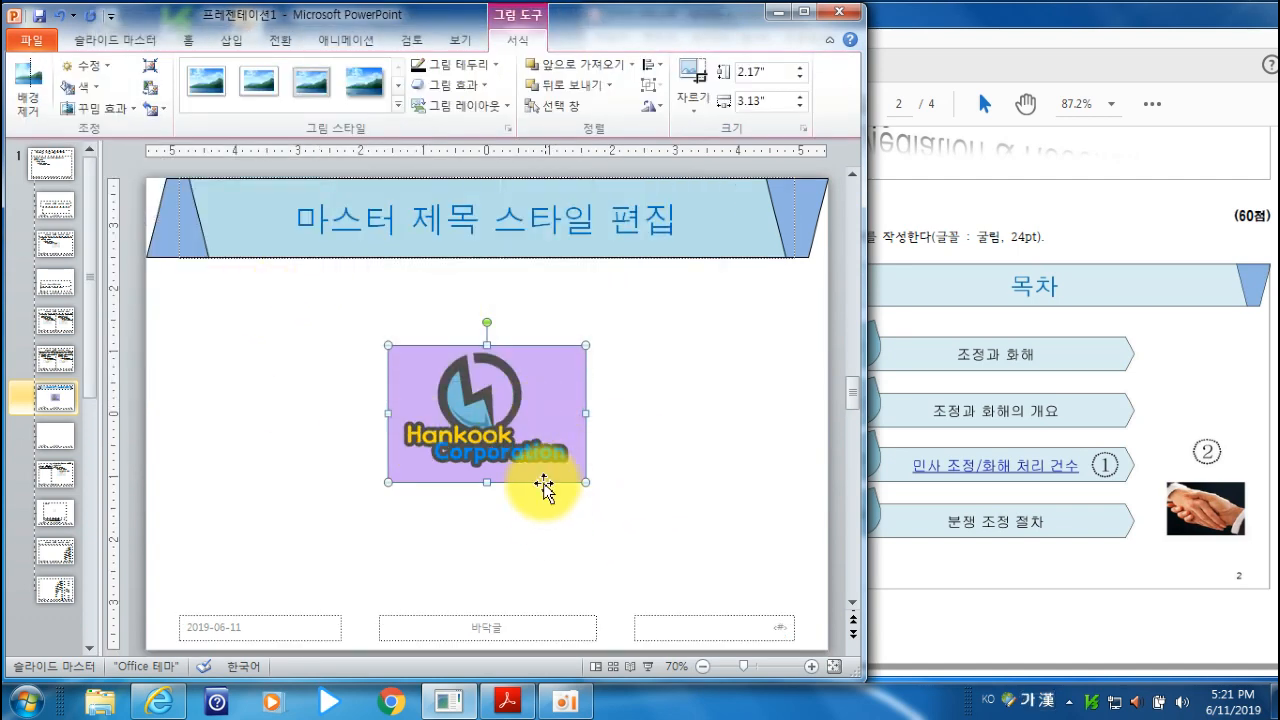
- Check the logo's background requirement in the exam PDF and set the logo's light purple background as the transparent colour
{"action": "left_click", "coordinate": [1112, 26]}
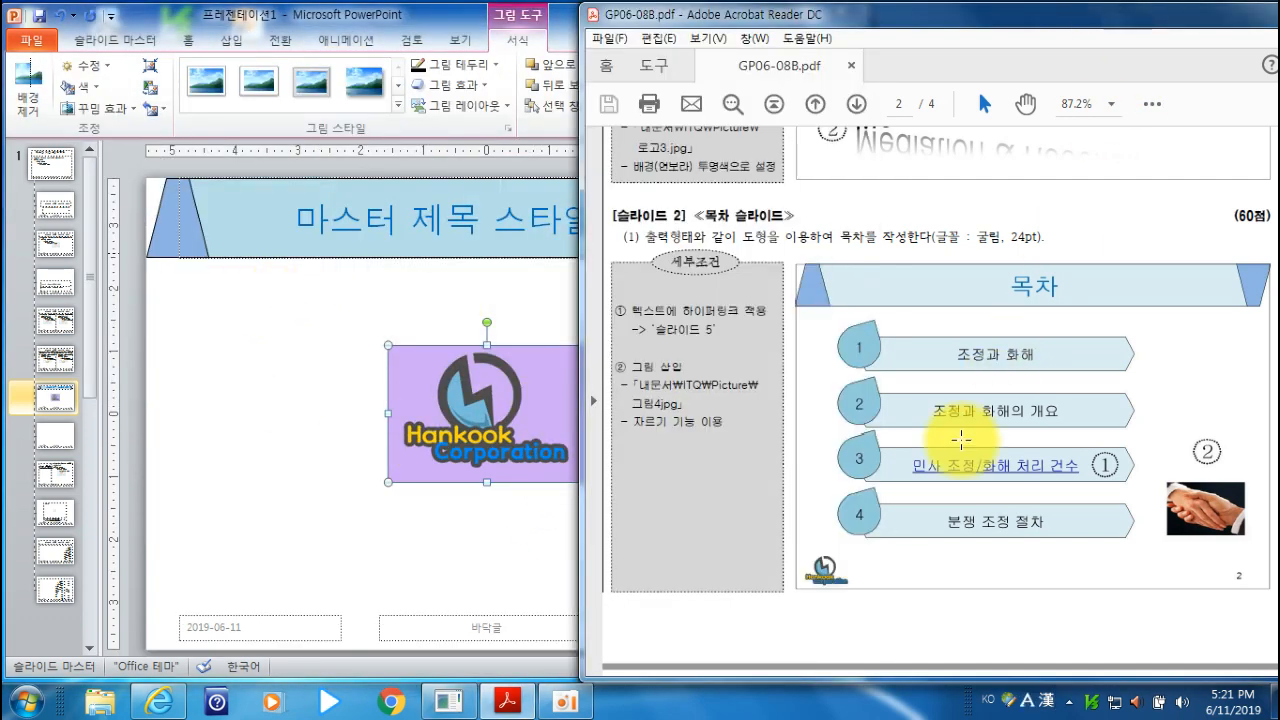
{"action": "scroll", "coordinate": [986, 386], "scroll_direction": "up", "scroll_amount": 10}
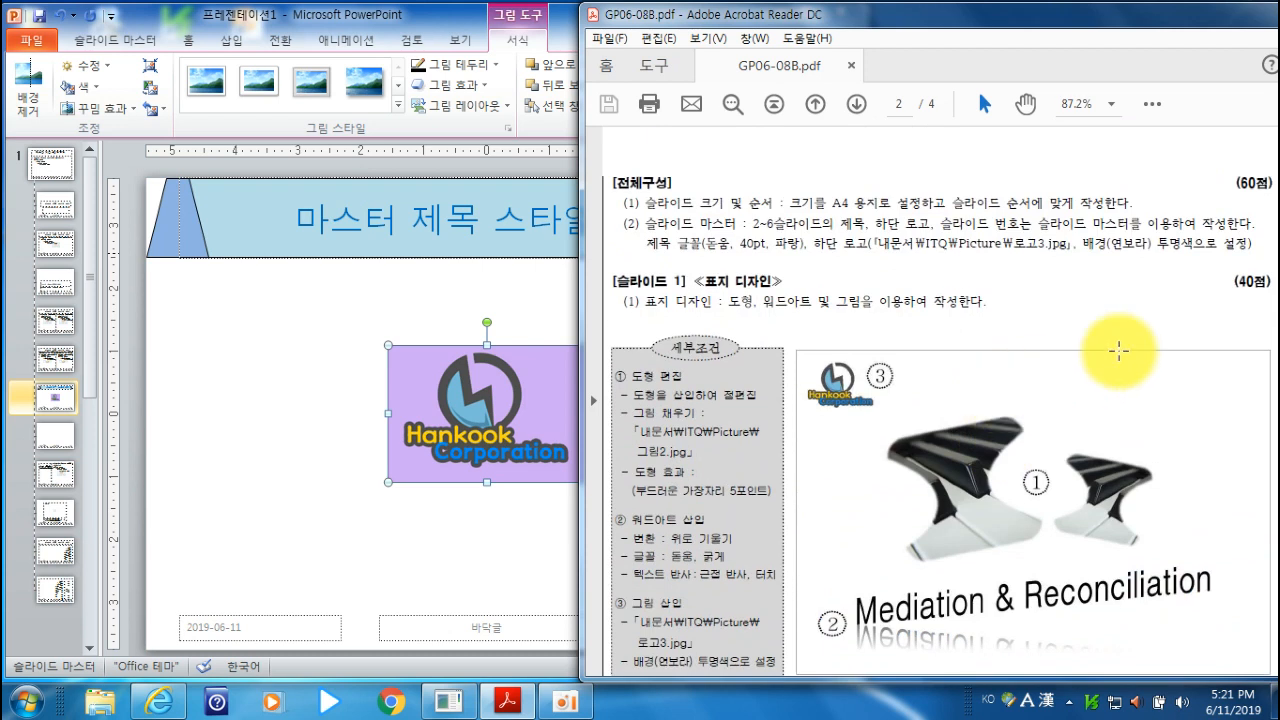
{"action": "left_click", "coordinate": [471, 27]}
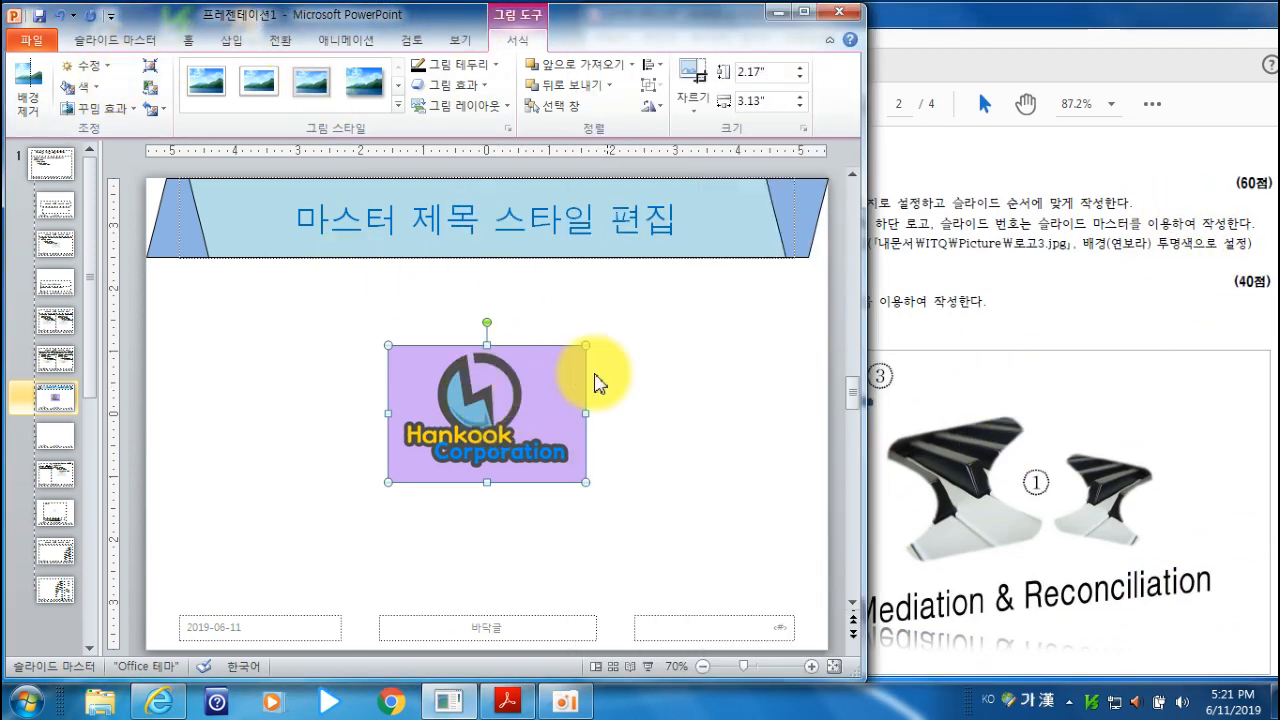
{"action": "left_click", "coordinate": [648, 373]}
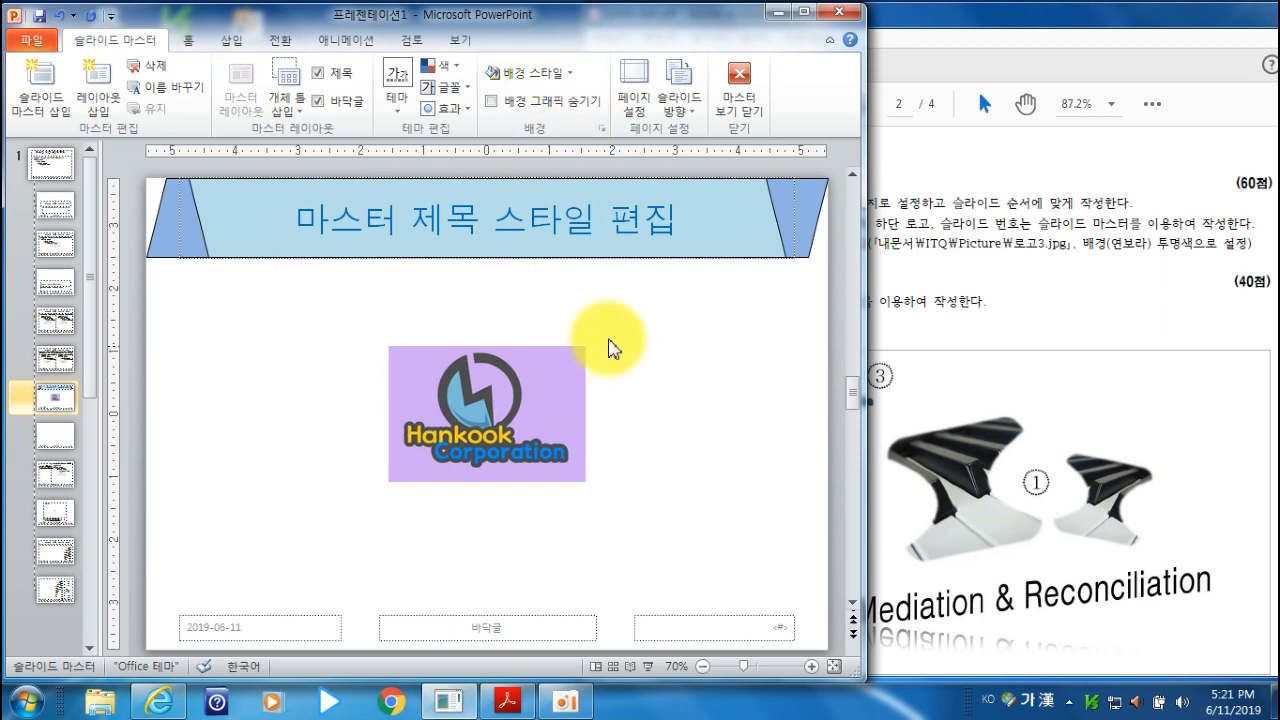
{"action": "left_click", "coordinate": [556, 388]}
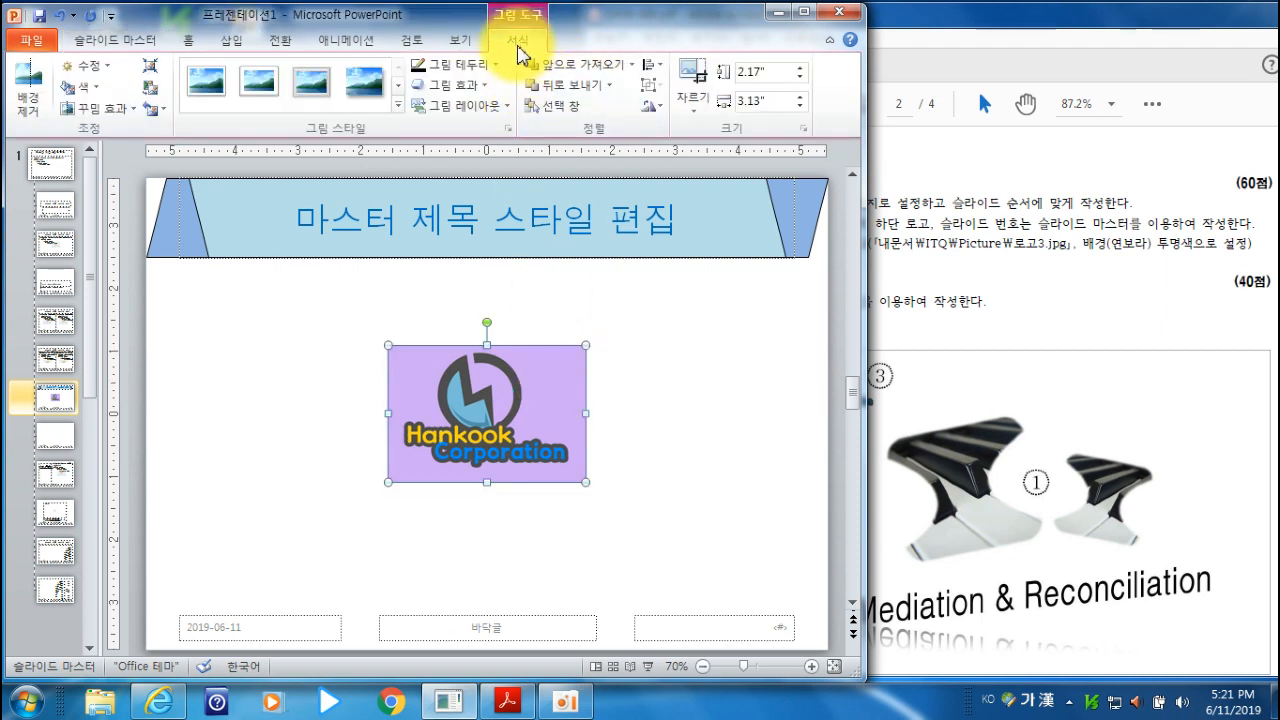
{"action": "left_click", "coordinate": [84, 87]}
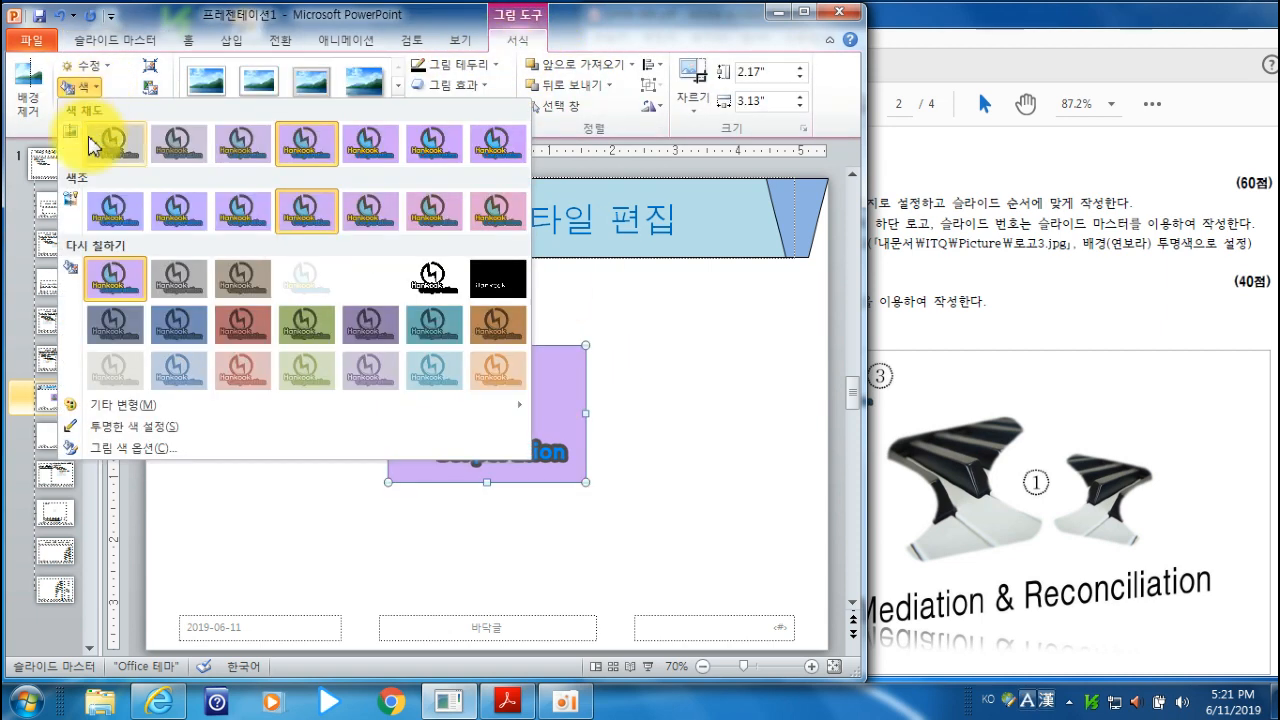
{"action": "left_click", "coordinate": [140, 427]}
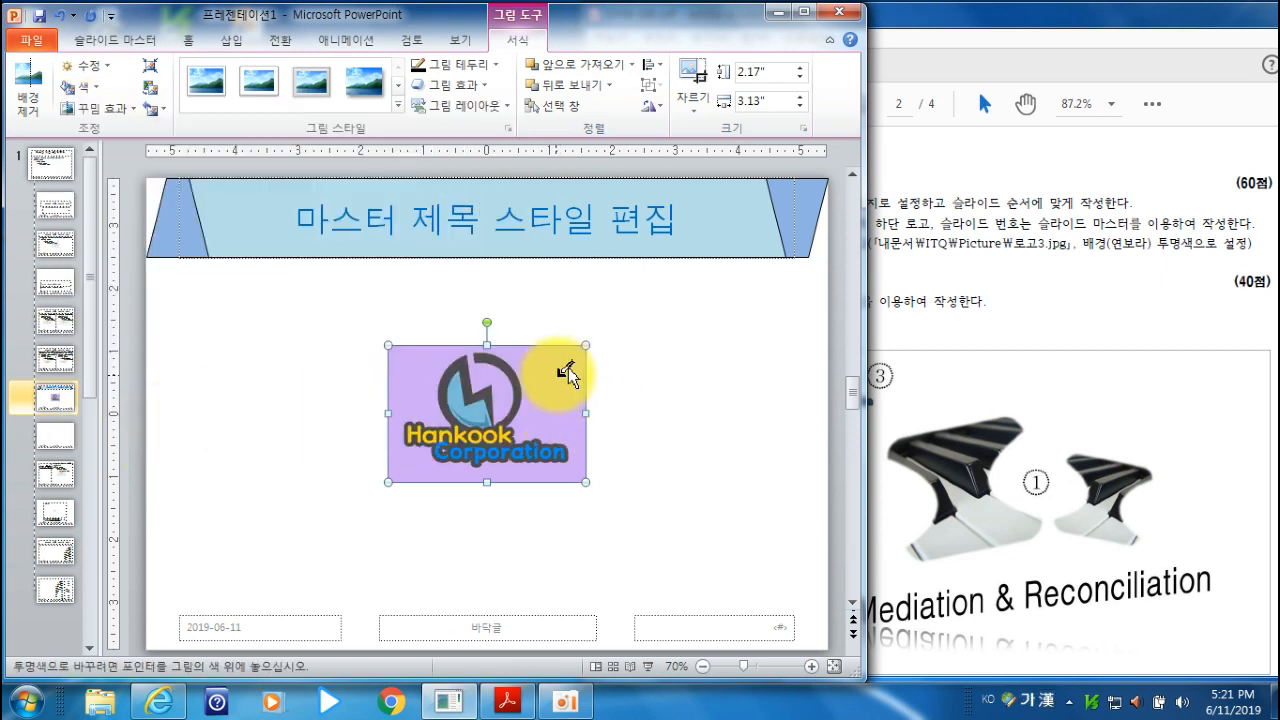
{"action": "left_click", "coordinate": [564, 372]}
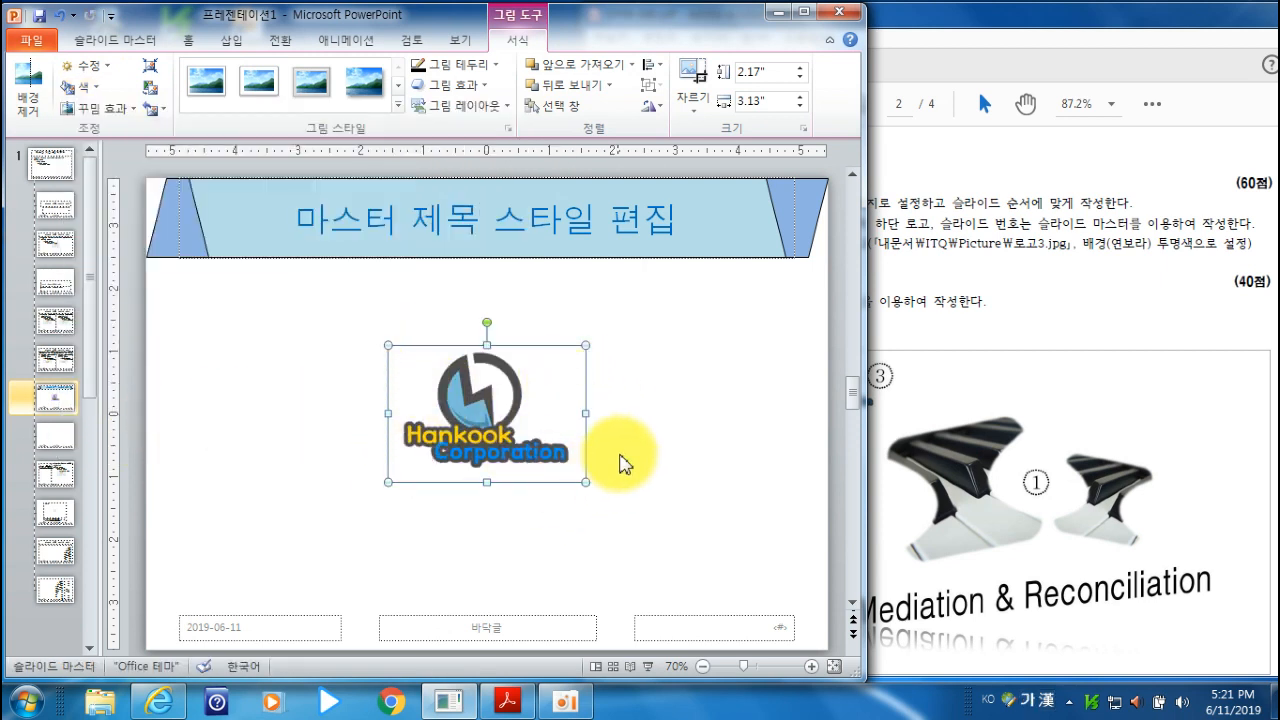
- Shrink the logo to about 0.85" by 1.23" and move it to the layout's lower-left corner near the date placeholder
{"action": "left_click_drag", "start_coordinate": [582, 345], "coordinate": [466, 430]}
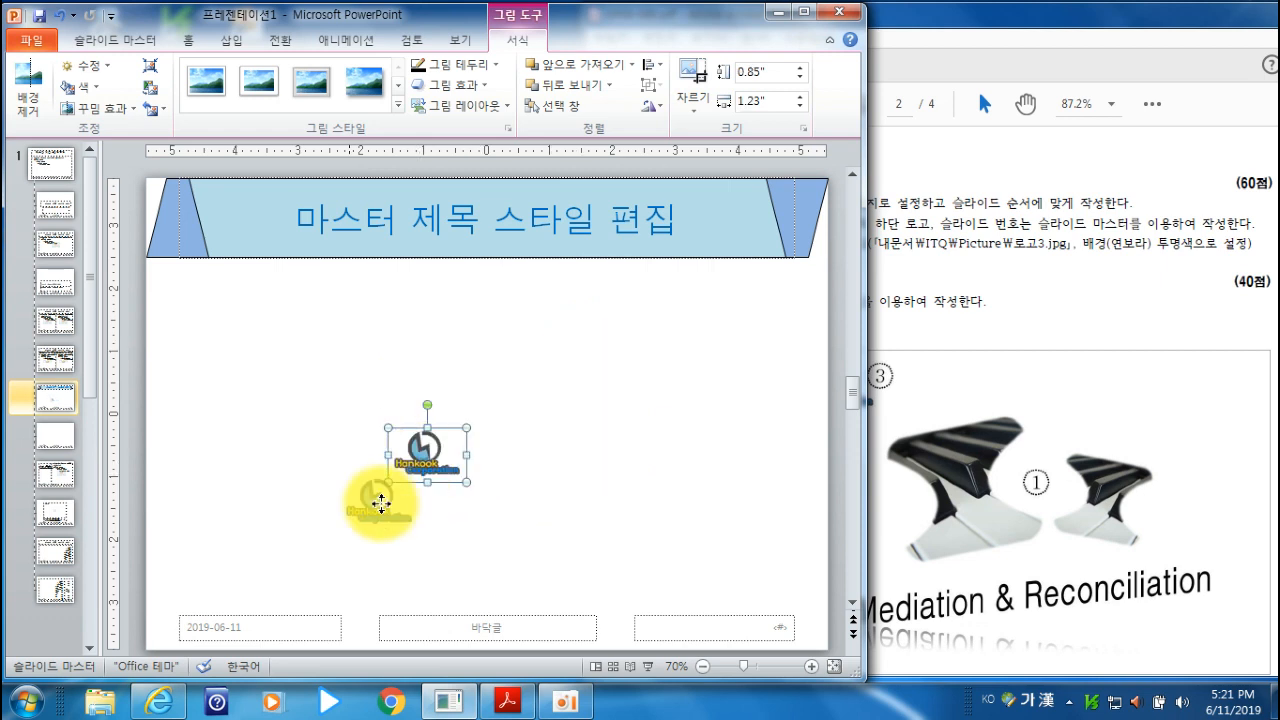
{"action": "left_click_drag", "start_coordinate": [190, 616], "coordinate": [188, 612]}
{"action": "key", "text": "Page_Down"}
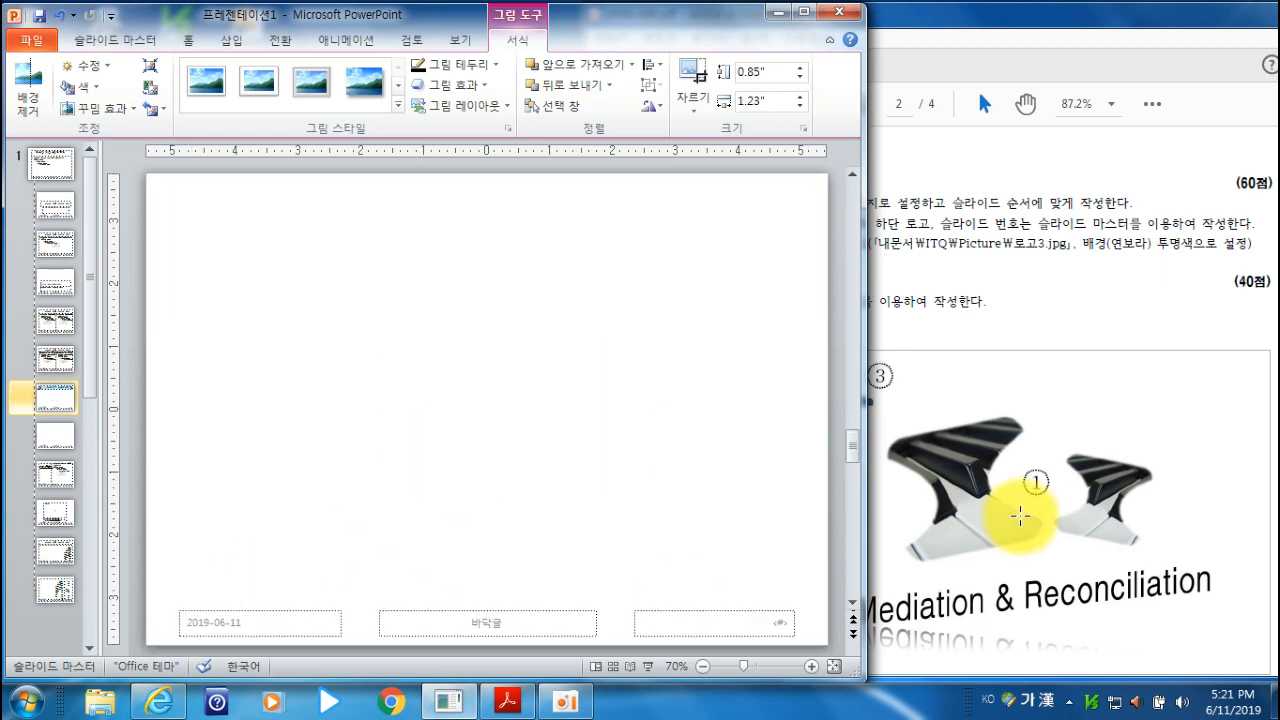
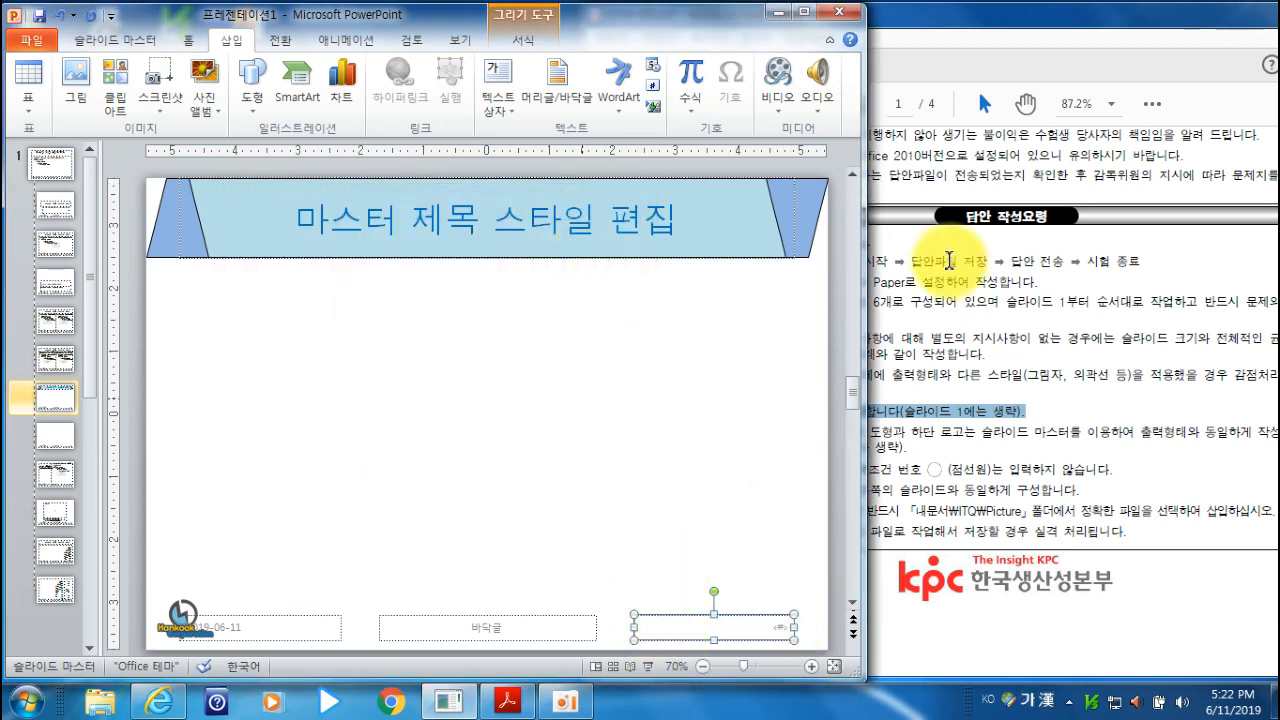
- Check the slide number in the exam PDF's slide 2 sample and set the layout's slide number placeholder to 16 pt black text
{"action": "left_click", "coordinate": [1066, 34]}
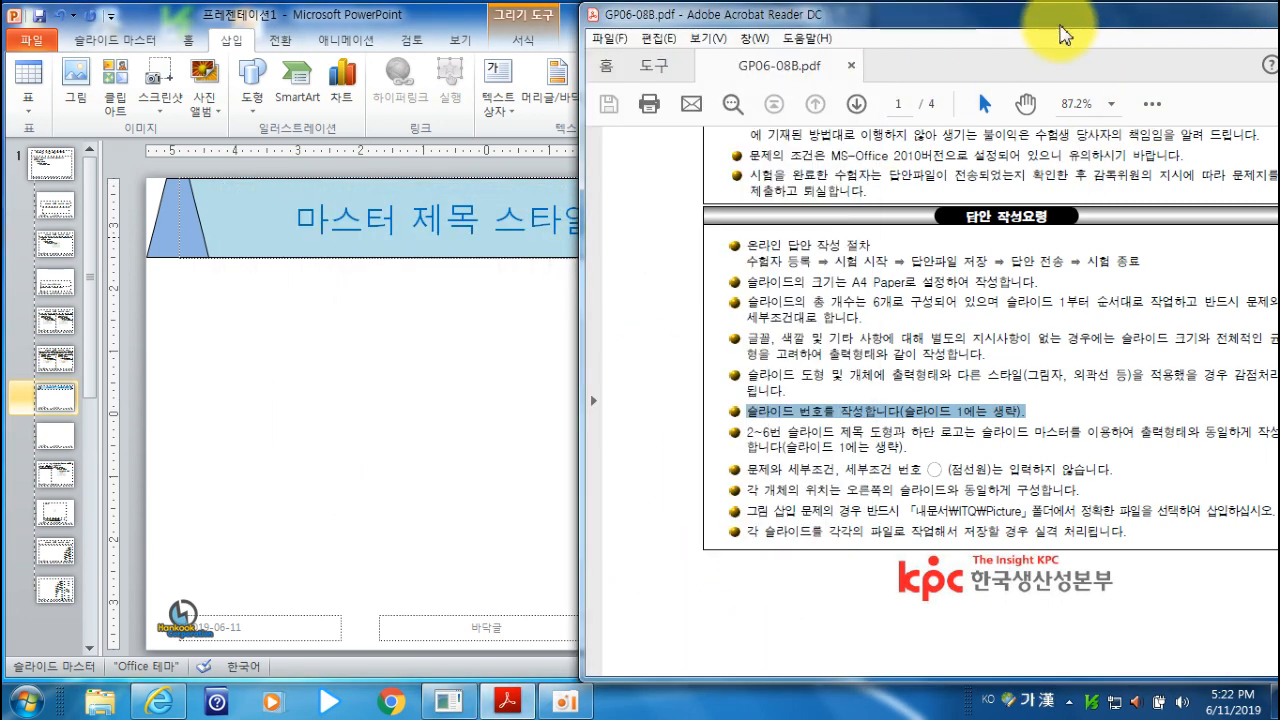
{"action": "scroll", "coordinate": [1070, 80], "scroll_direction": "down", "scroll_amount": 15}
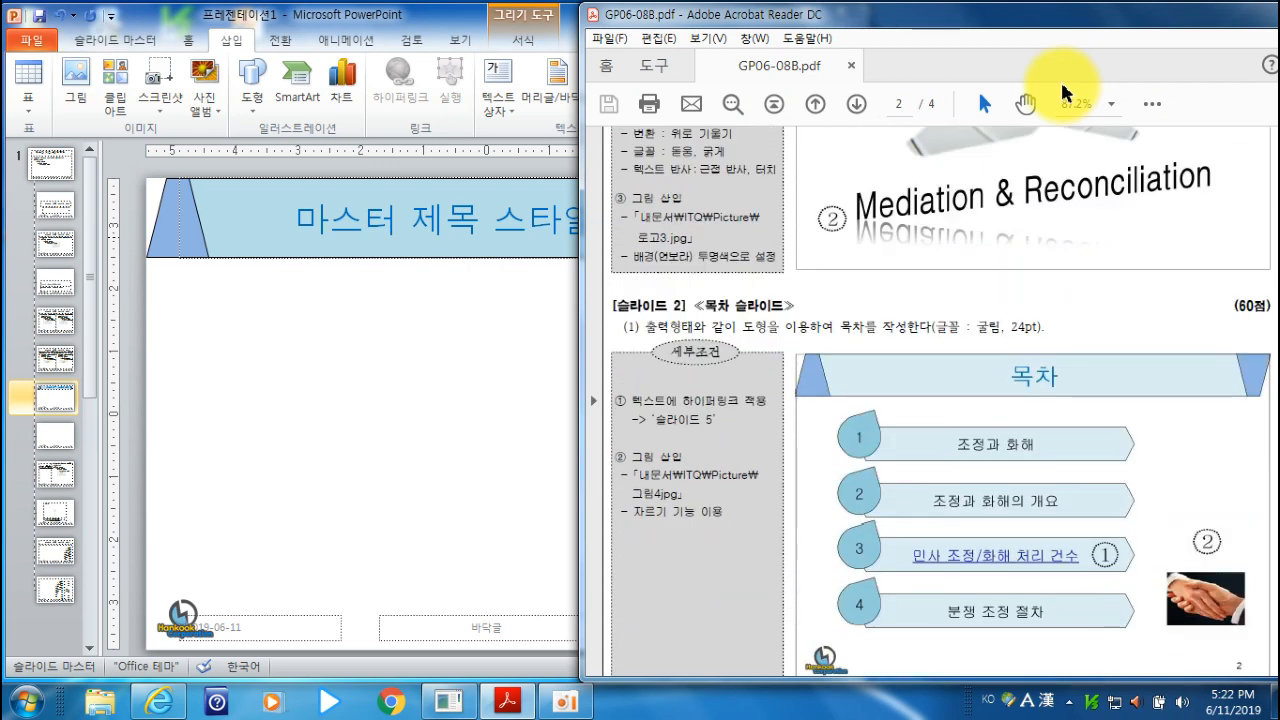
{"action": "scroll", "coordinate": [1066, 92], "scroll_direction": "down", "scroll_amount": 2}
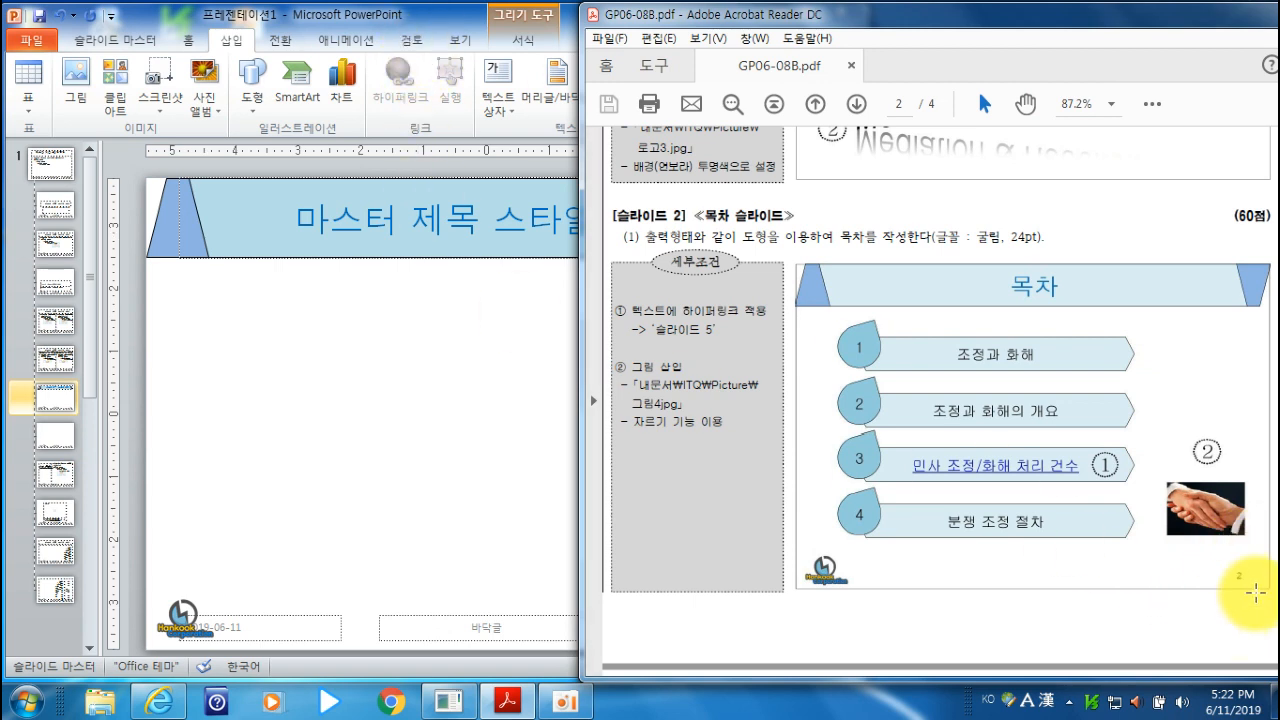
{"action": "left_click", "coordinate": [418, 12]}
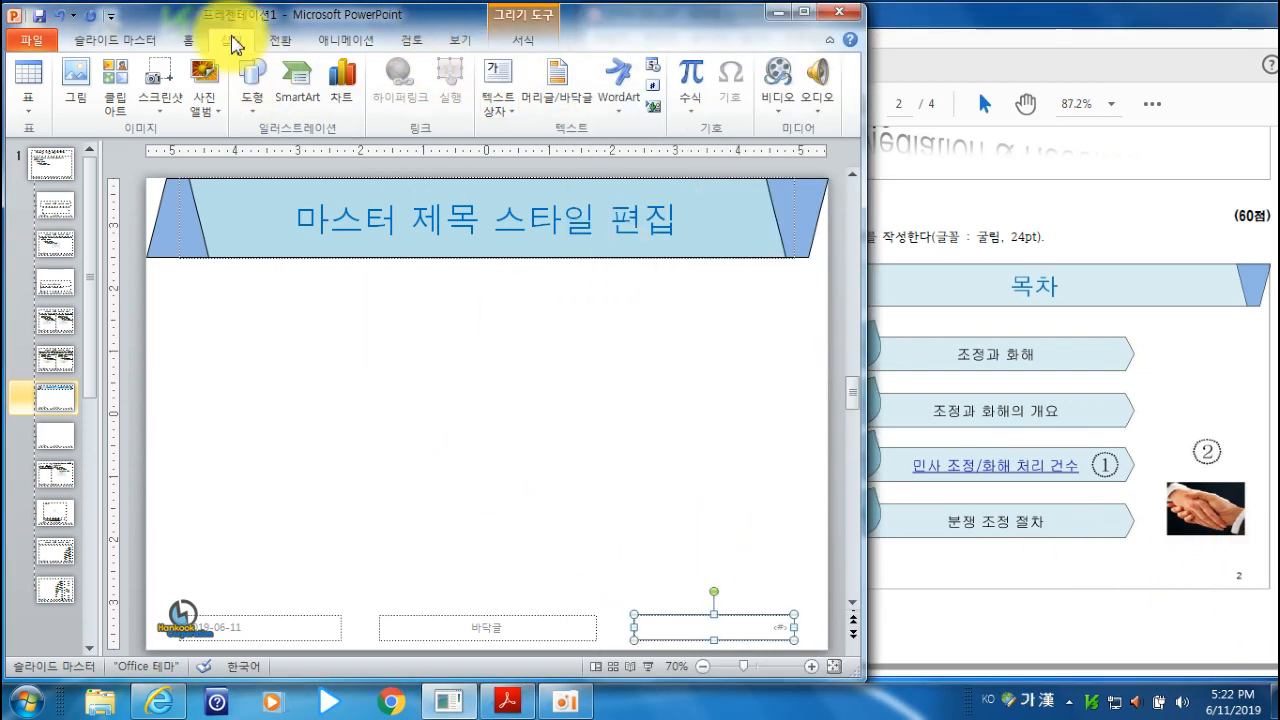
{"action": "left_click", "coordinate": [187, 41]}
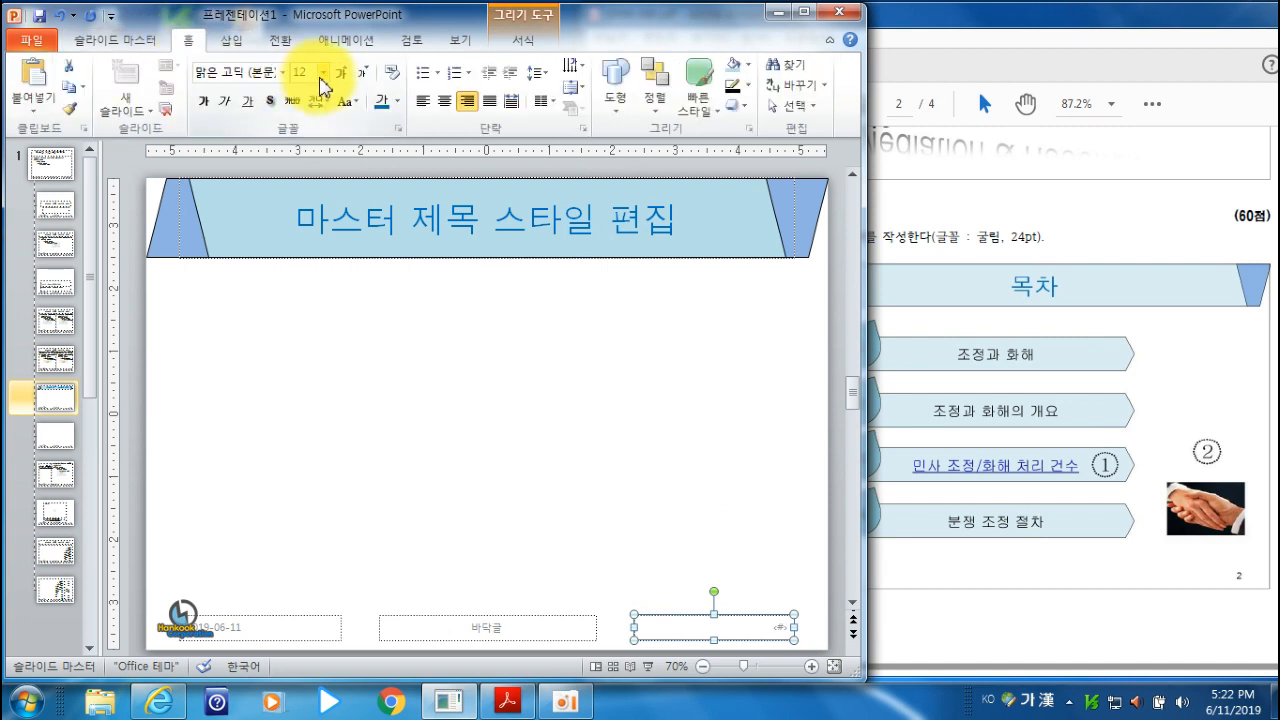
{"action": "left_click", "coordinate": [322, 73]}
{"action": "left_click", "coordinate": [309, 234]}
{"action": "left_click", "coordinate": [398, 102]}
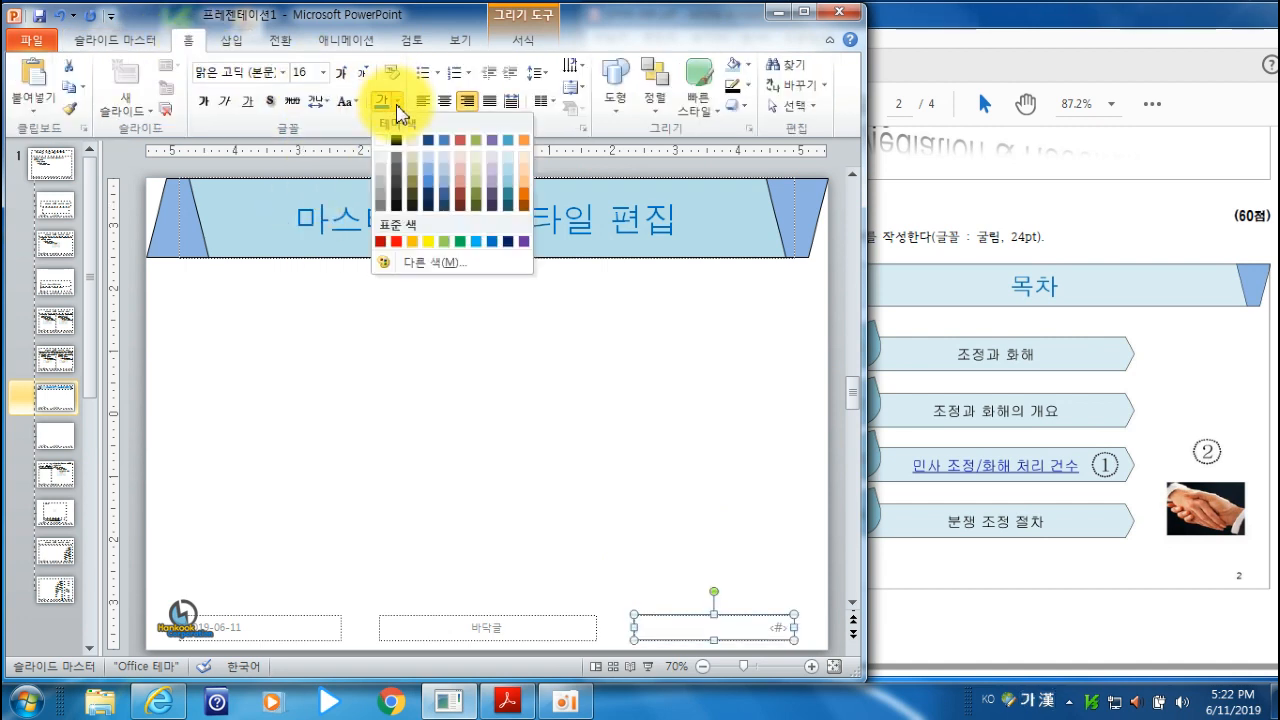
{"action": "left_click", "coordinate": [396, 140]}
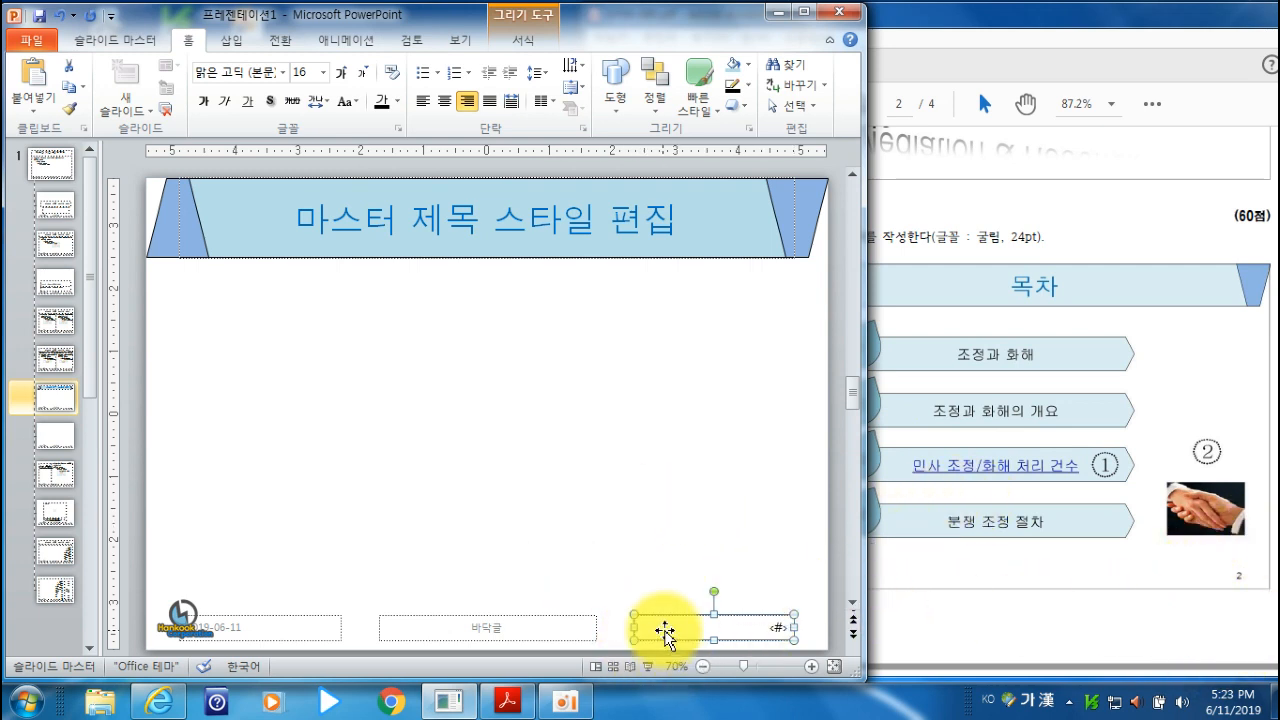
{"action": "left_click", "coordinate": [521, 389]}
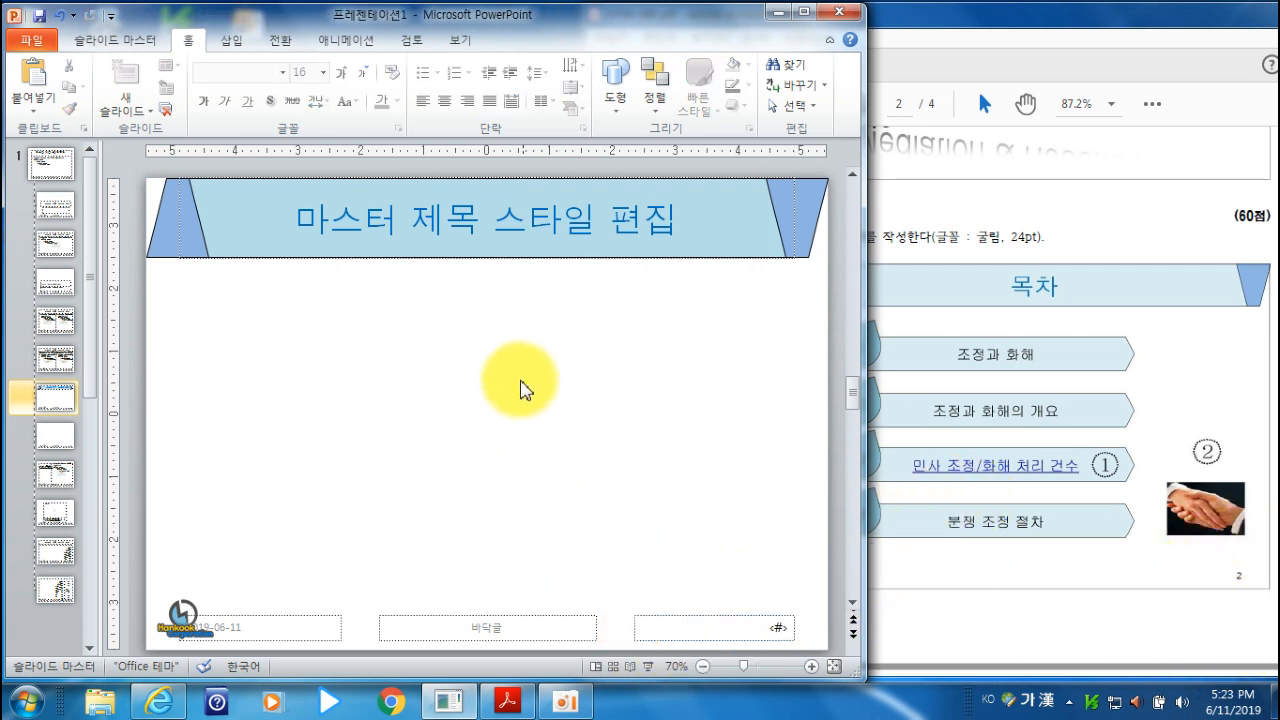
- Check the slide master requirements in the exam PDF's 전체구성 section and close the slide master view
{"action": "left_click", "coordinate": [1142, 201]}
{"action": "scroll", "coordinate": [1135, 227], "scroll_direction": "up", "scroll_amount": 8}
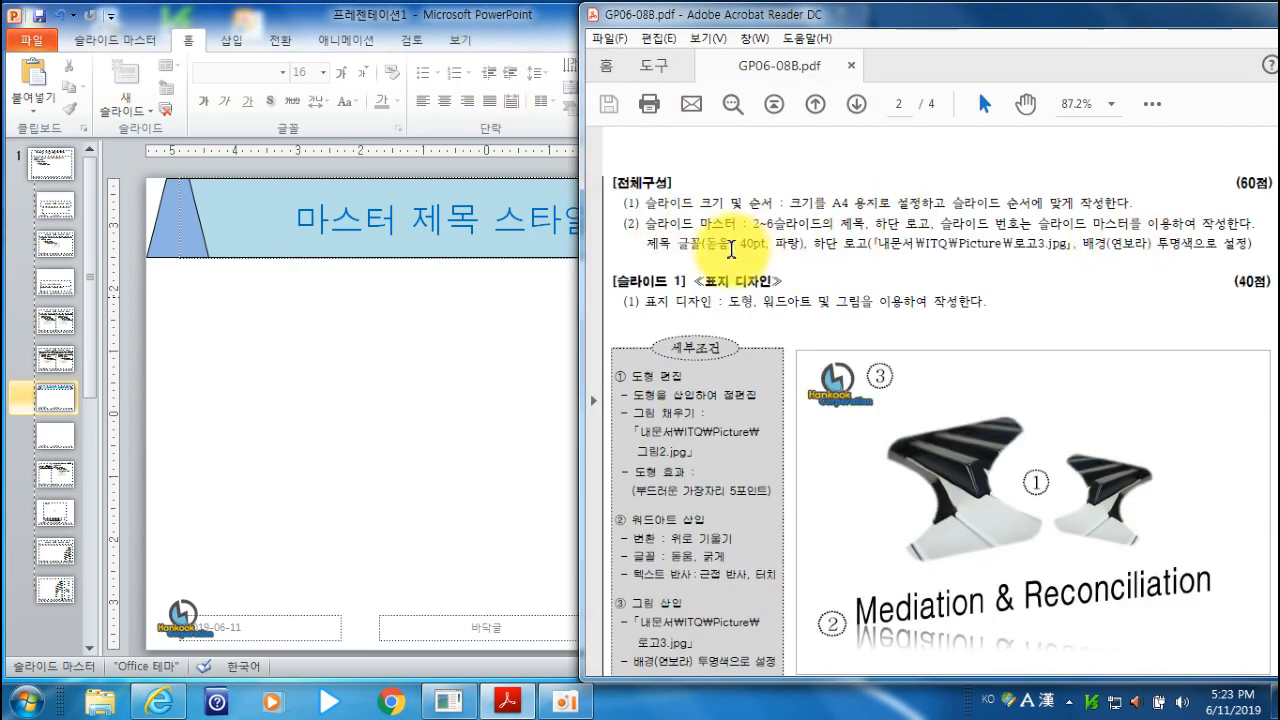
{"action": "left_click", "coordinate": [514, 22]}
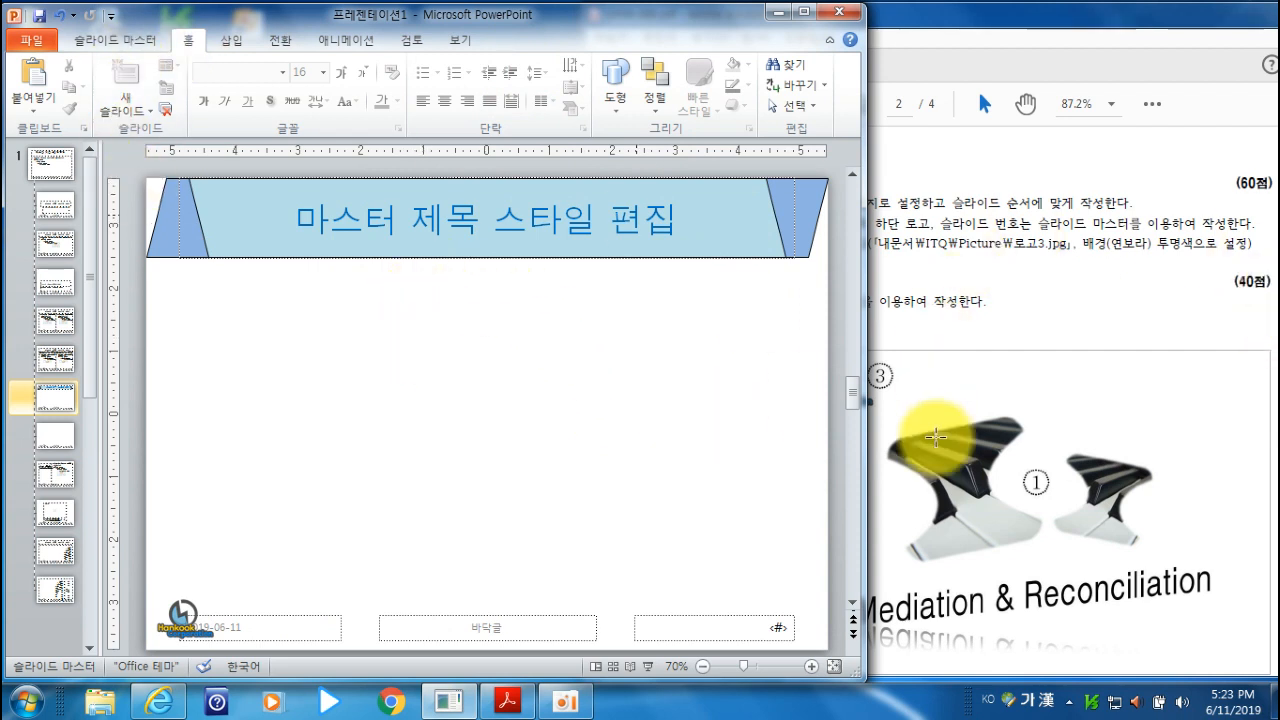
{"action": "left_click", "coordinate": [130, 45]}
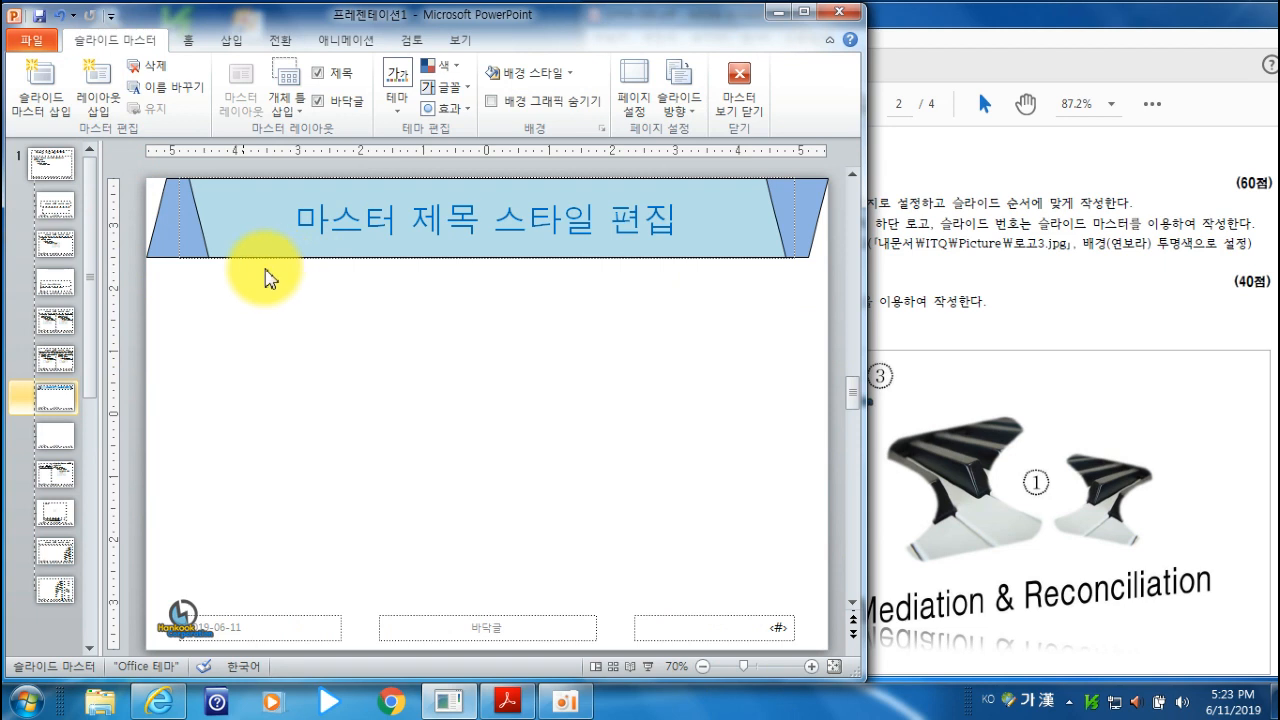
{"action": "left_click", "coordinate": [745, 88]}
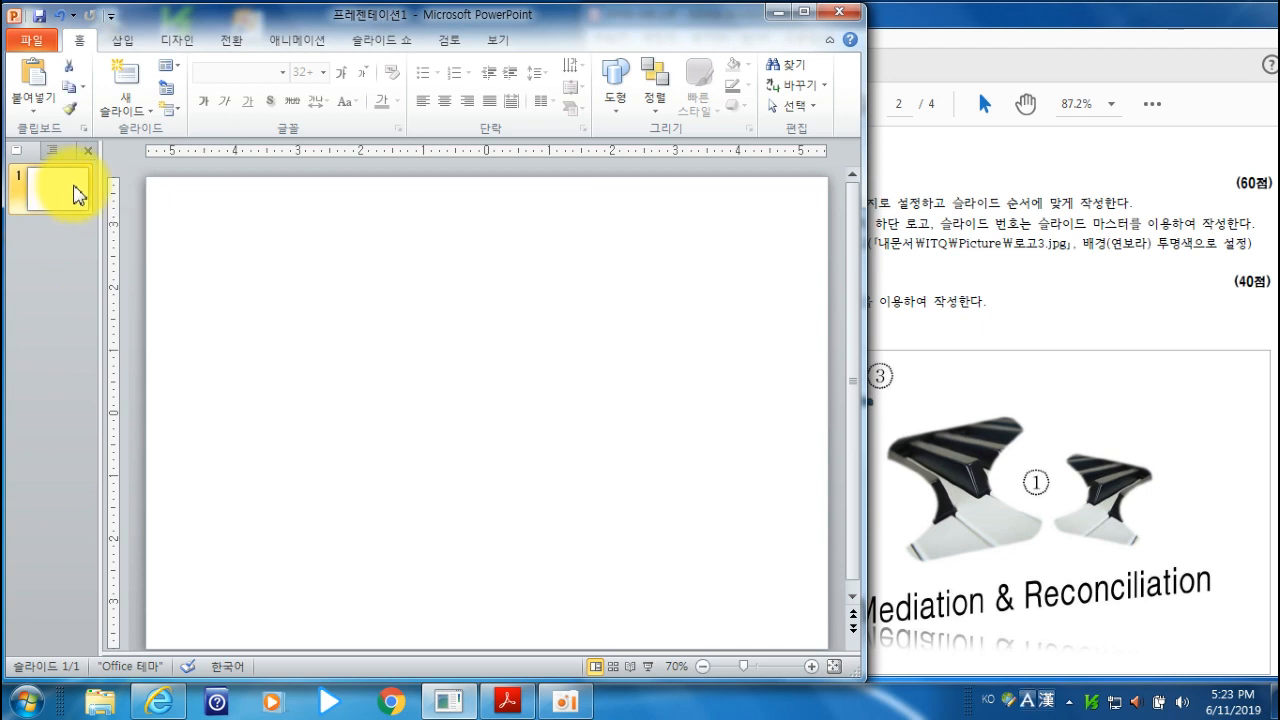
- Add a second slide after the blank first slide and give it the 제목만 layout
{"action": "key", "text": "Return"}
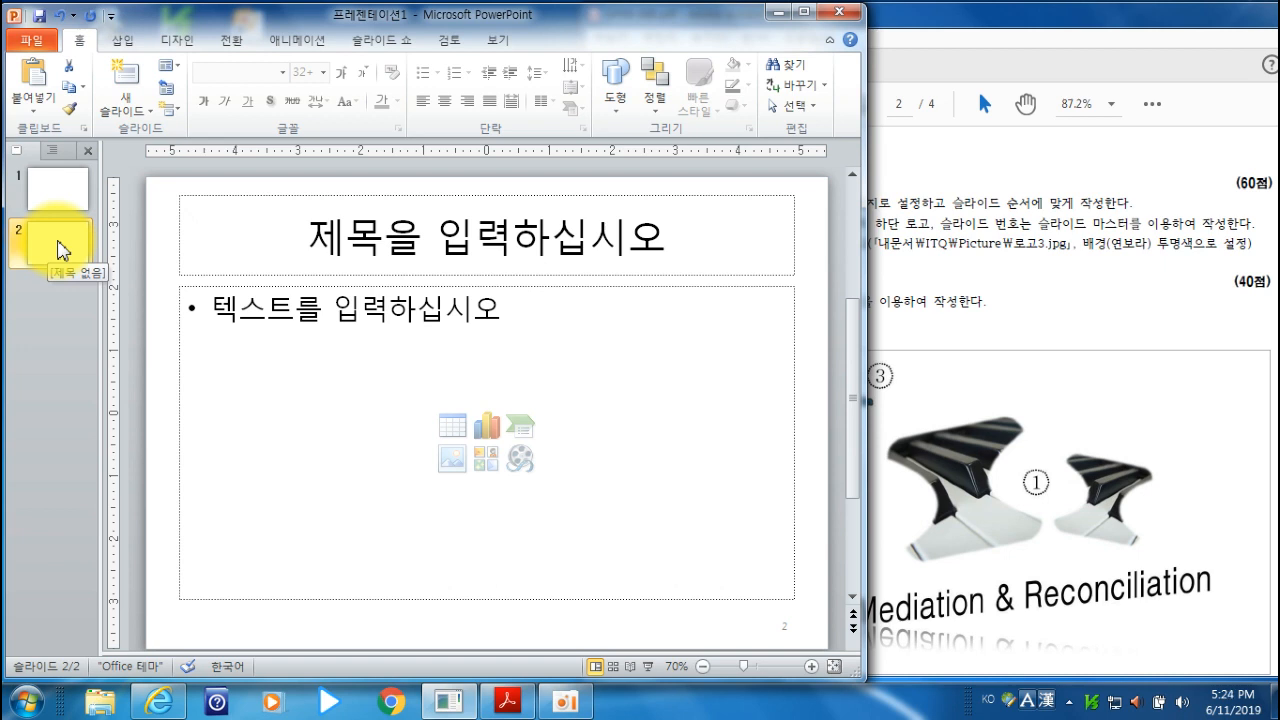
{"action": "right_click", "coordinate": [58, 250]}
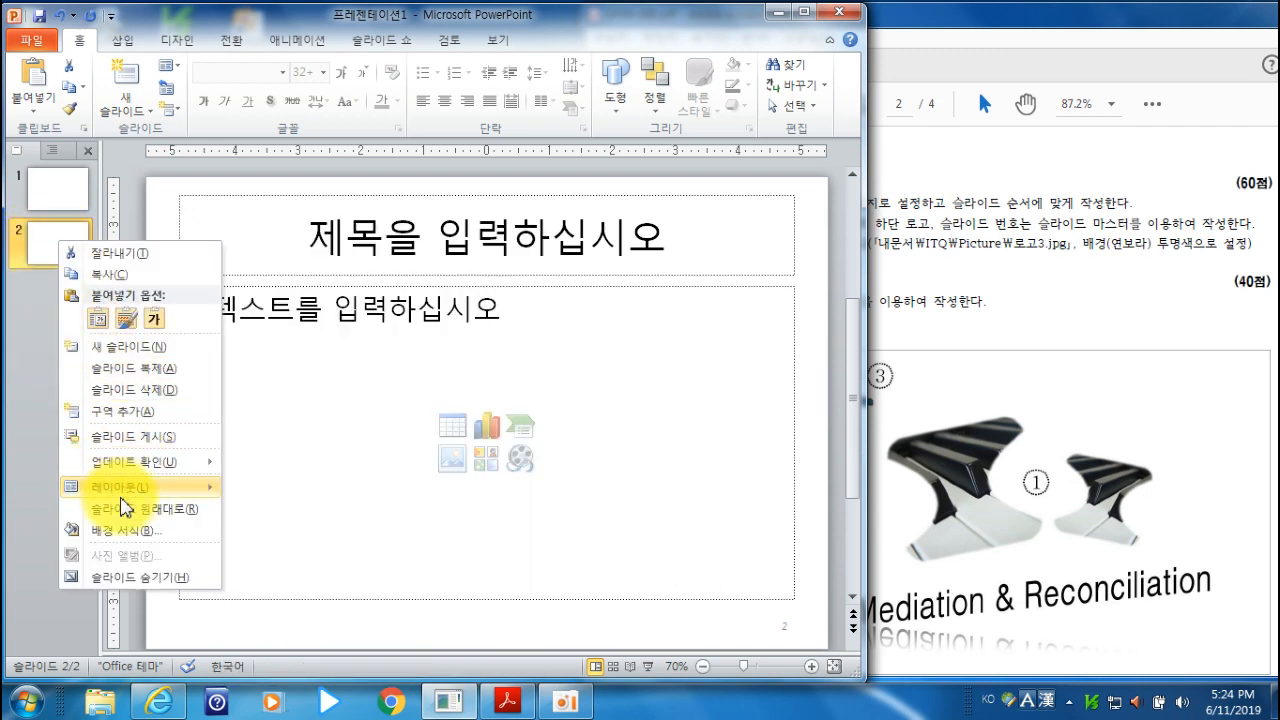
{"action": "mouse_move", "coordinate": [183, 500]}
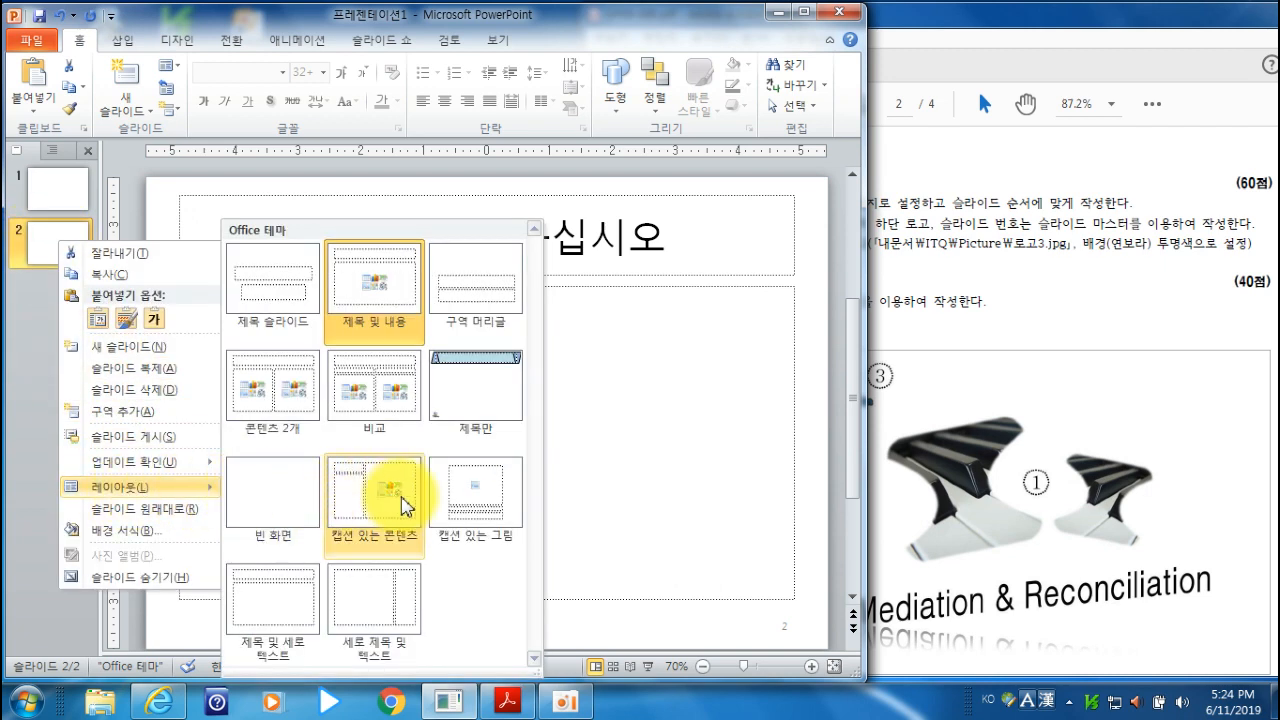
{"action": "left_click", "coordinate": [500, 400]}
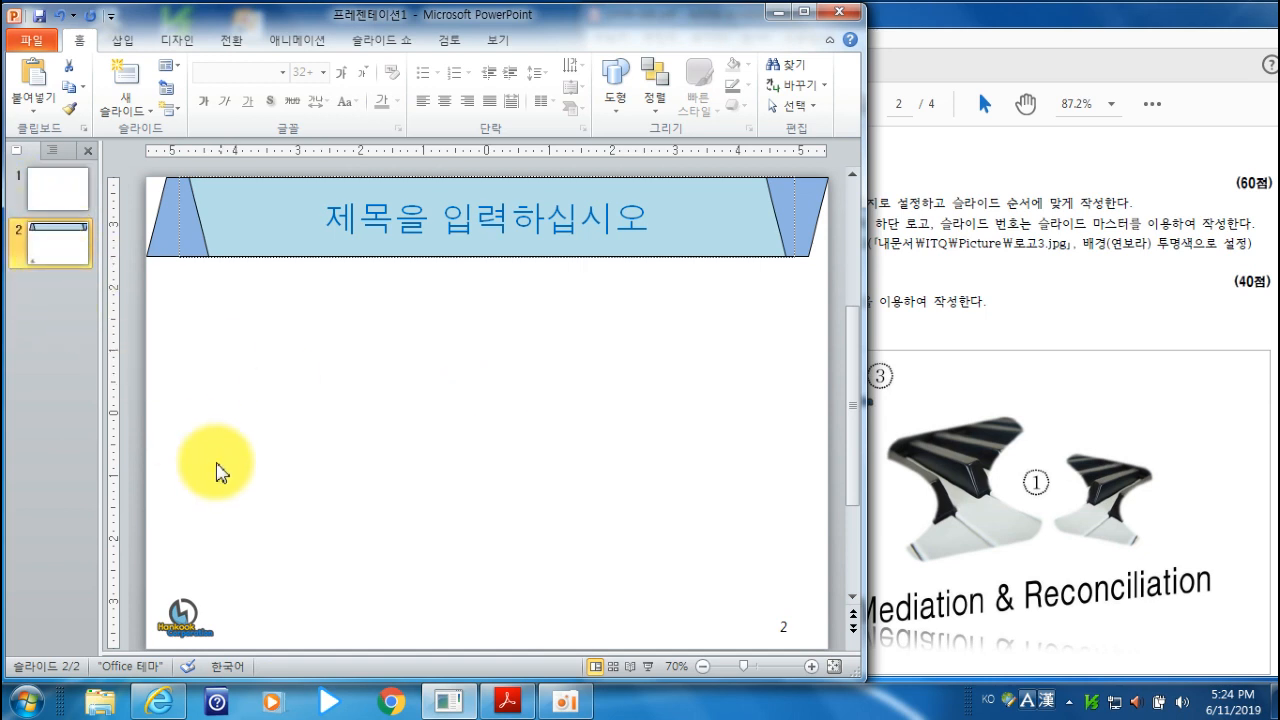
- Add four more slides with the same title layout so the presentation has six slides
{"action": "key", "text": "Return"}
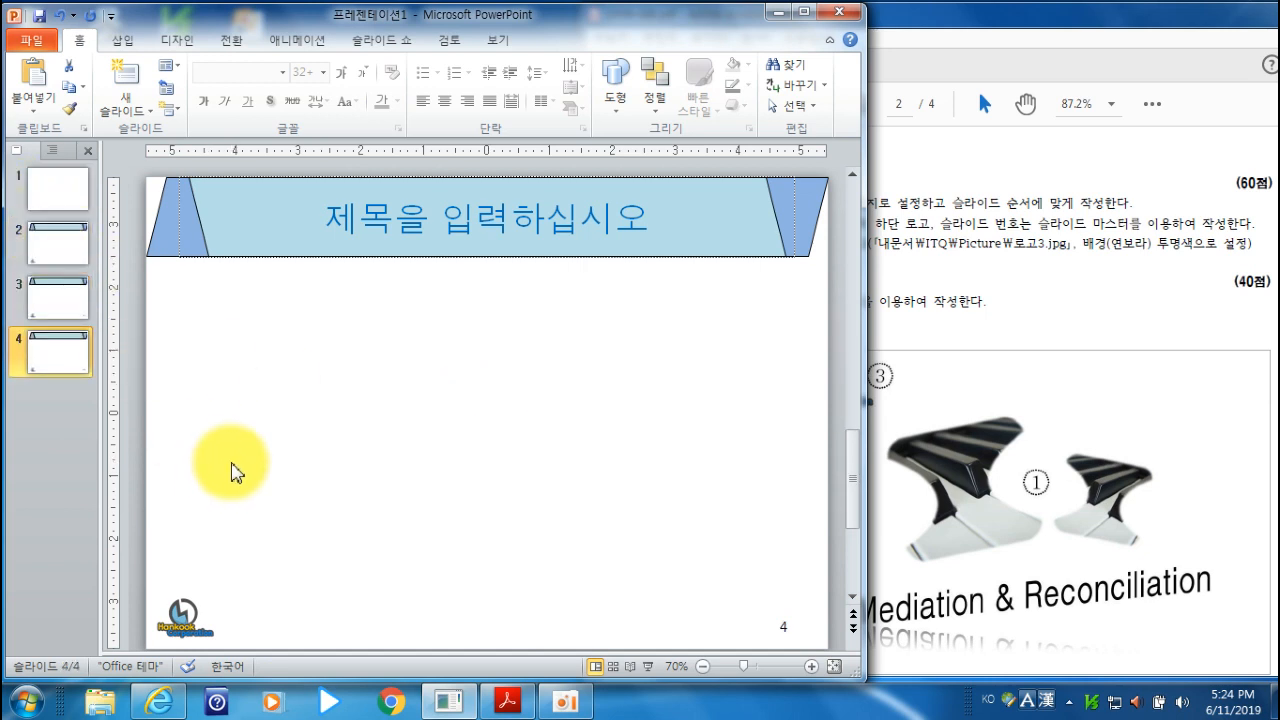
{"action": "key", "text": "Return"}
{"action": "key", "text": "Return"}
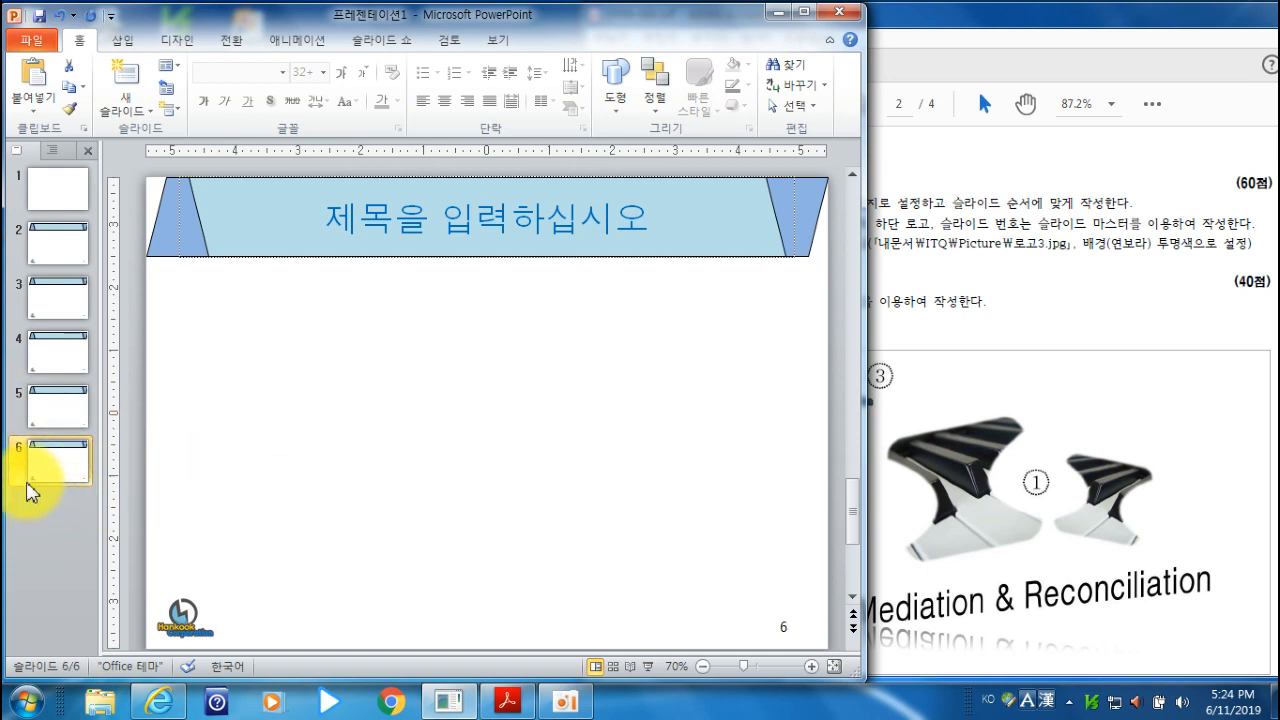
- Check the slide 1 cover requirements in the exam PDF and draw a rounded rectangle about 2.83 by 3 inches on slide 1
{"action": "left_click", "coordinate": [52, 198]}
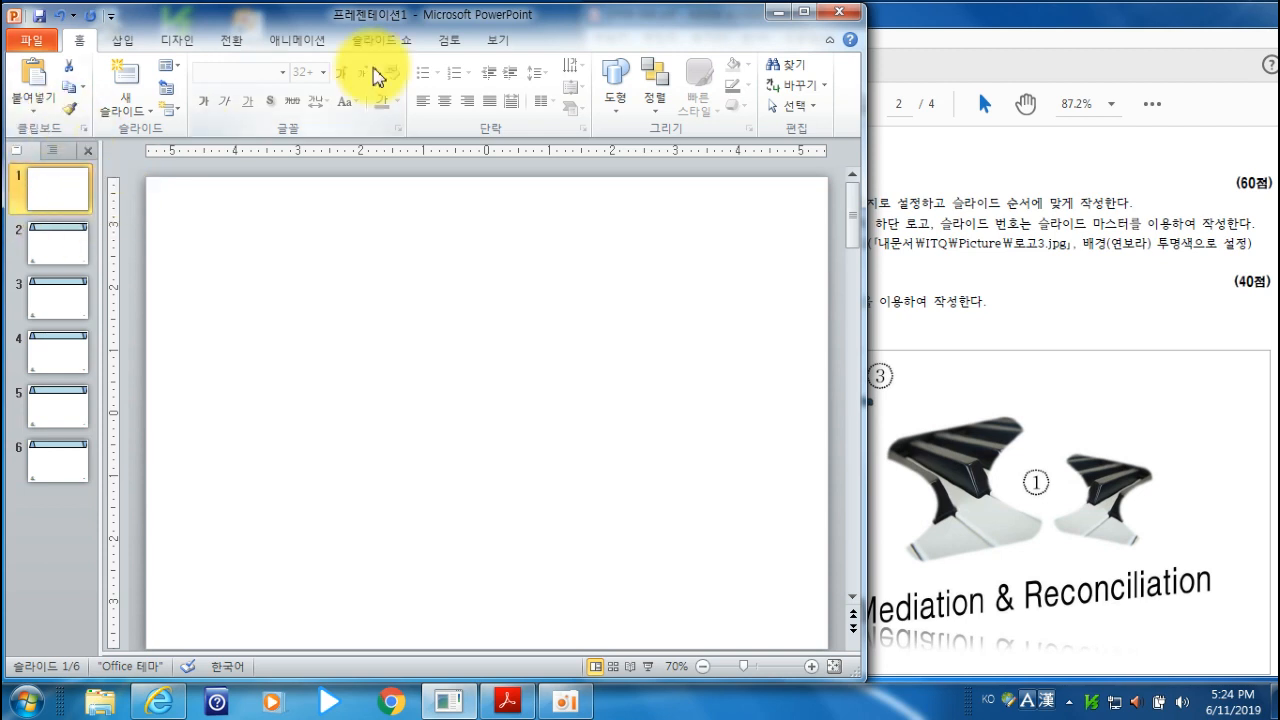
{"action": "left_click", "coordinate": [1008, 24]}
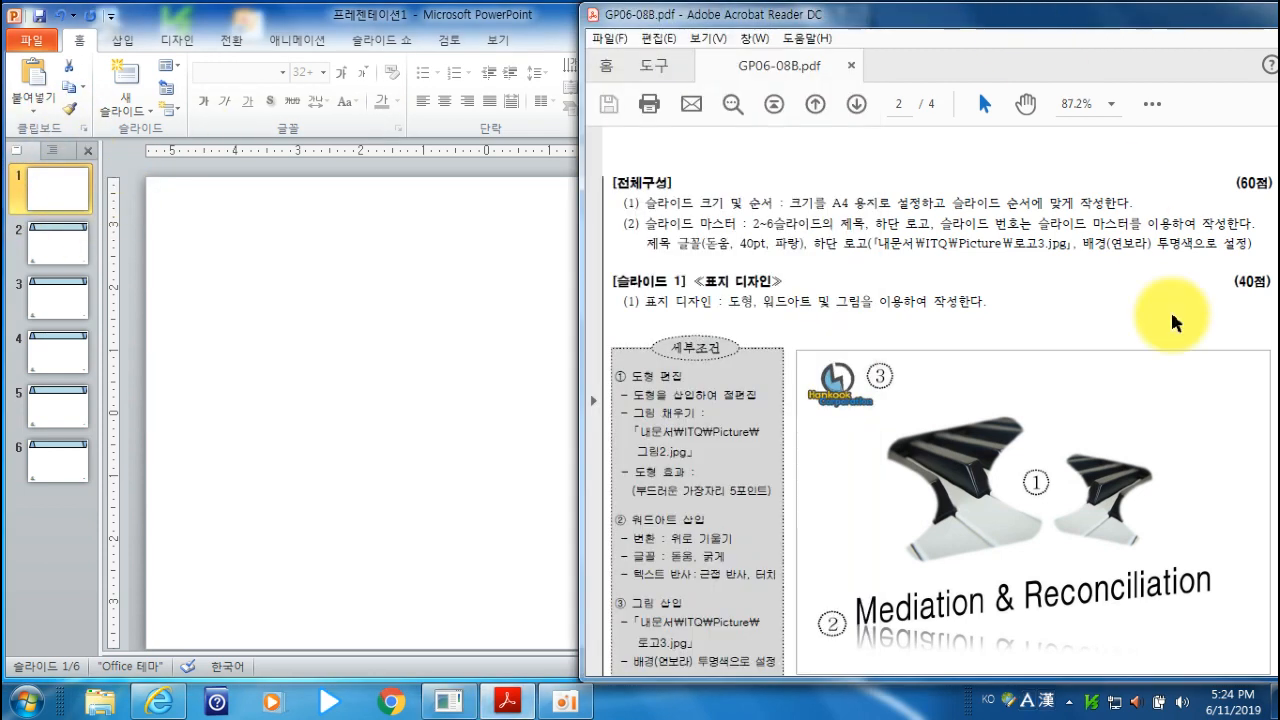
{"action": "scroll", "coordinate": [1146, 386], "scroll_direction": "down", "scroll_amount": 2}
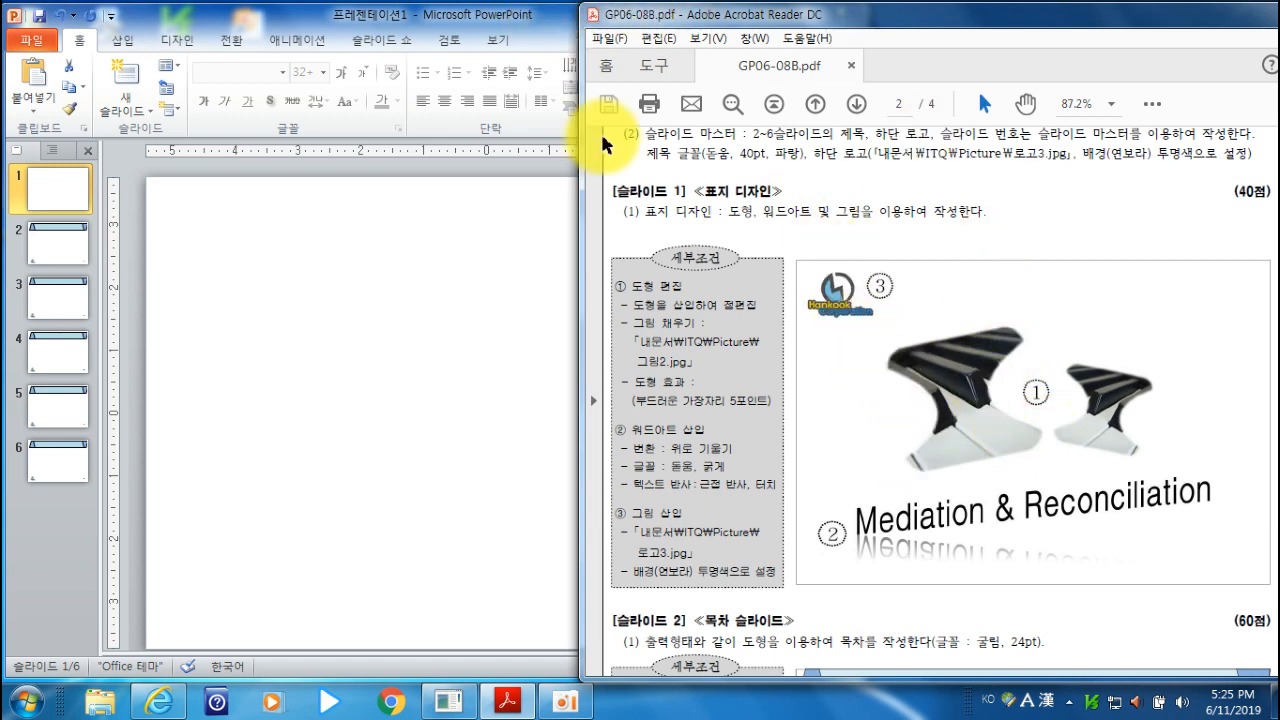
{"action": "left_click", "coordinate": [548, 18]}
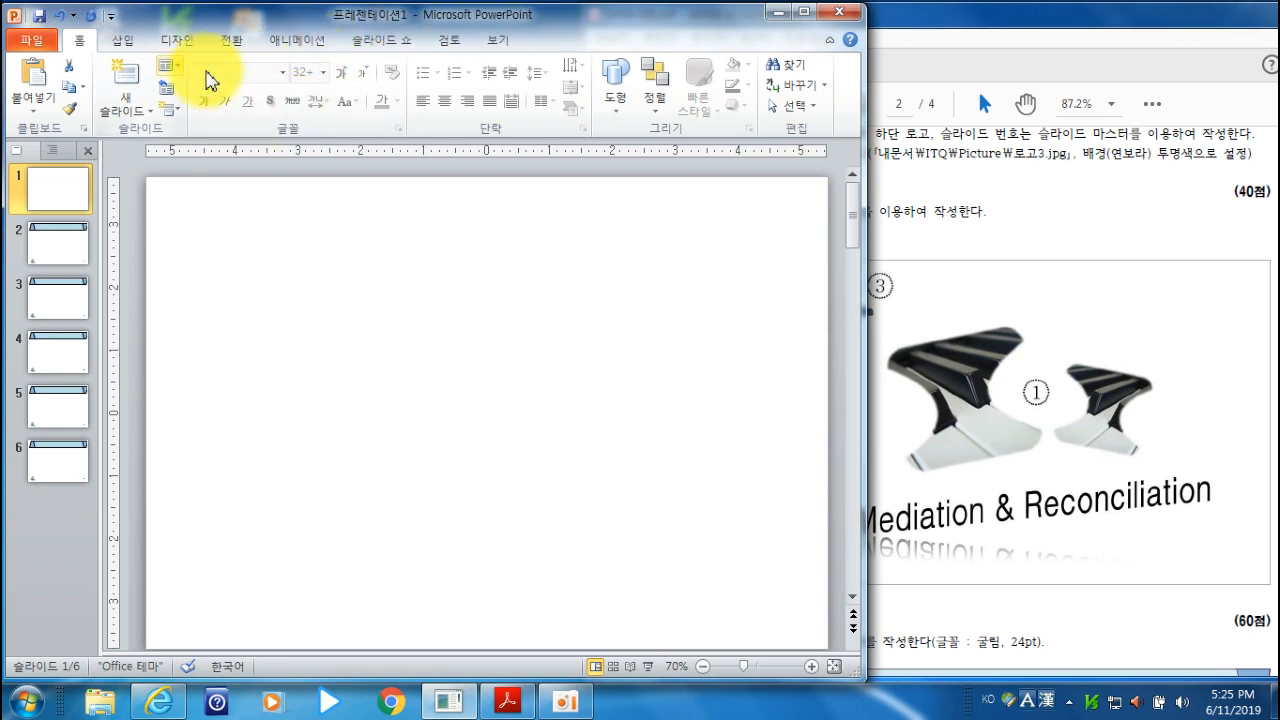
{"action": "left_click", "coordinate": [125, 42]}
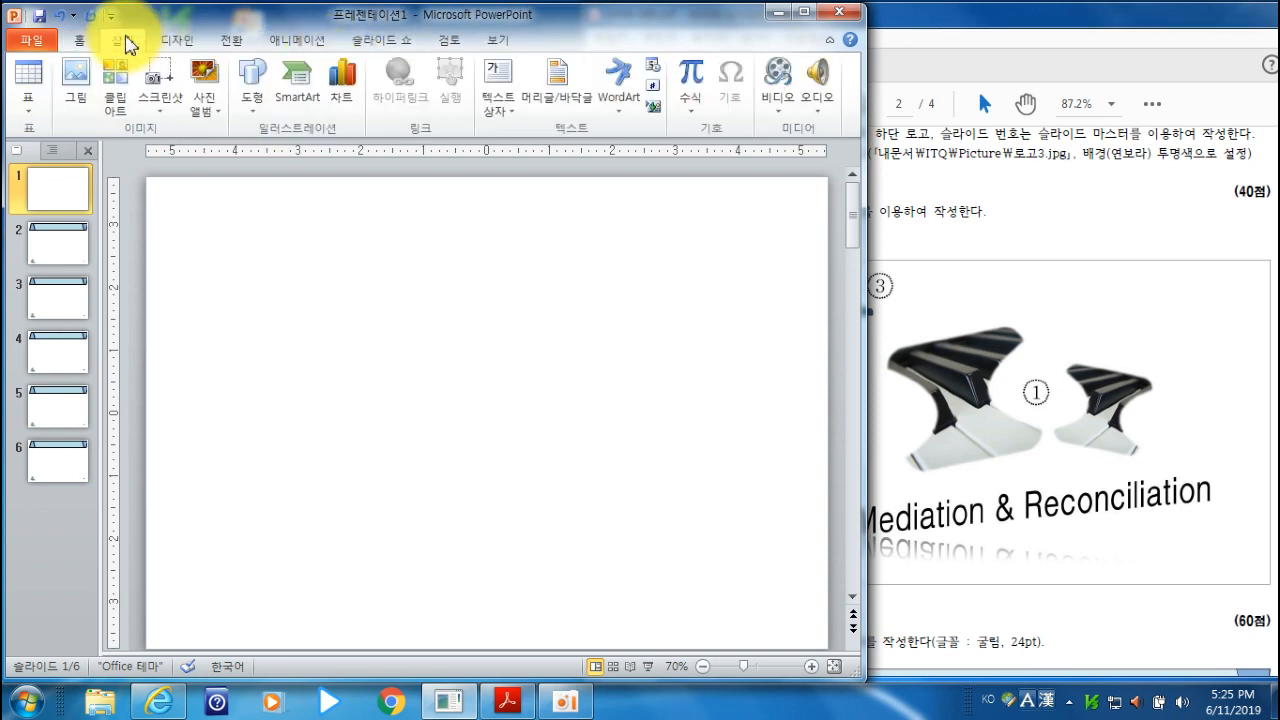
{"action": "left_click", "coordinate": [252, 95]}
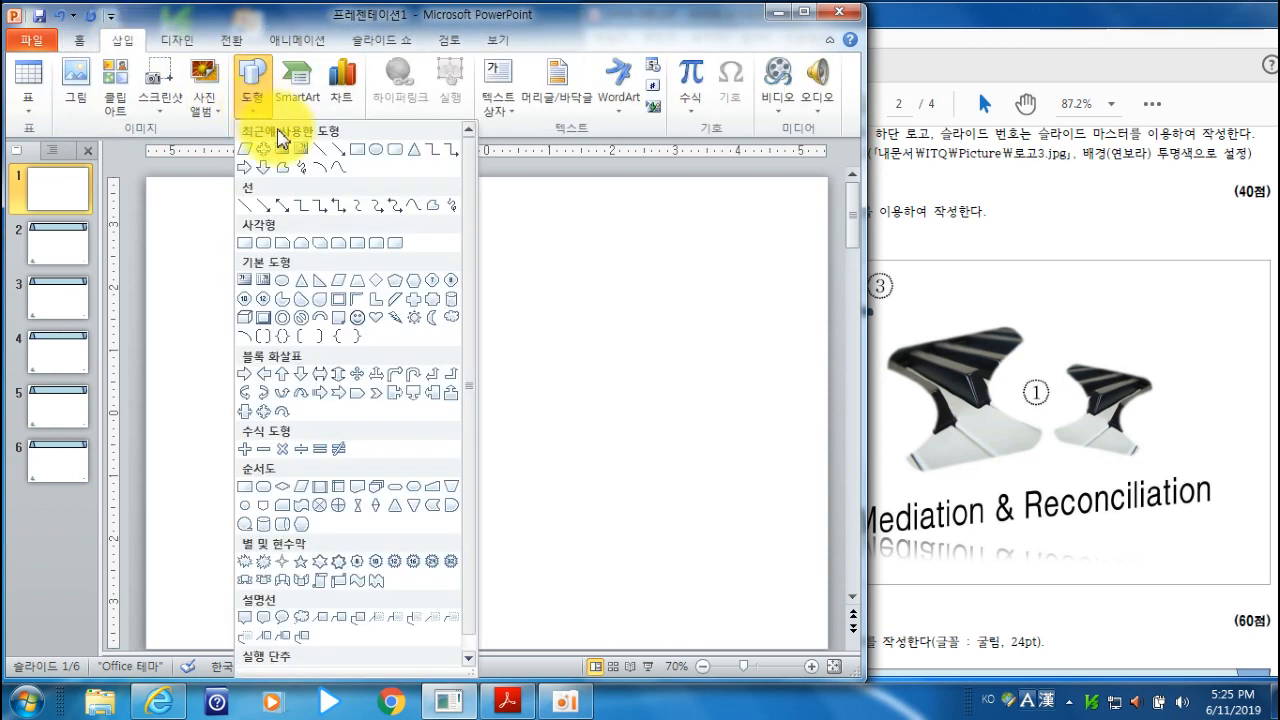
{"action": "left_click", "coordinate": [262, 243]}
{"action": "left_click_drag", "start_coordinate": [277, 288], "coordinate": [461, 464]}
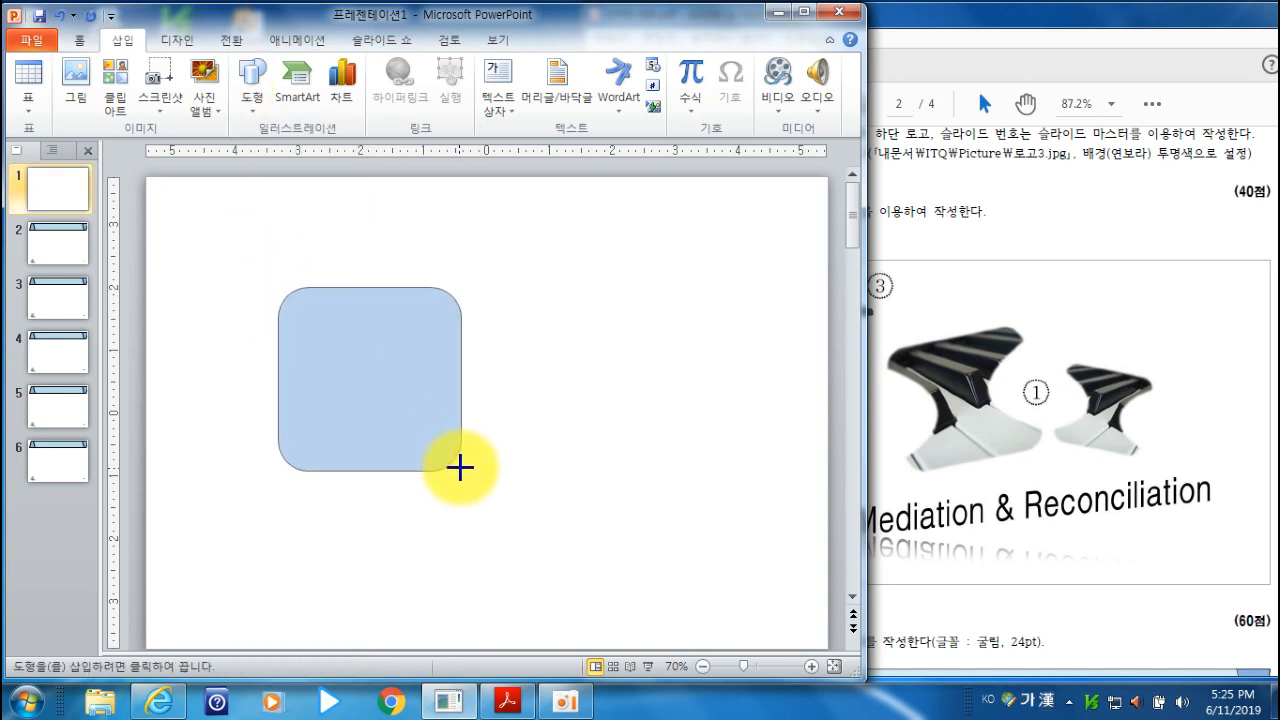
{"action": "left_click_drag", "start_coordinate": [466, 466], "coordinate": [464, 464]}
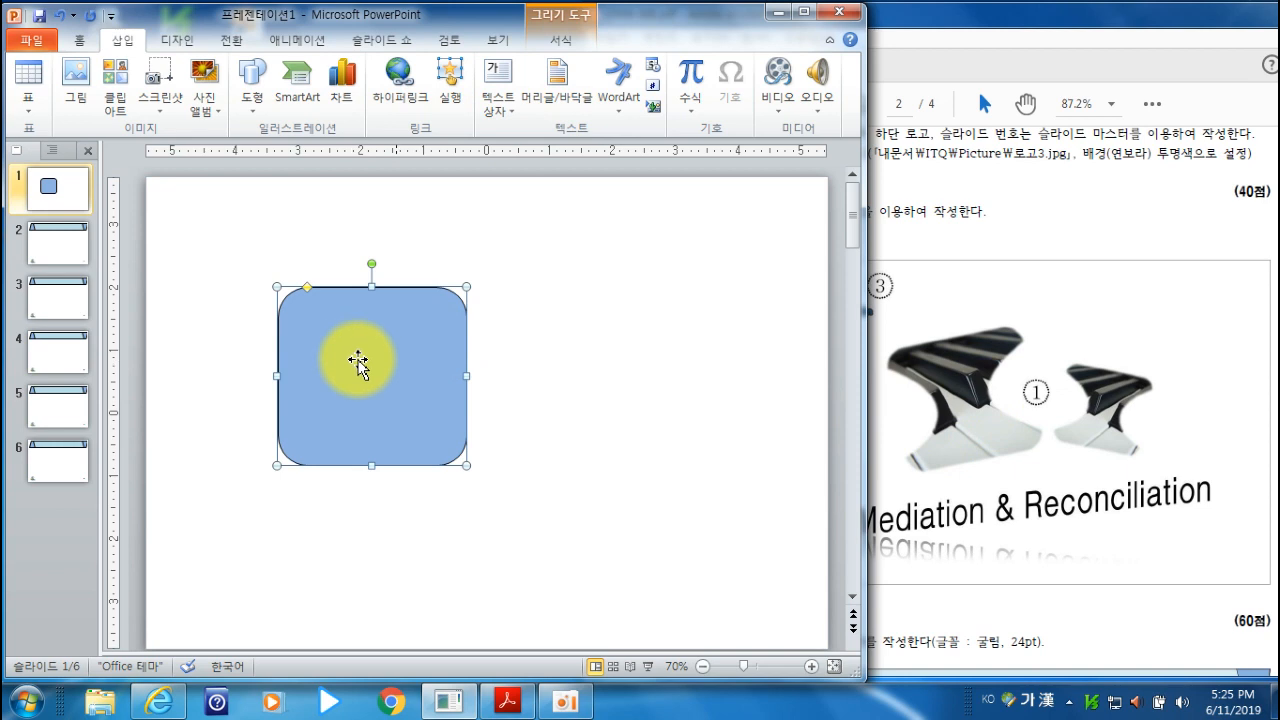
- Fill the rounded rectangle on slide 1 with the picture 그림2
{"action": "left_click", "coordinate": [565, 42]}
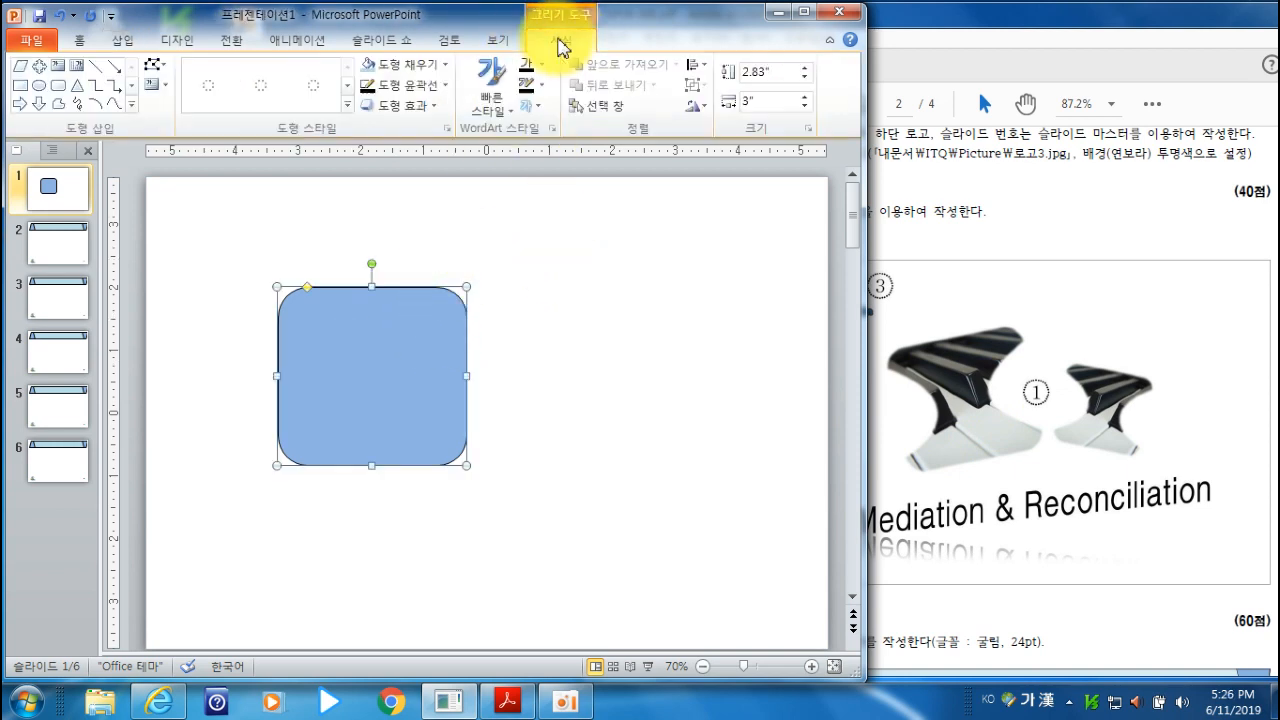
{"action": "left_click", "coordinate": [423, 63]}
{"action": "left_click", "coordinate": [428, 270]}
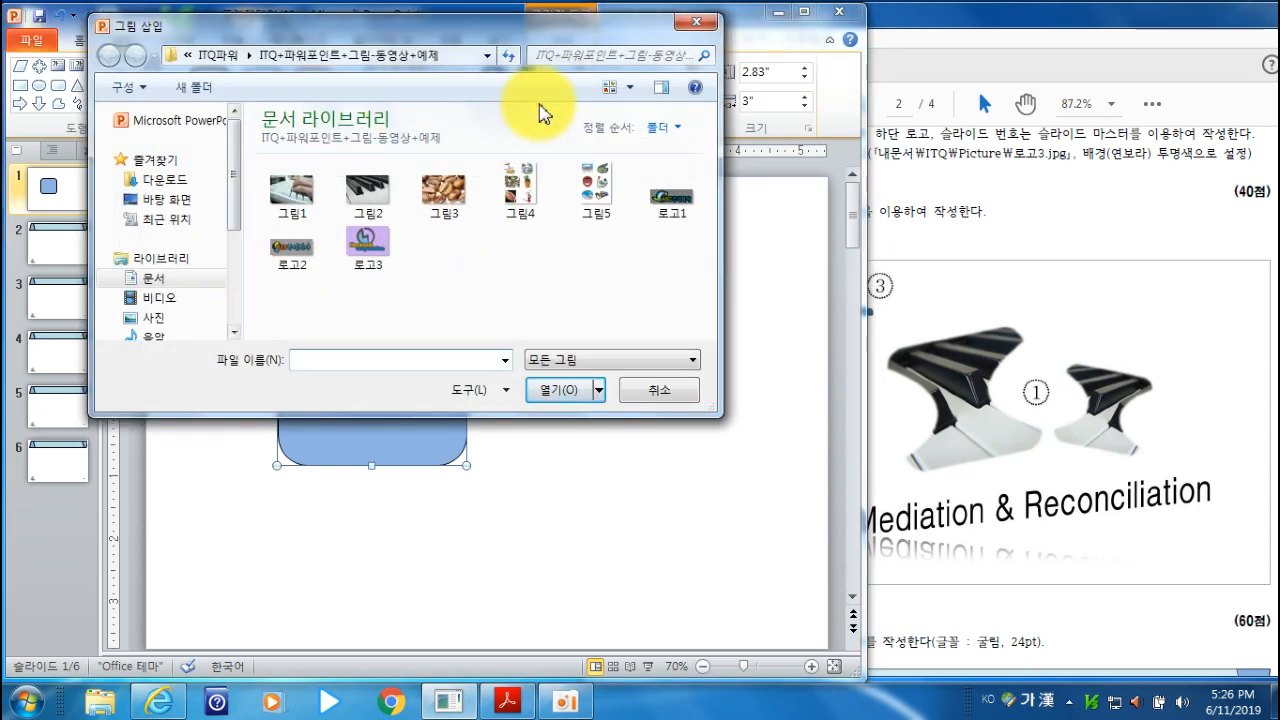
{"action": "left_click", "coordinate": [372, 195]}
{"action": "left_click", "coordinate": [566, 392]}
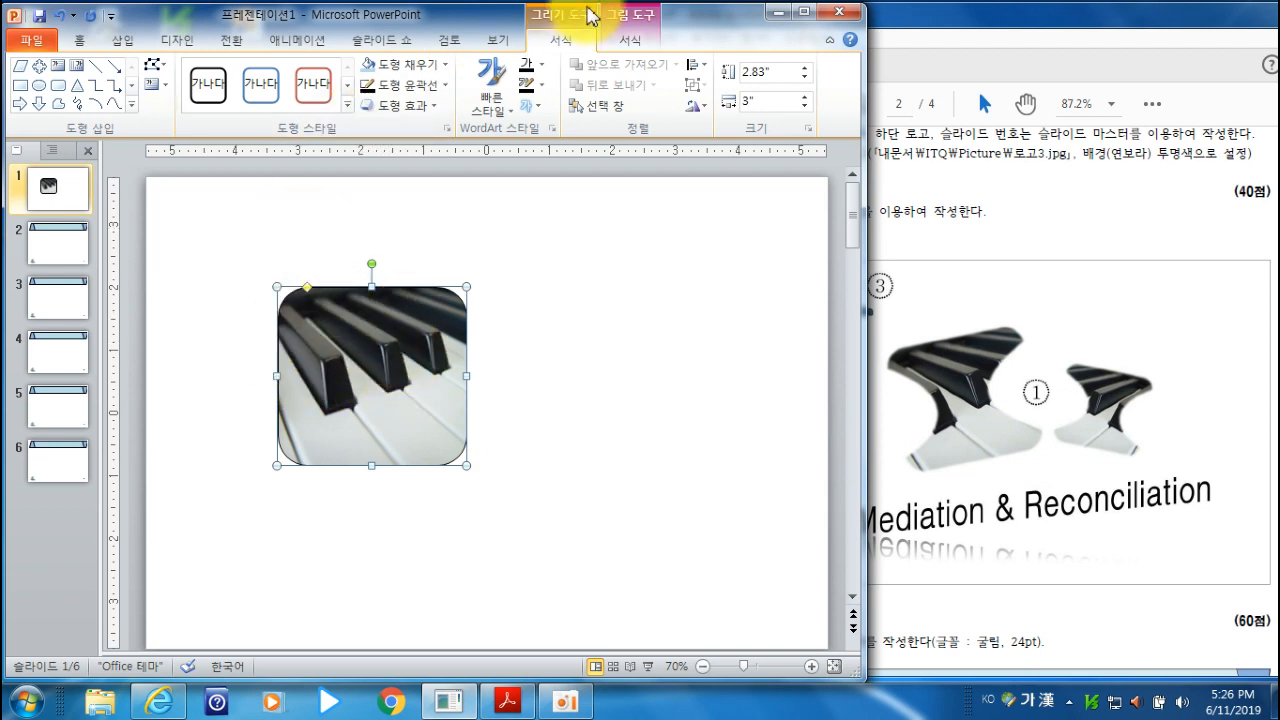
- Edit the points of the picture-filled rounded rectangle, pulling the midpoints of both vertical sides inward to form a narrow waist
{"action": "left_click", "coordinate": [166, 86]}
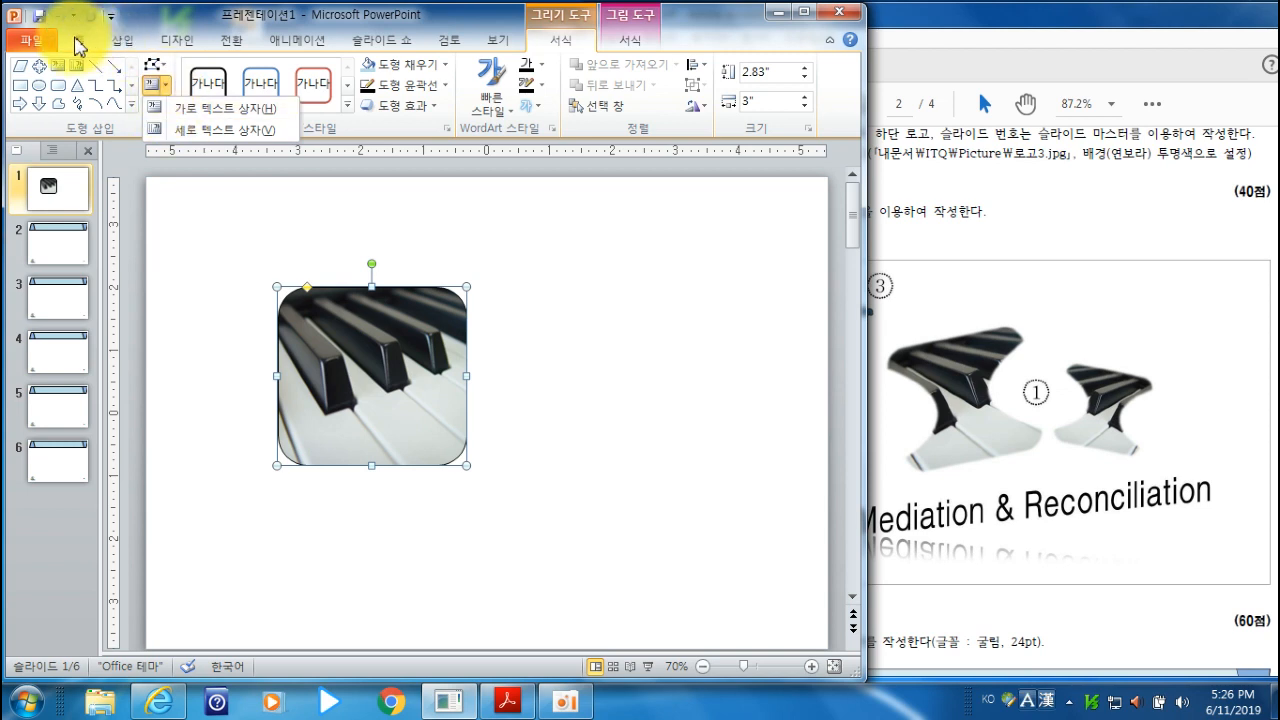
{"action": "left_click", "coordinate": [157, 65]}
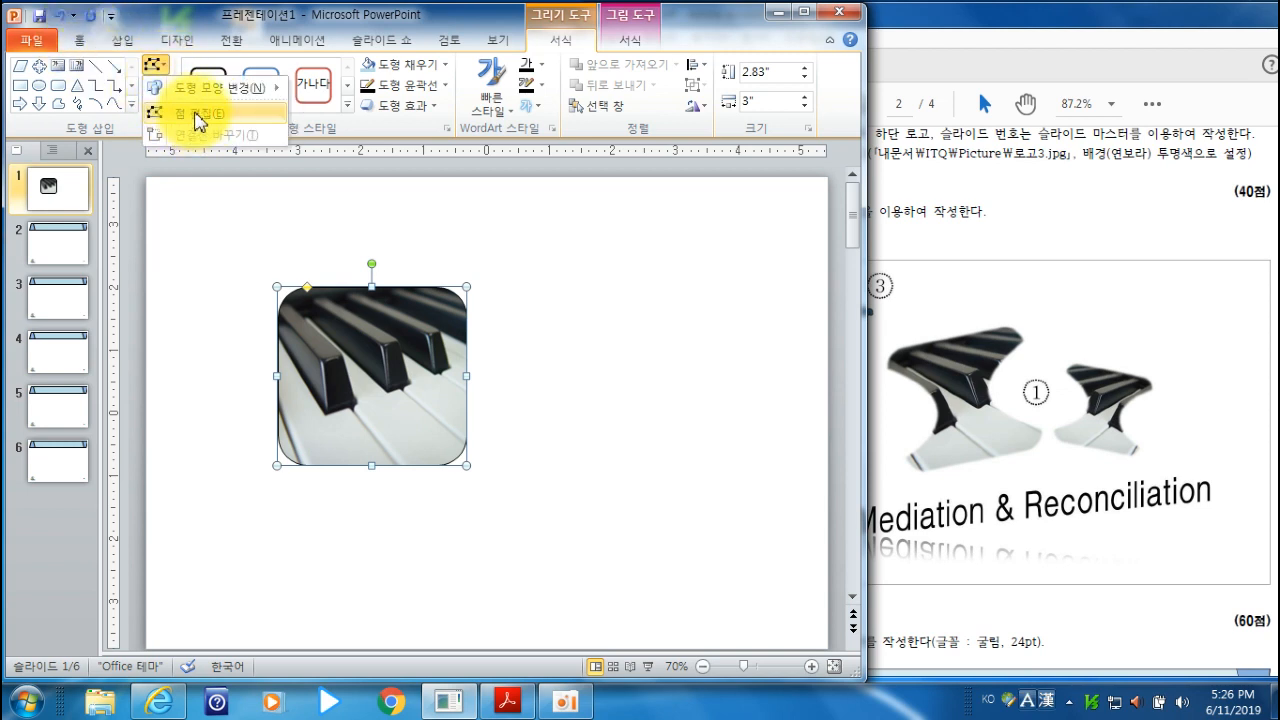
{"action": "left_click", "coordinate": [601, 240]}
{"action": "right_click", "coordinate": [376, 342]}
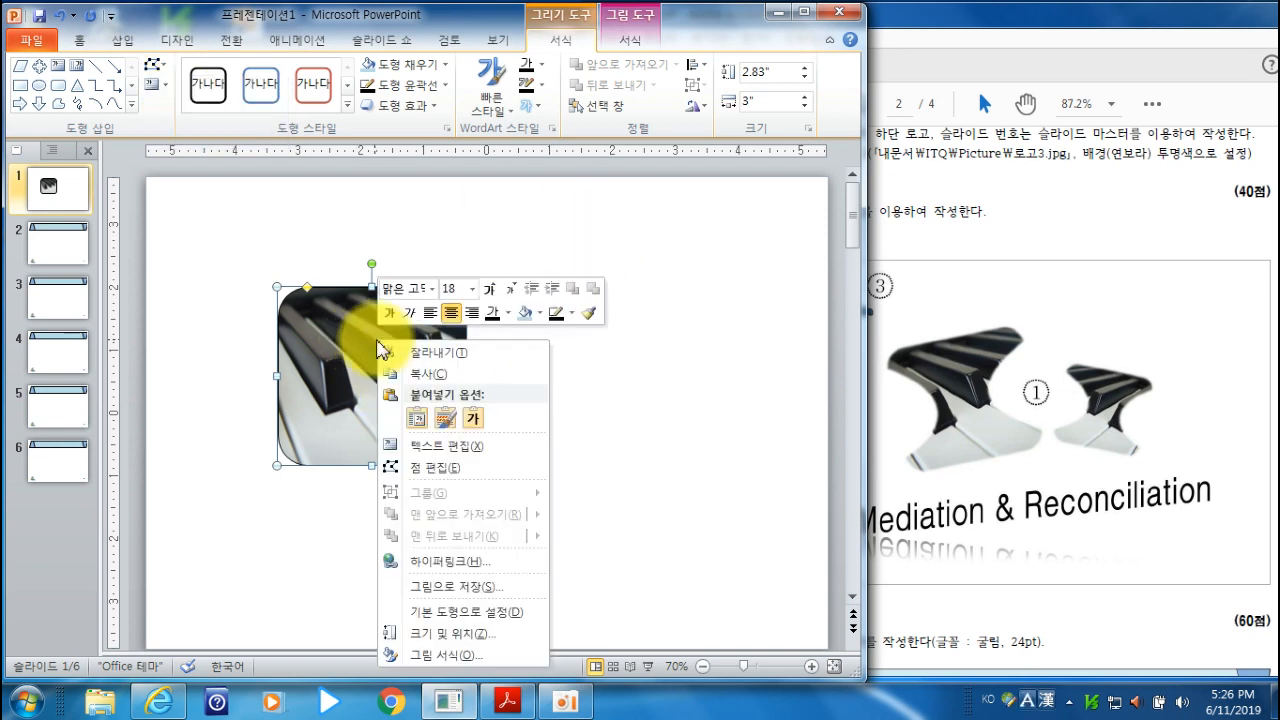
{"action": "left_click", "coordinate": [440, 468]}
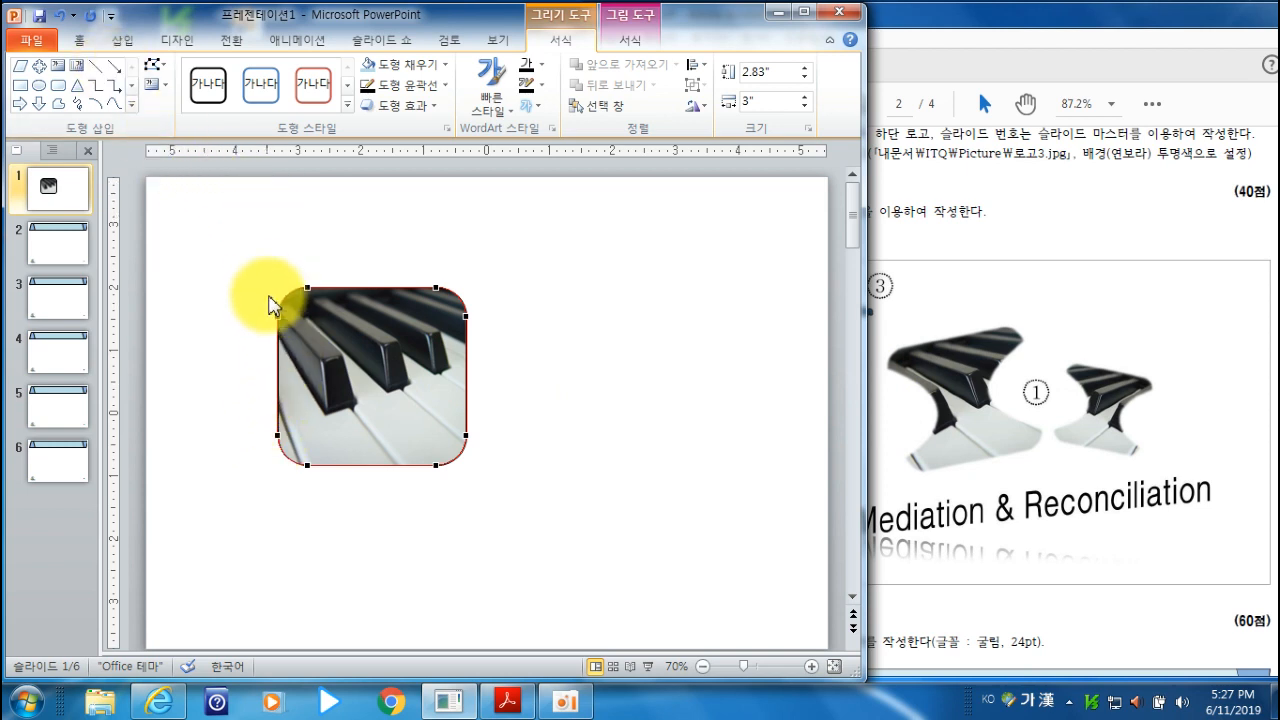
{"action": "left_click", "coordinate": [277, 376]}
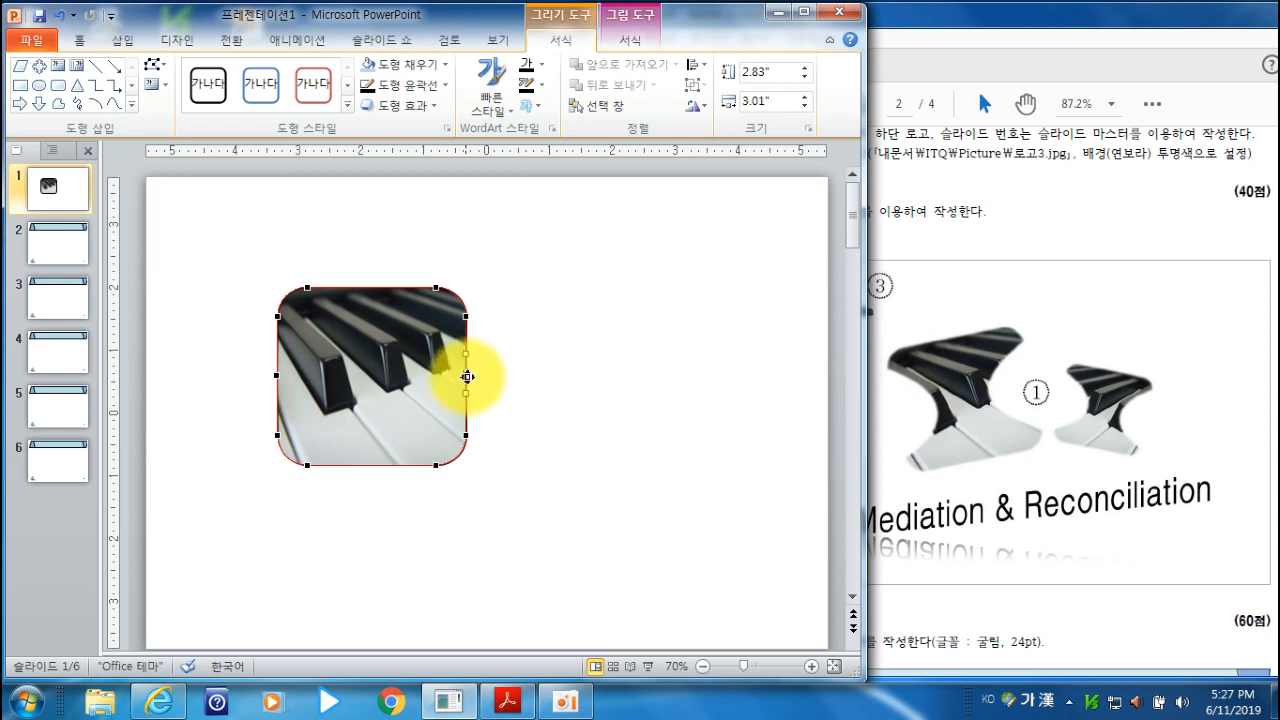
{"action": "left_click_drag", "start_coordinate": [466, 371], "coordinate": [406, 371]}
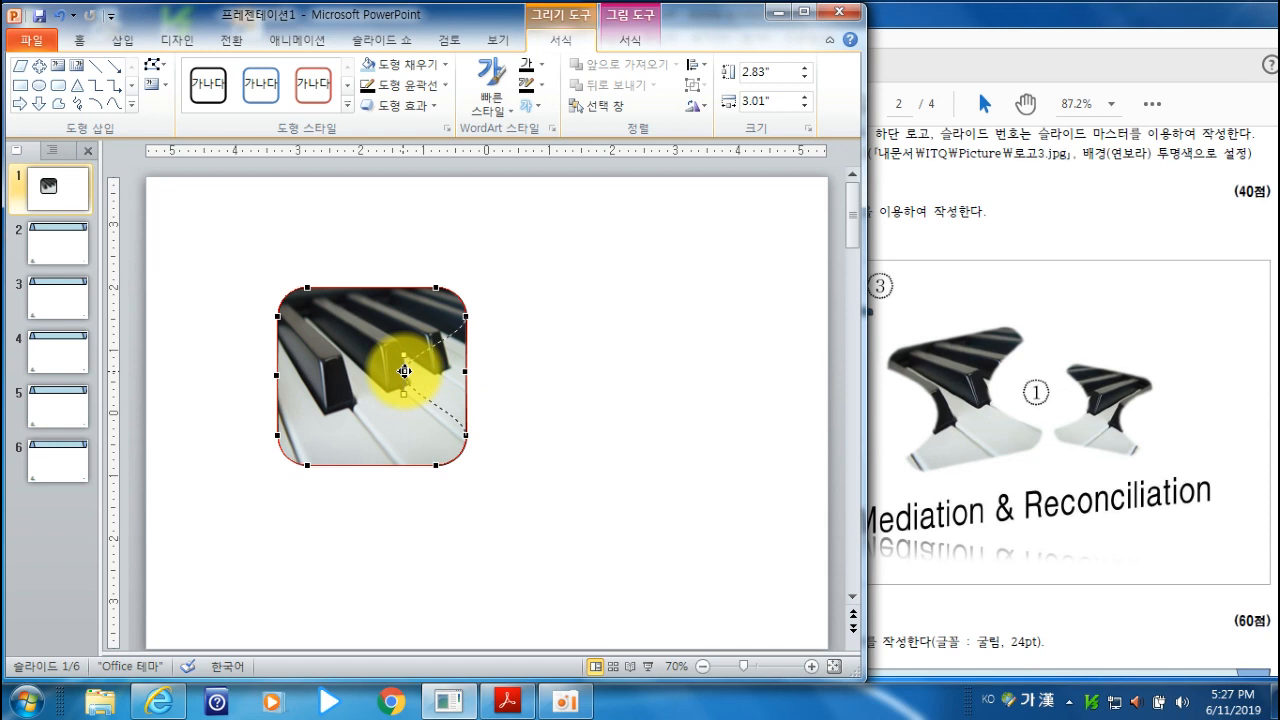
{"action": "left_click_drag", "start_coordinate": [404, 371], "coordinate": [403, 370]}
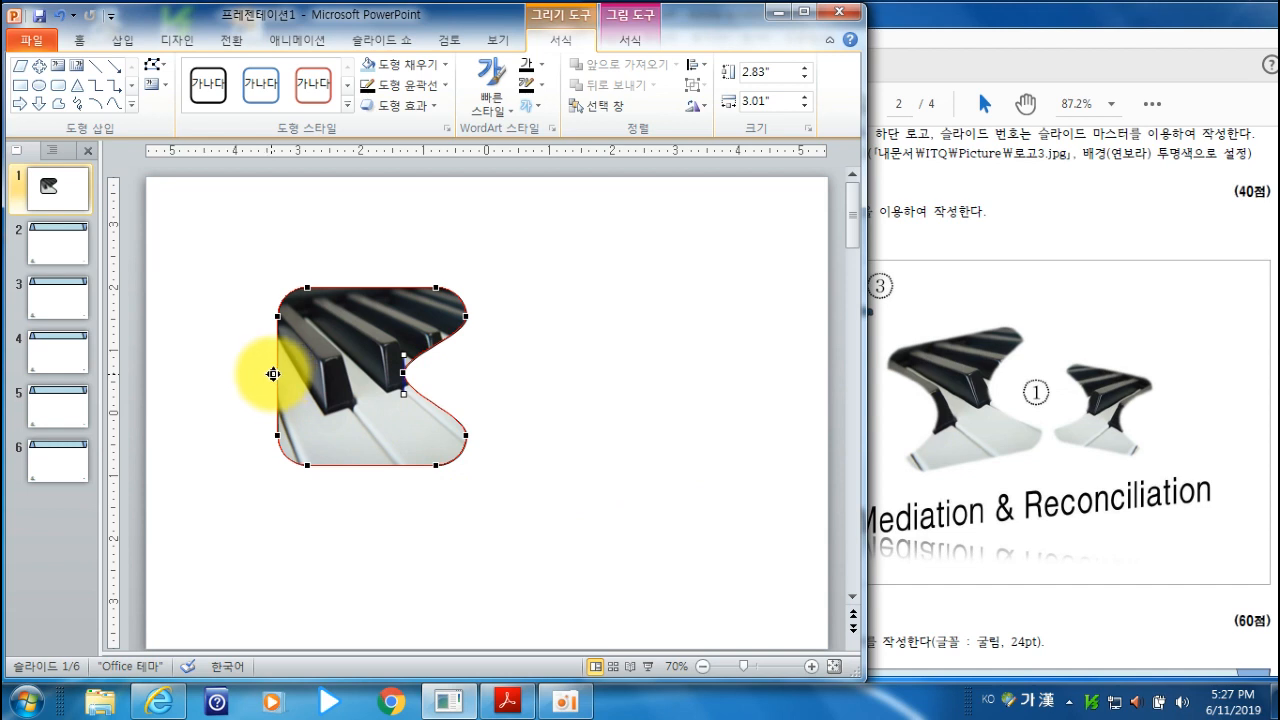
{"action": "left_click_drag", "start_coordinate": [276, 376], "coordinate": [336, 375]}
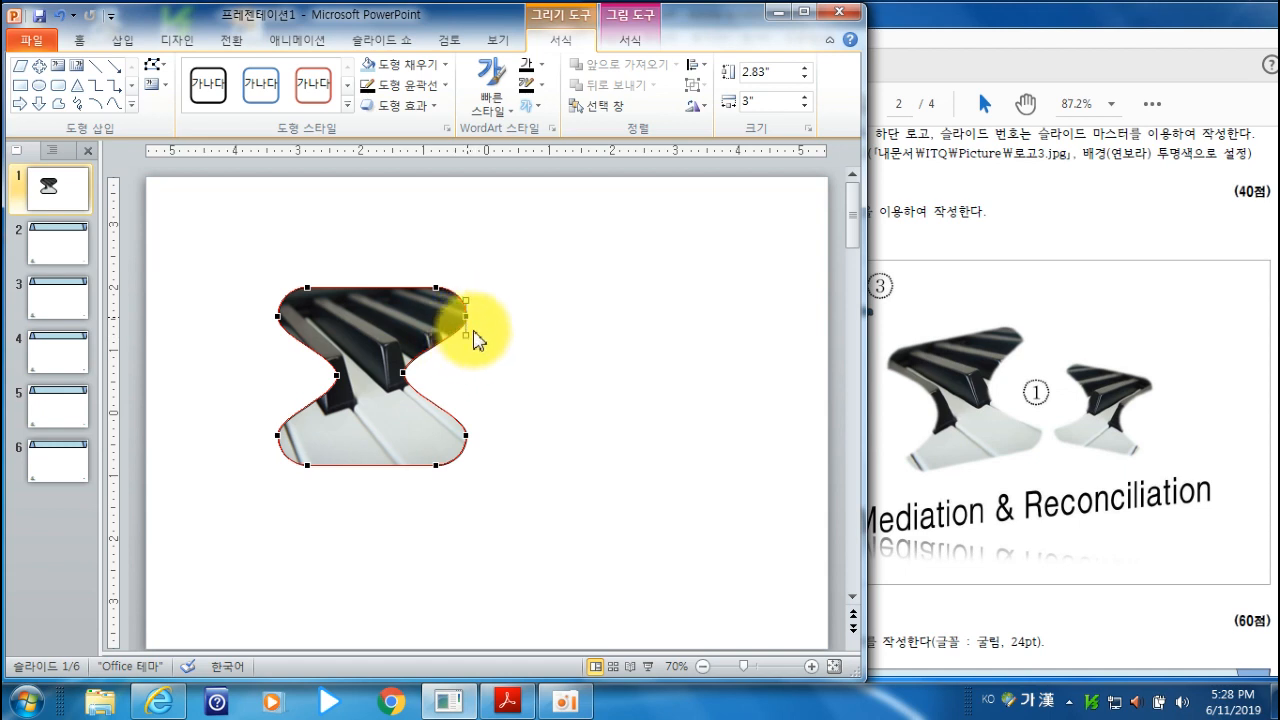
- Adjust the curve handles at the shape's side corner points so both side notches form smooth, round arcs
{"action": "left_click_drag", "start_coordinate": [457, 332], "coordinate": [480, 344]}
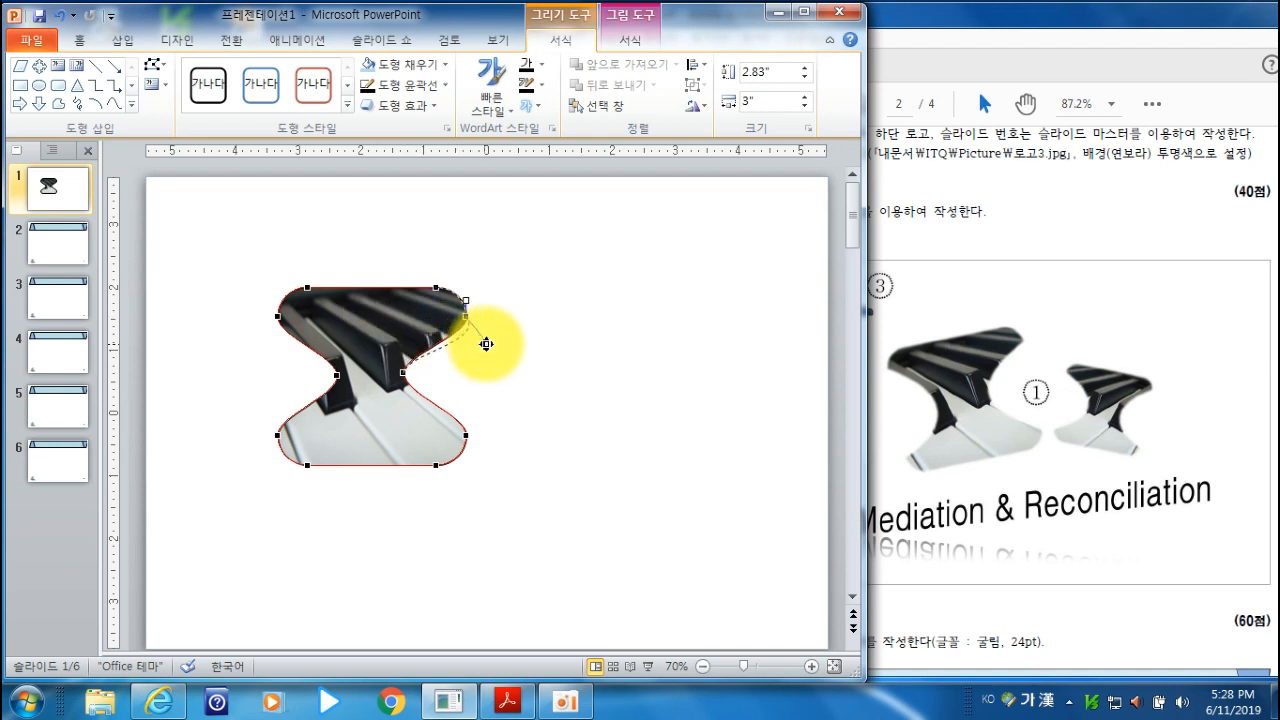
{"action": "left_click_drag", "start_coordinate": [441, 331], "coordinate": [419, 325]}
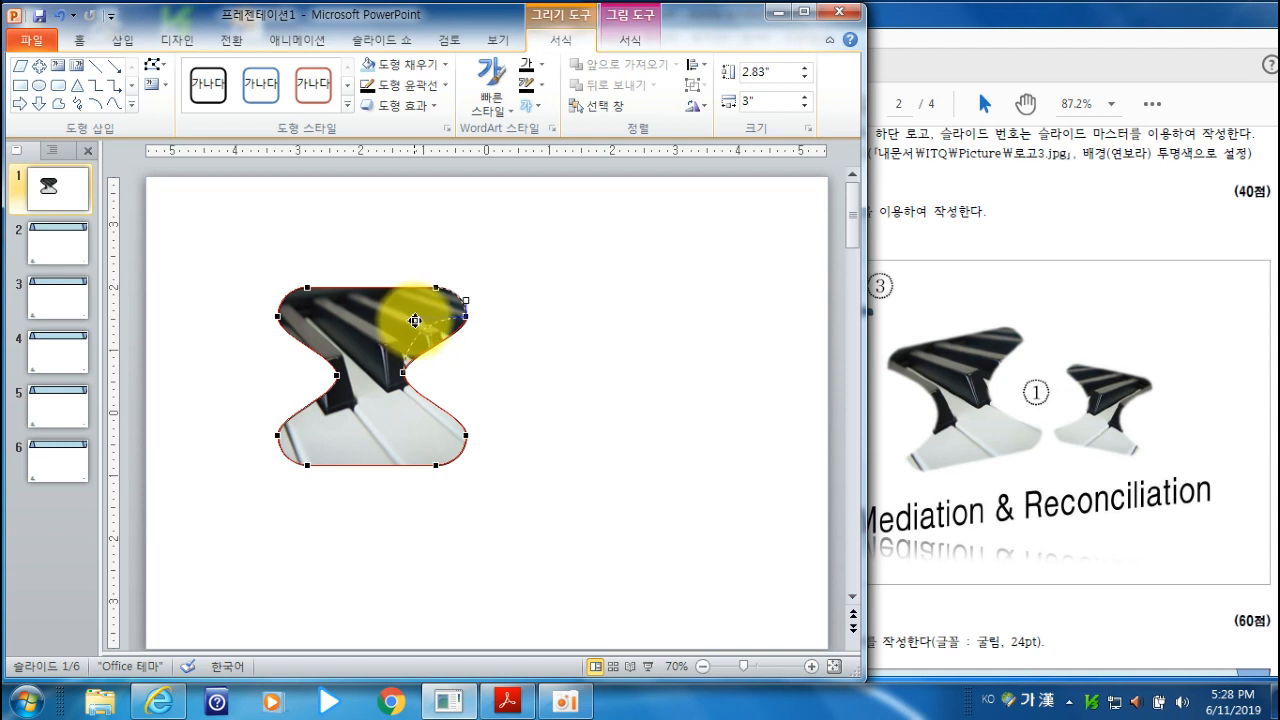
{"action": "left_click_drag", "start_coordinate": [418, 321], "coordinate": [418, 320]}
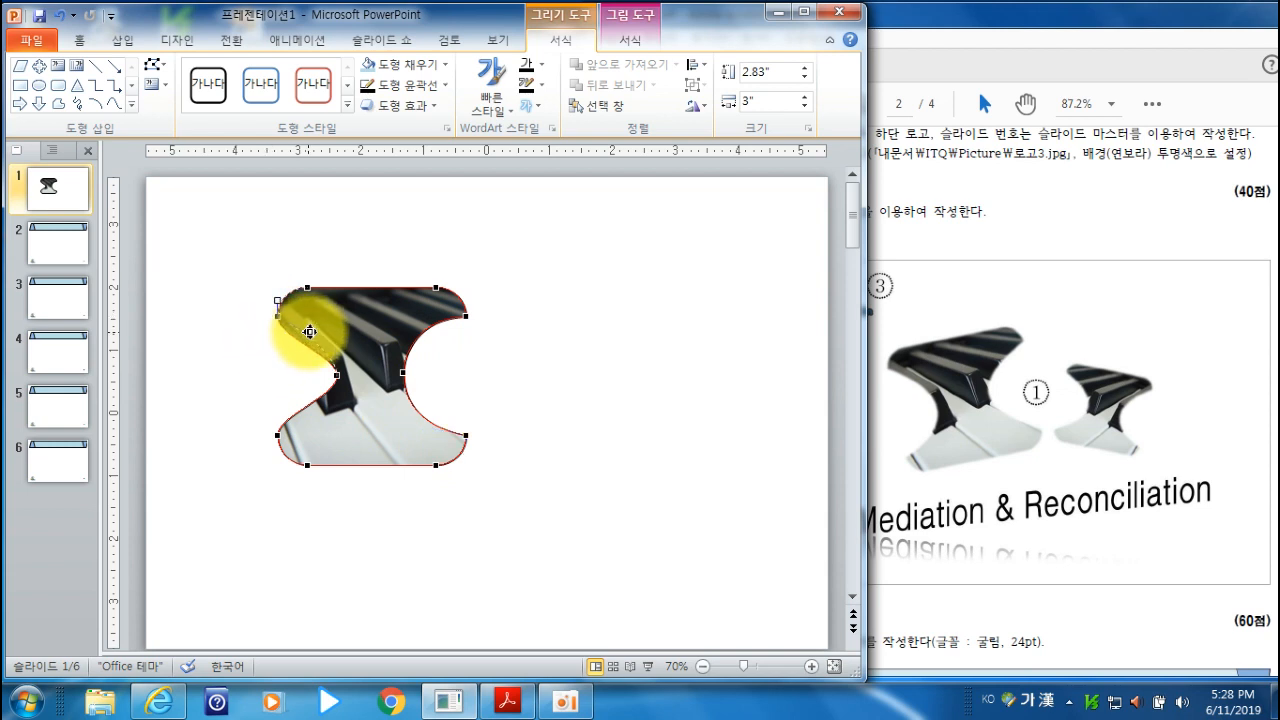
{"action": "mouse_move", "coordinate": [327, 328]}
{"action": "left_mouse_down"}
{"action": "mouse_move", "coordinate": [338, 300]}
{"action": "mouse_move", "coordinate": [344, 323]}
{"action": "mouse_move", "coordinate": [332, 327]}
{"action": "left_mouse_up"}
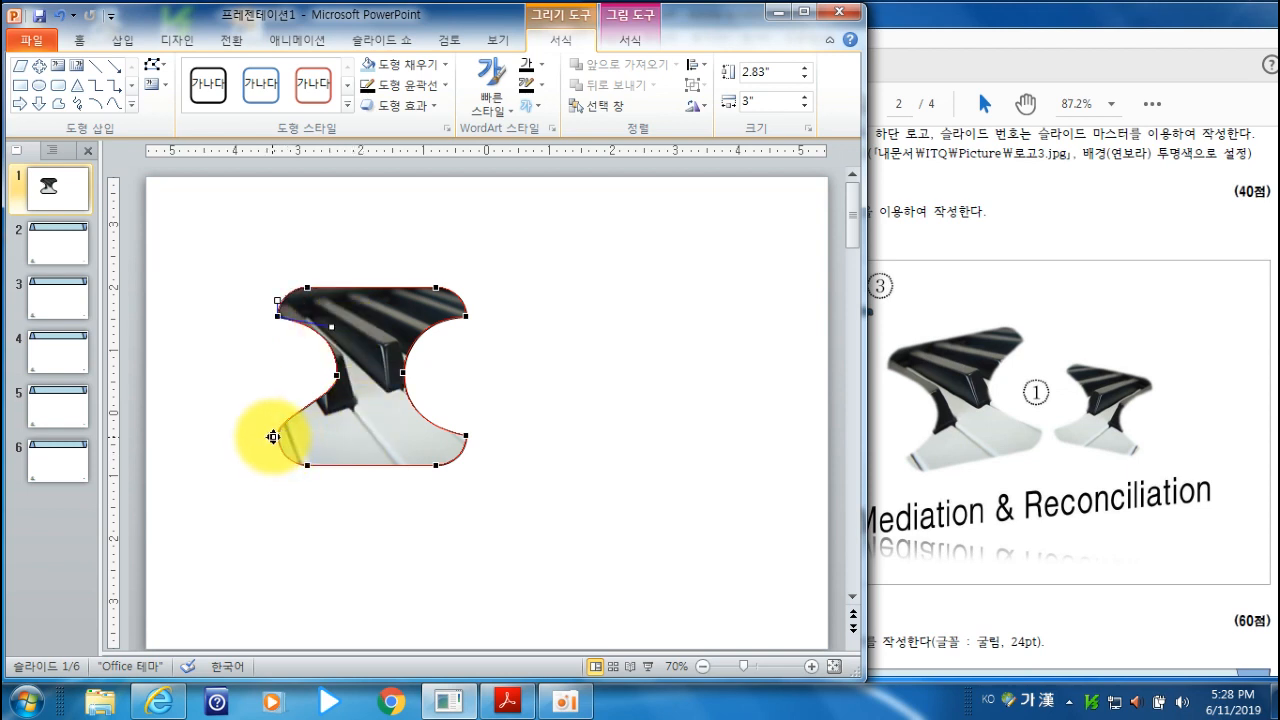
{"action": "left_click_drag", "start_coordinate": [276, 435], "coordinate": [326, 425]}
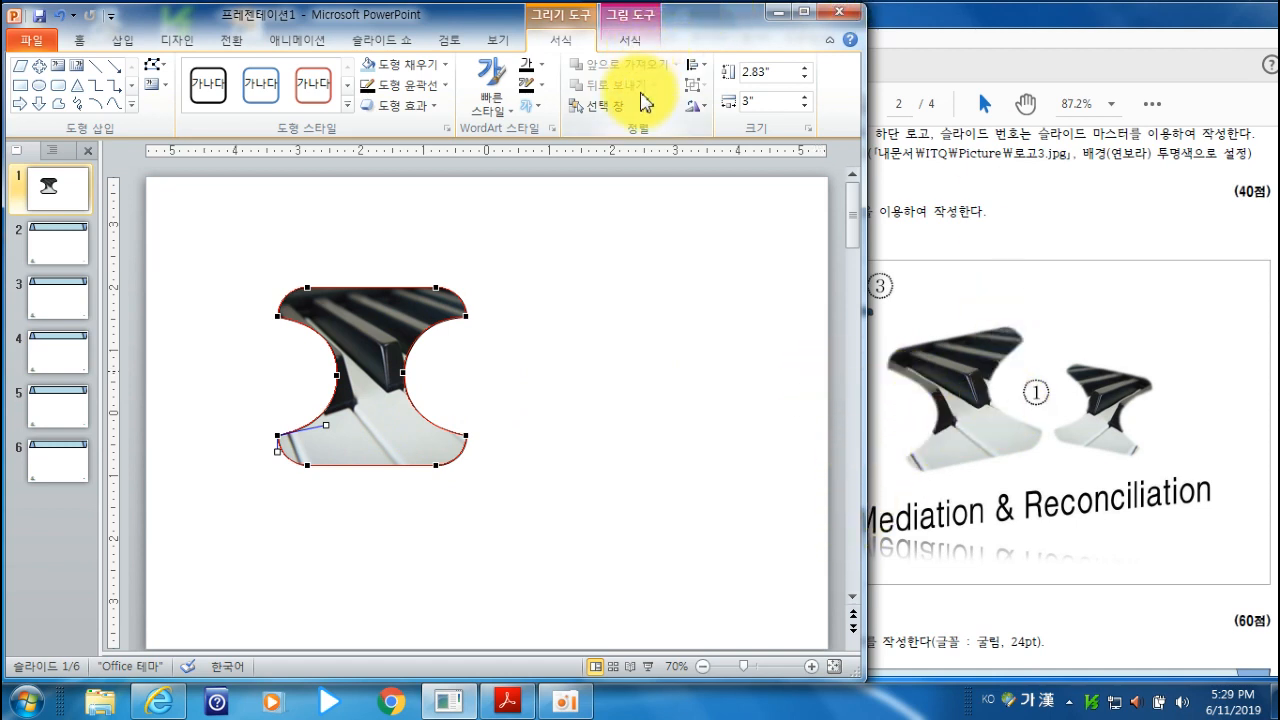
- Check the shape effect requirement in the exam PDF and apply 5-point soft edges to the point-edited shape
{"action": "left_click", "coordinate": [1014, 22]}
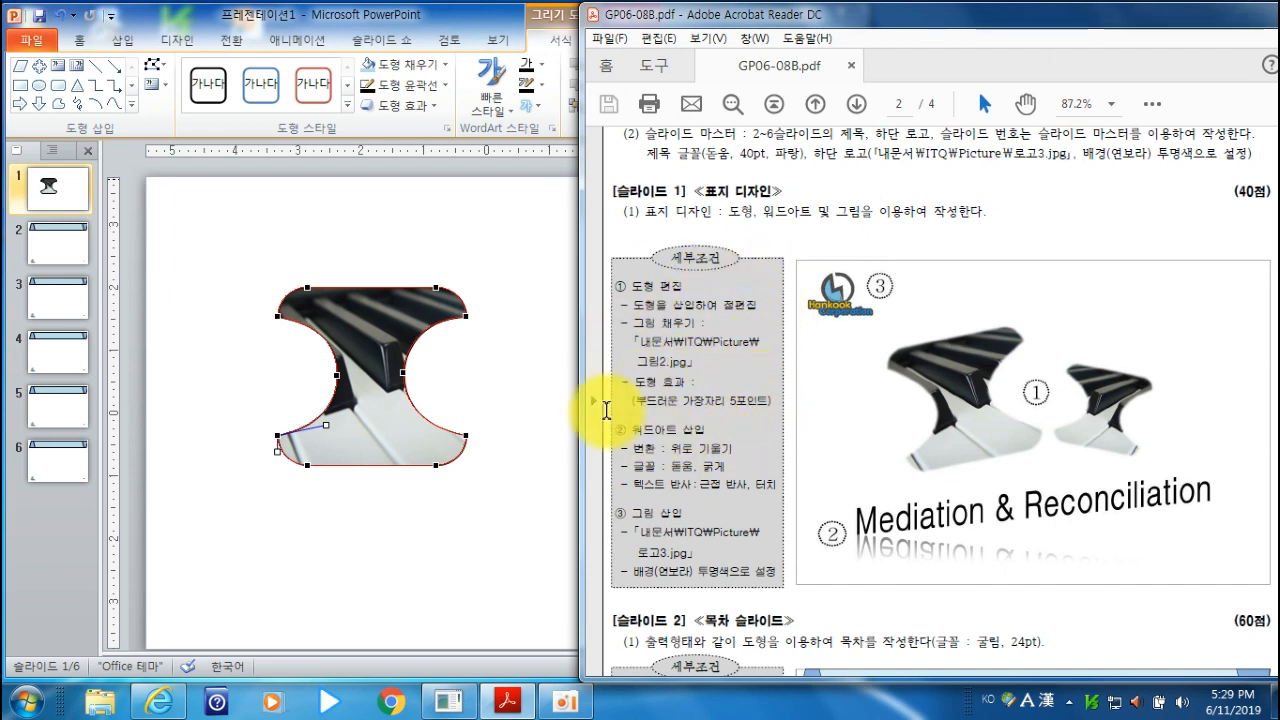
{"action": "left_click", "coordinate": [452, 24]}
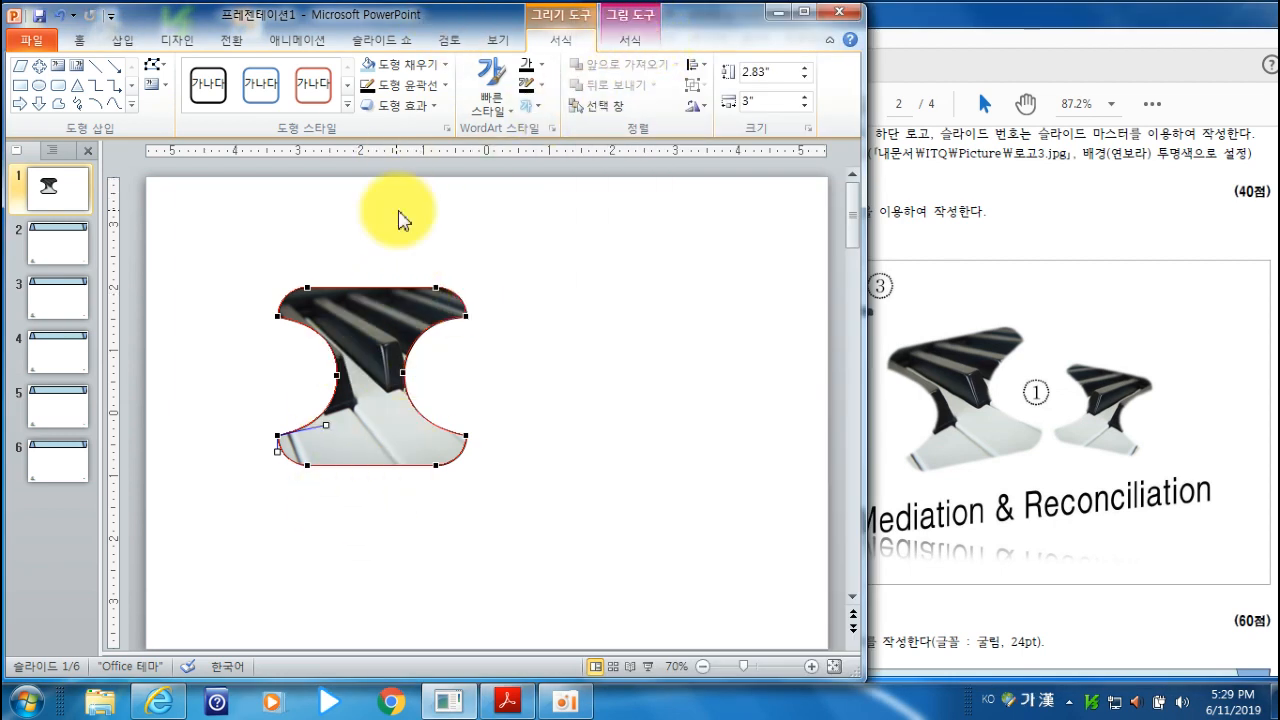
{"action": "left_click", "coordinate": [424, 108]}
{"action": "mouse_move", "coordinate": [449, 307]}
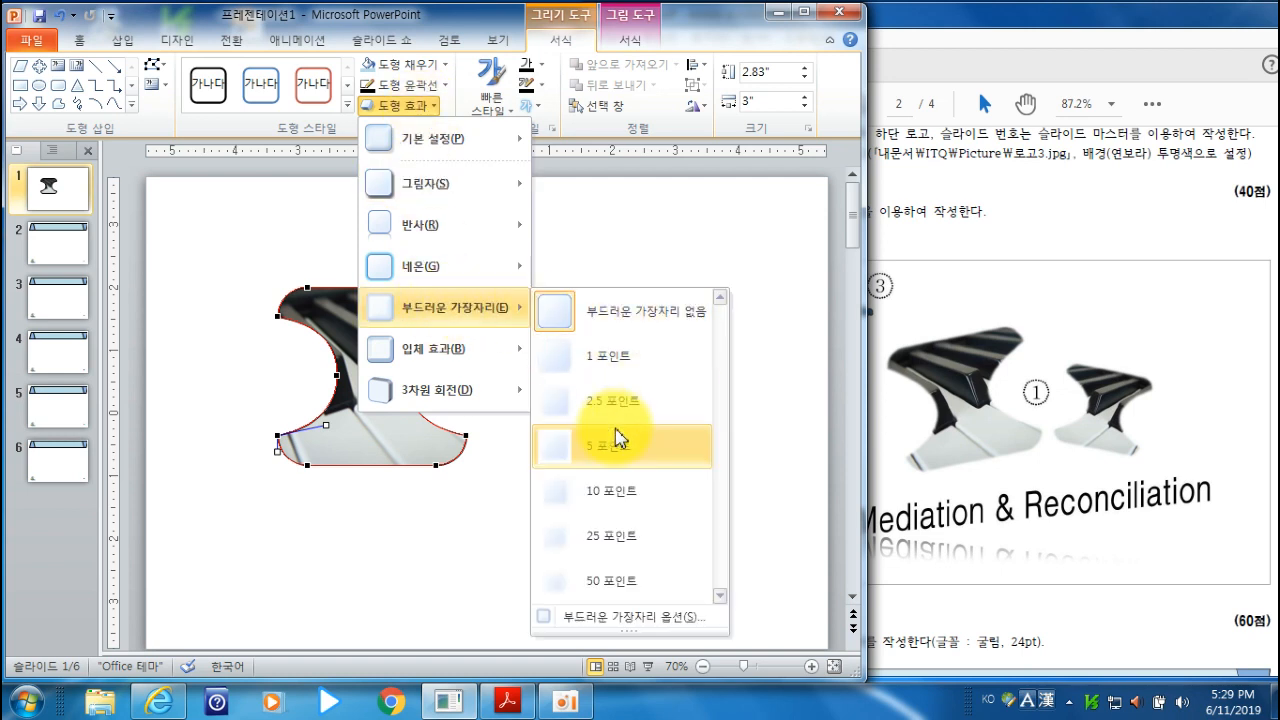
{"action": "left_click", "coordinate": [613, 463]}
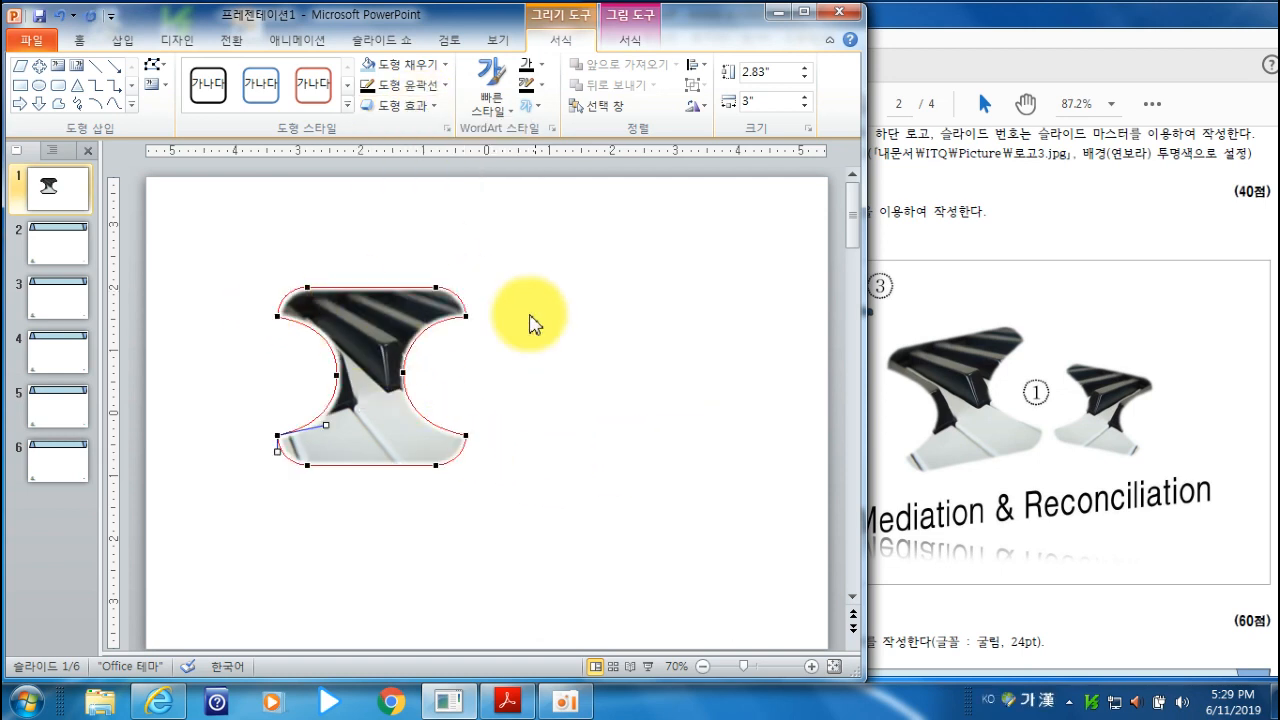
{"action": "left_click", "coordinate": [550, 362]}
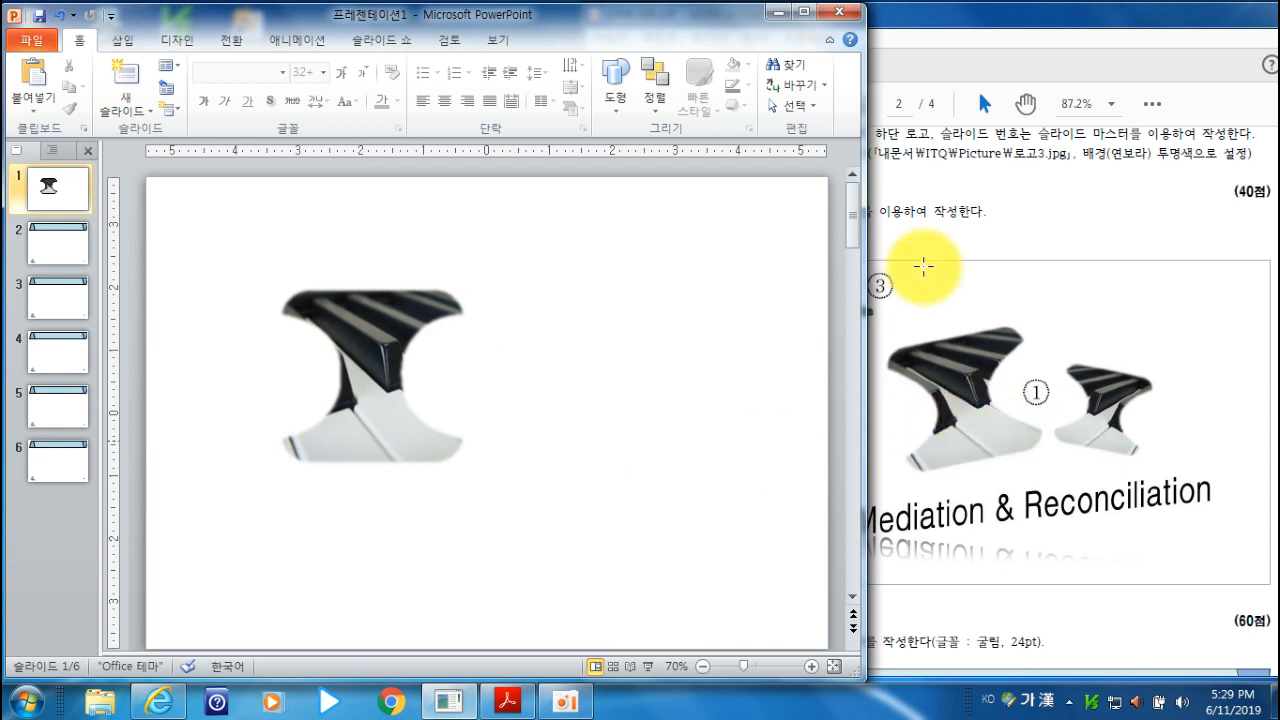
- Rotate the point-edited shape slightly counterclockwise to match the tilt in the exam sample
{"action": "double_click", "coordinate": [378, 318]}
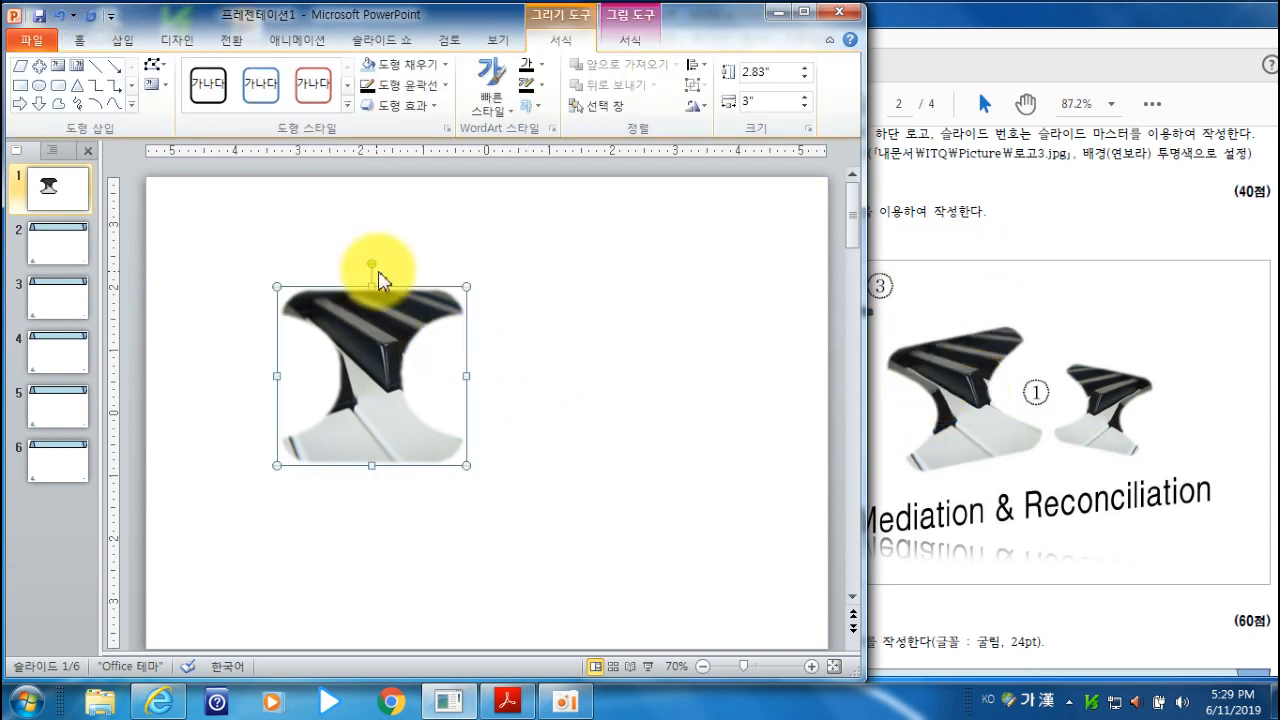
{"action": "left_click_drag", "start_coordinate": [373, 262], "coordinate": [341, 258]}
{"action": "left_click", "coordinate": [618, 380]}
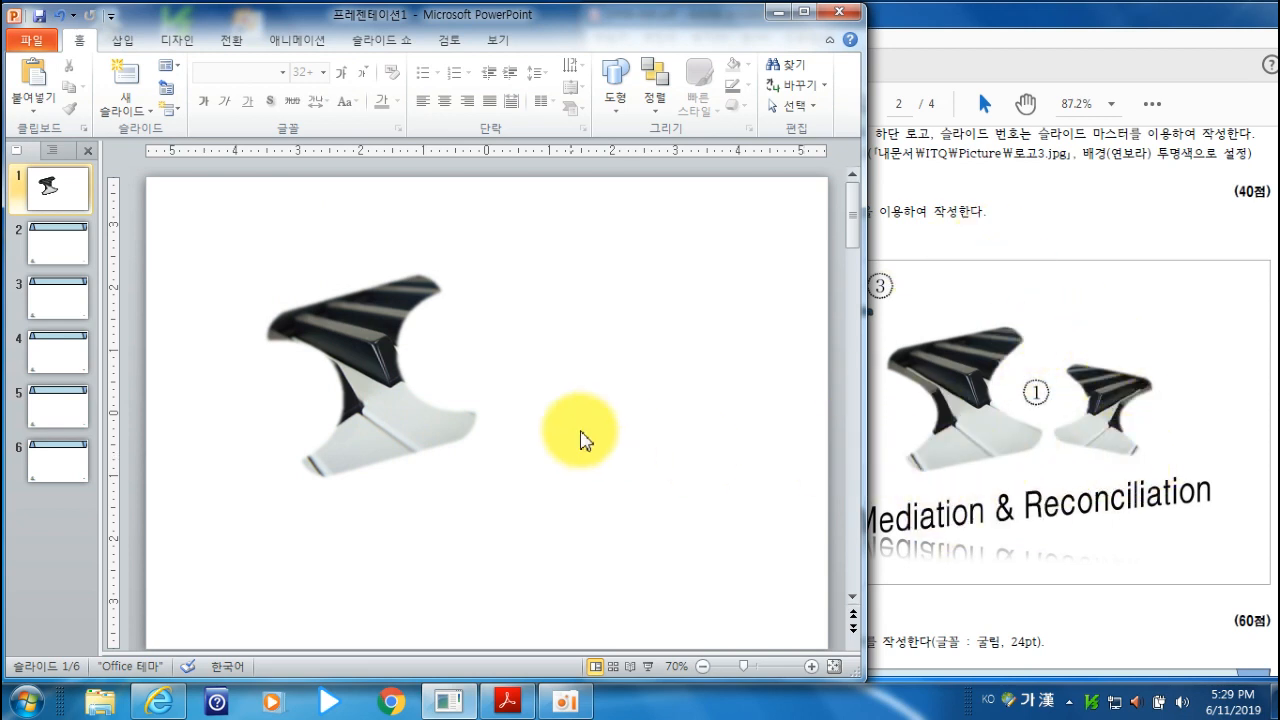
- Duplicate the tilted shape to the right of the original and flip the copy horizontally
{"action": "left_click", "coordinate": [379, 381]}
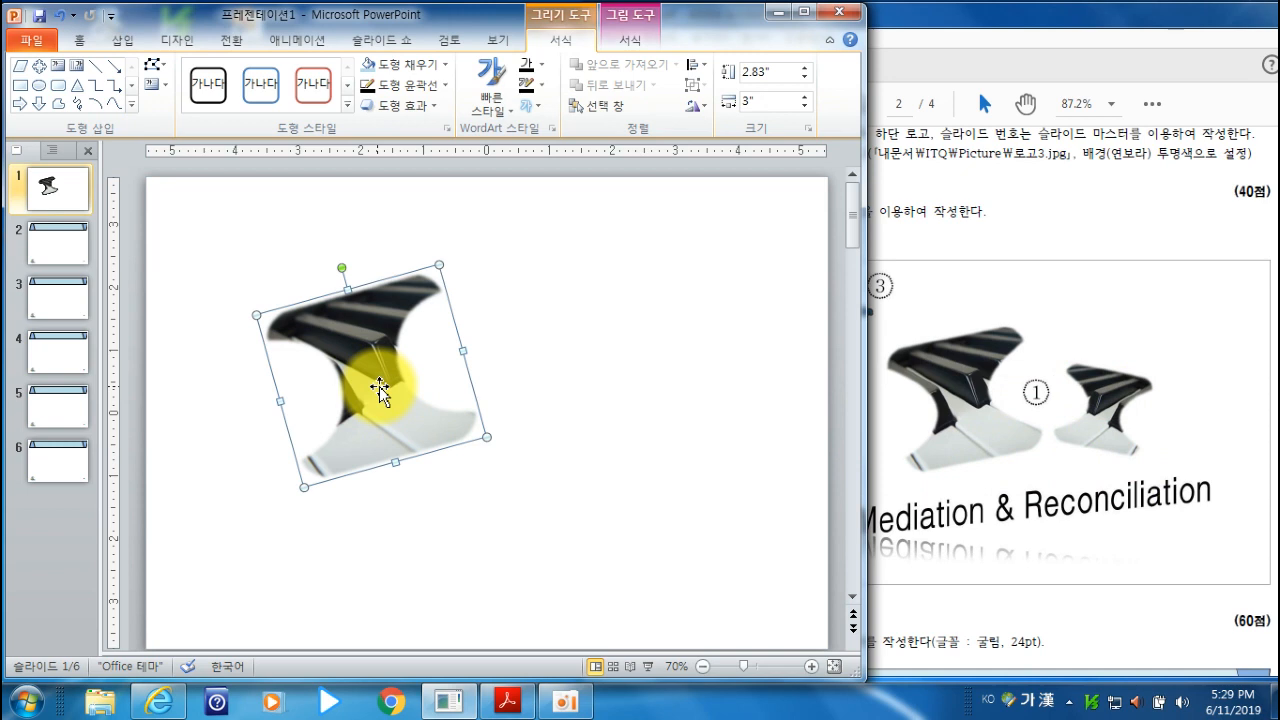
{"action": "left_click_drag", "start_coordinate": [384, 396], "coordinate": [598, 393]}
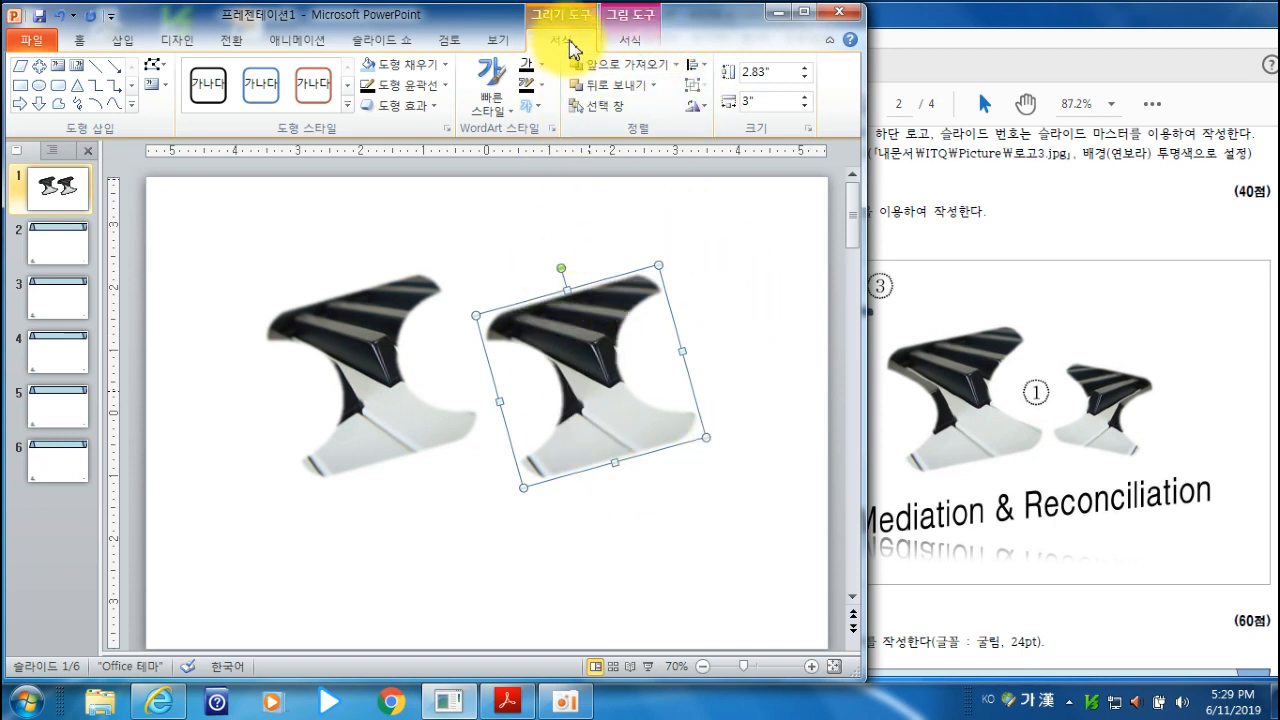
{"action": "left_click", "coordinate": [697, 106]}
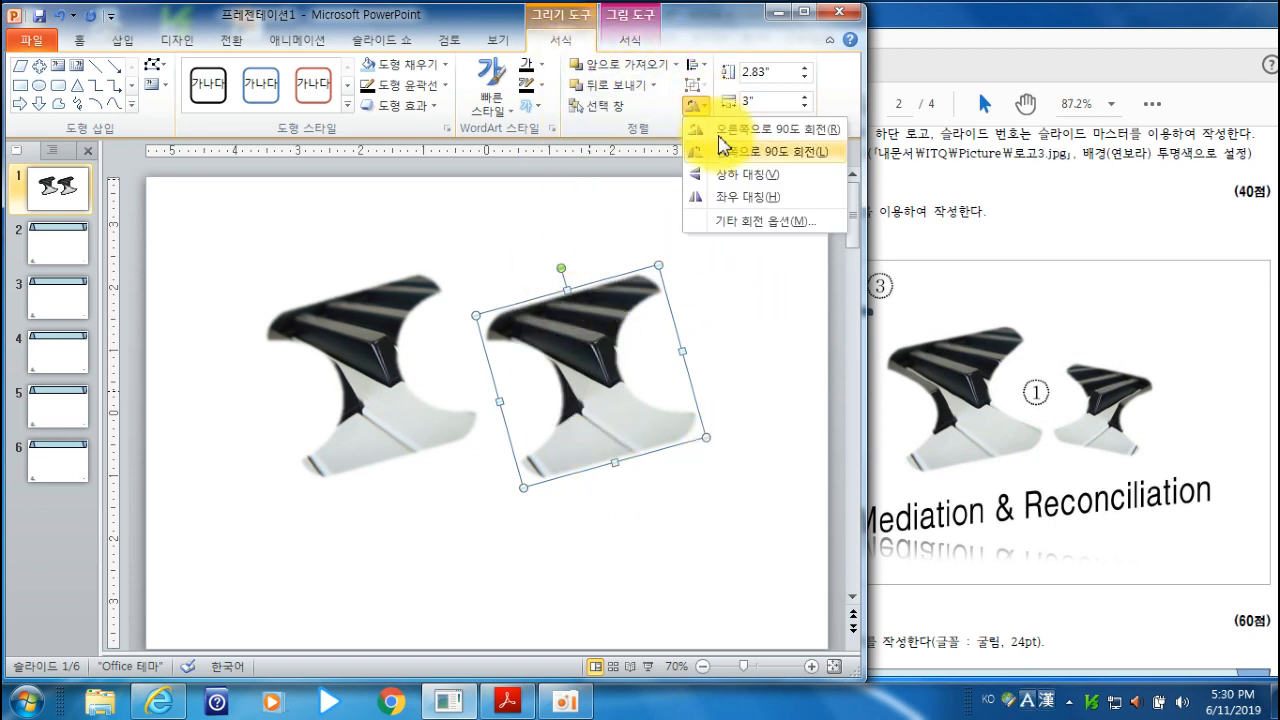
{"action": "left_click", "coordinate": [739, 205]}
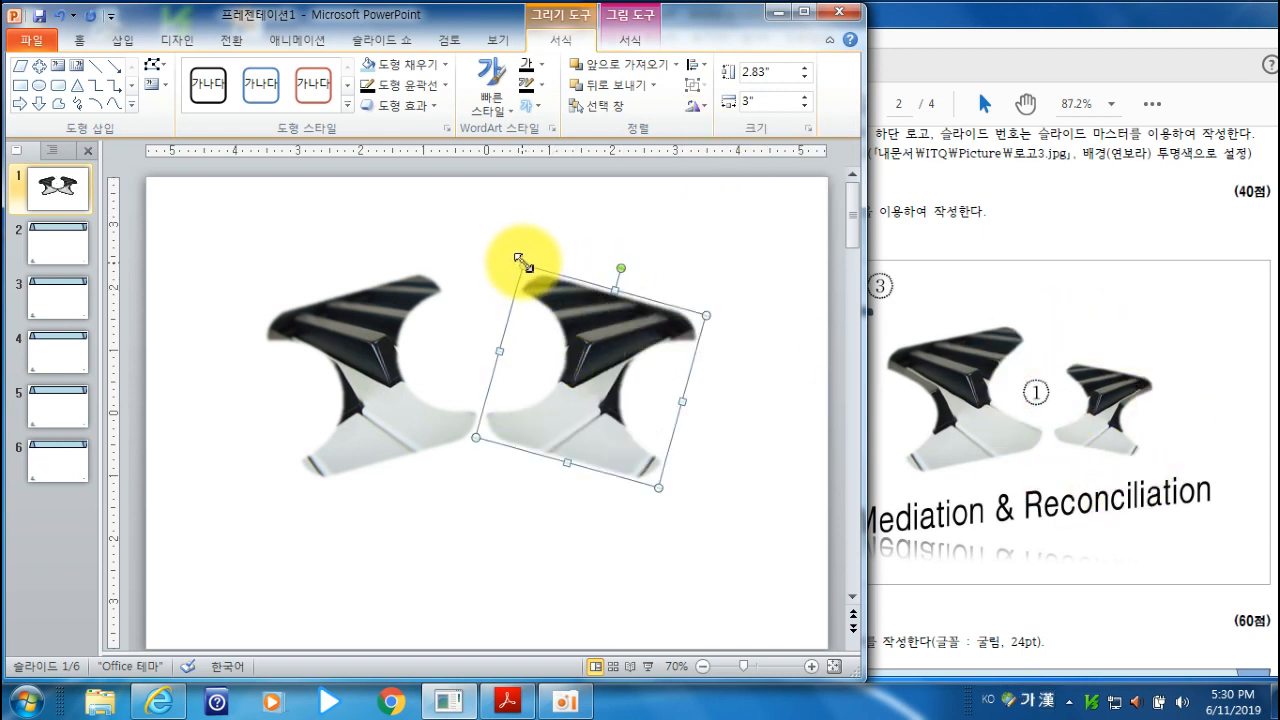
- Shrink the mirrored copy well below the original's size and move it close beside the original
{"action": "left_click_drag", "start_coordinate": [519, 260], "coordinate": [526, 314]}
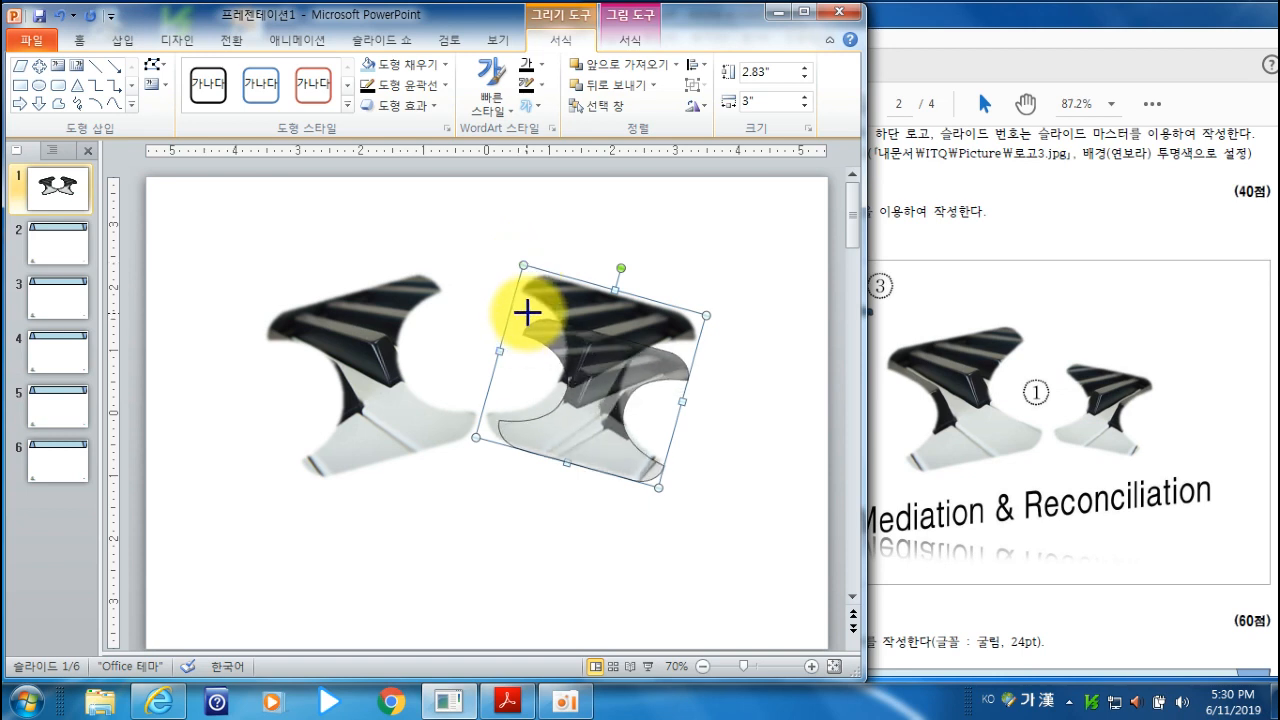
{"action": "left_click_drag", "start_coordinate": [527, 313], "coordinate": [570, 355]}
{"action": "left_click_drag", "start_coordinate": [611, 441], "coordinate": [564, 418]}
- Move the large shape closer to the small one and nudge both shapes slightly to the right
{"action": "left_click", "coordinate": [421, 439]}
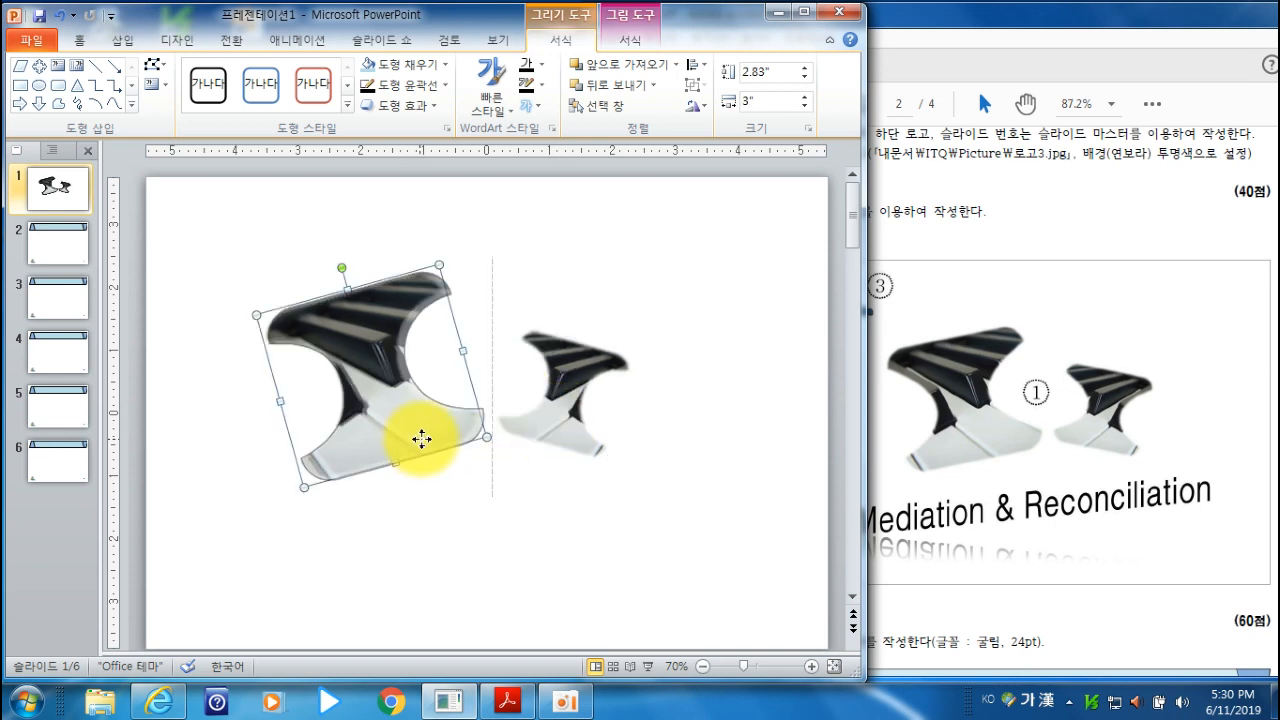
{"action": "left_click_drag", "start_coordinate": [425, 439], "coordinate": [435, 439]}
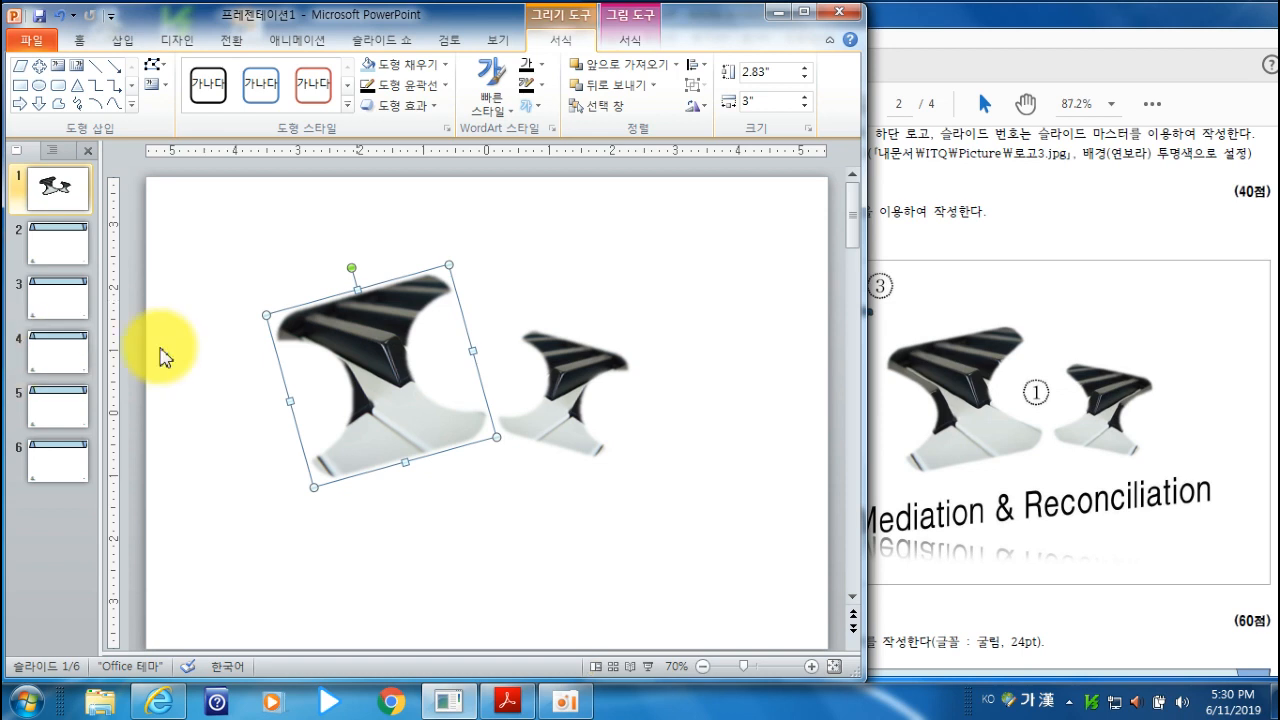
{"action": "key", "text": "Right"}
{"action": "key", "text": "Right"}
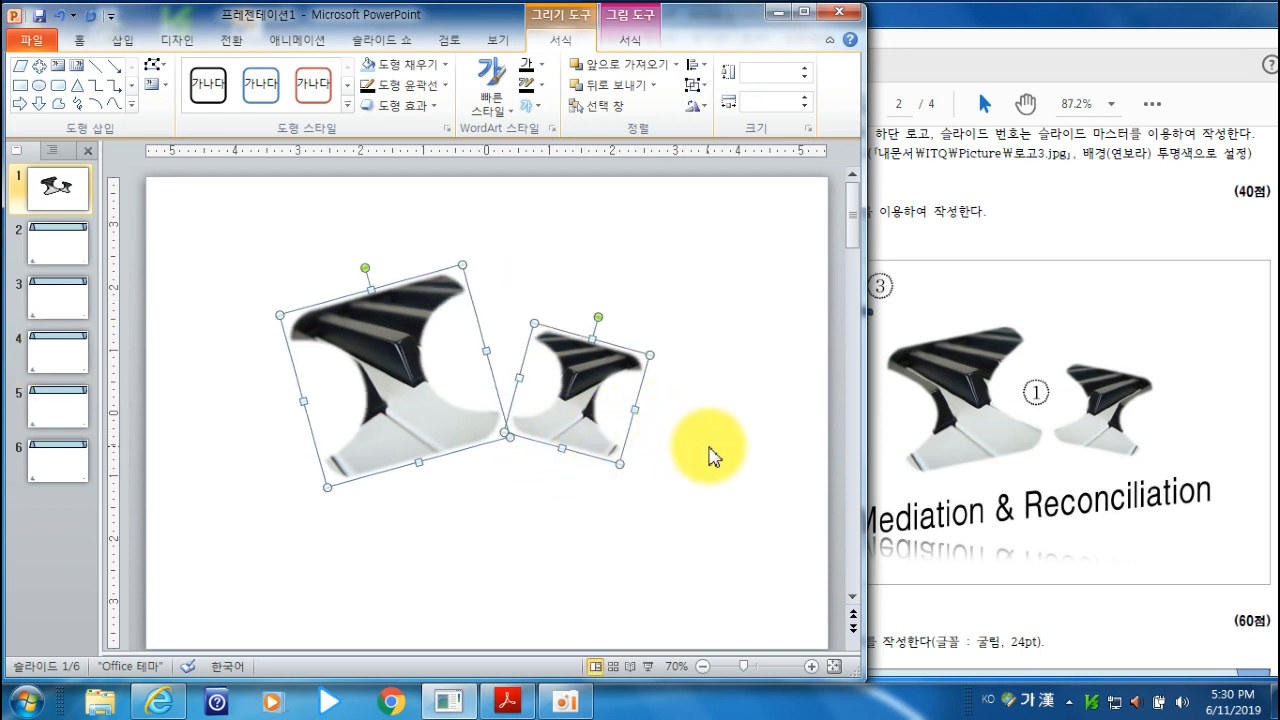
{"action": "left_click", "coordinate": [712, 452]}
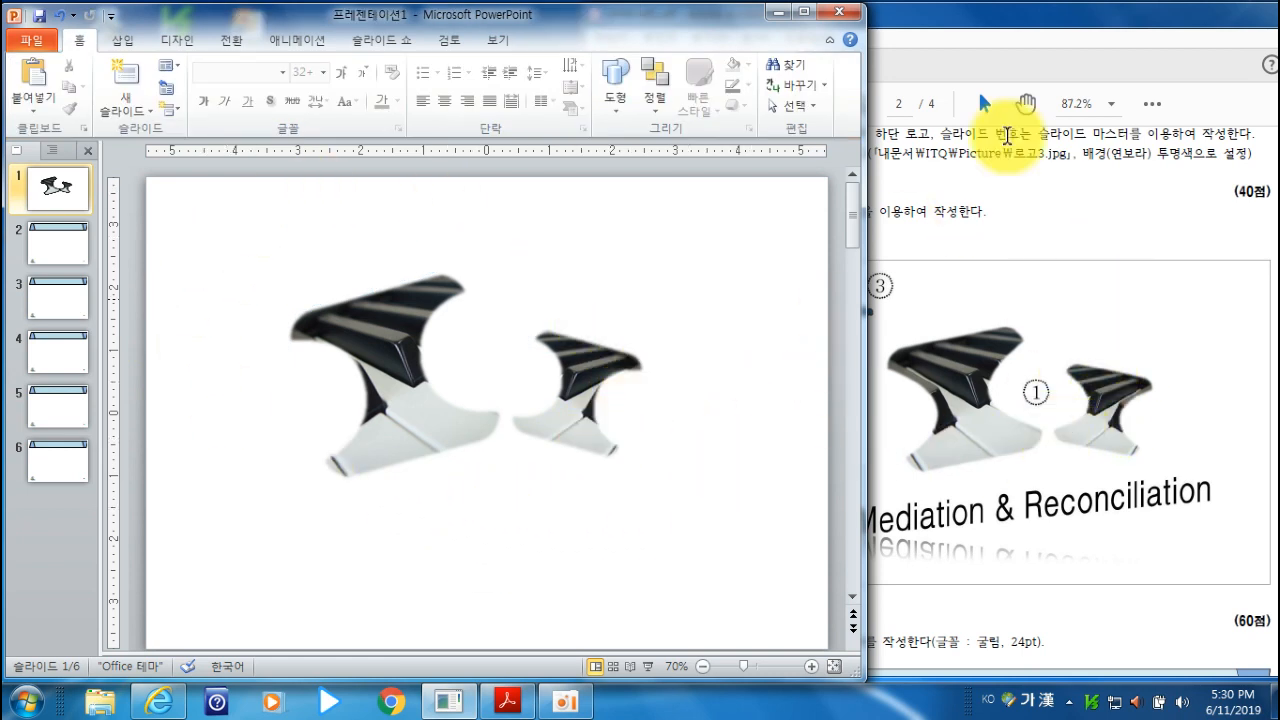
{"action": "left_click", "coordinate": [1015, 33]}
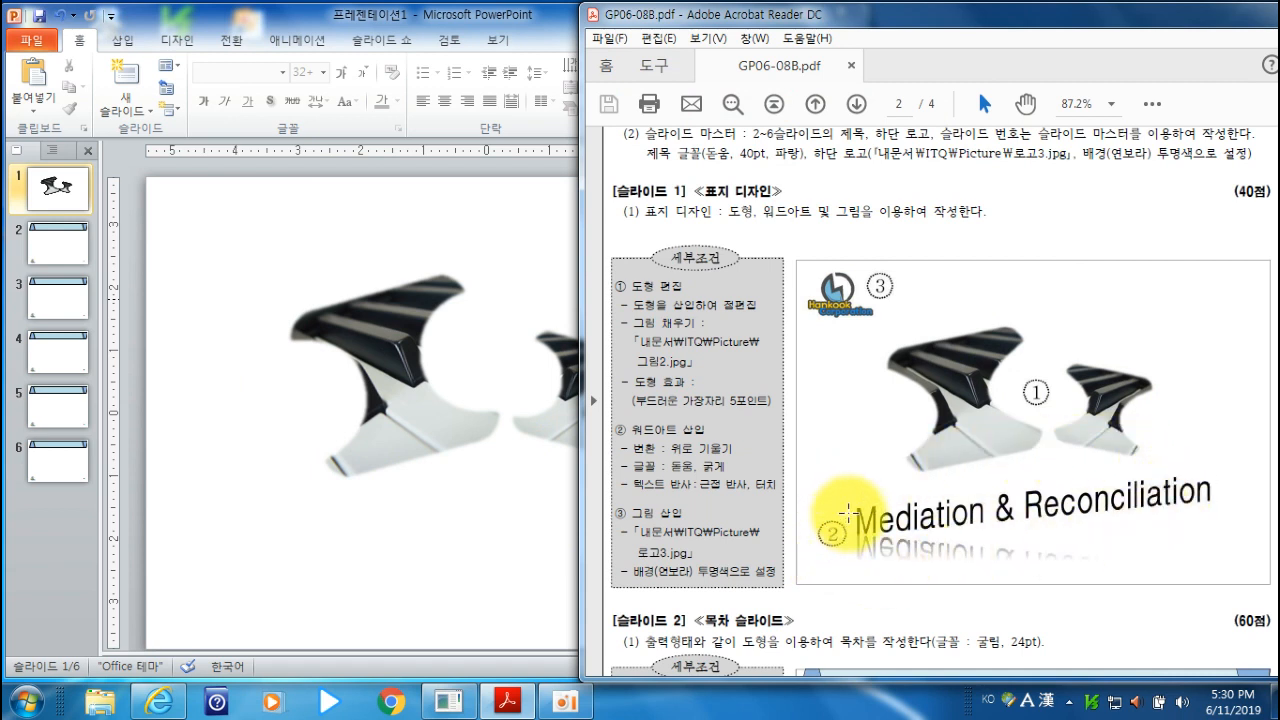
{"action": "left_click", "coordinate": [471, 14]}
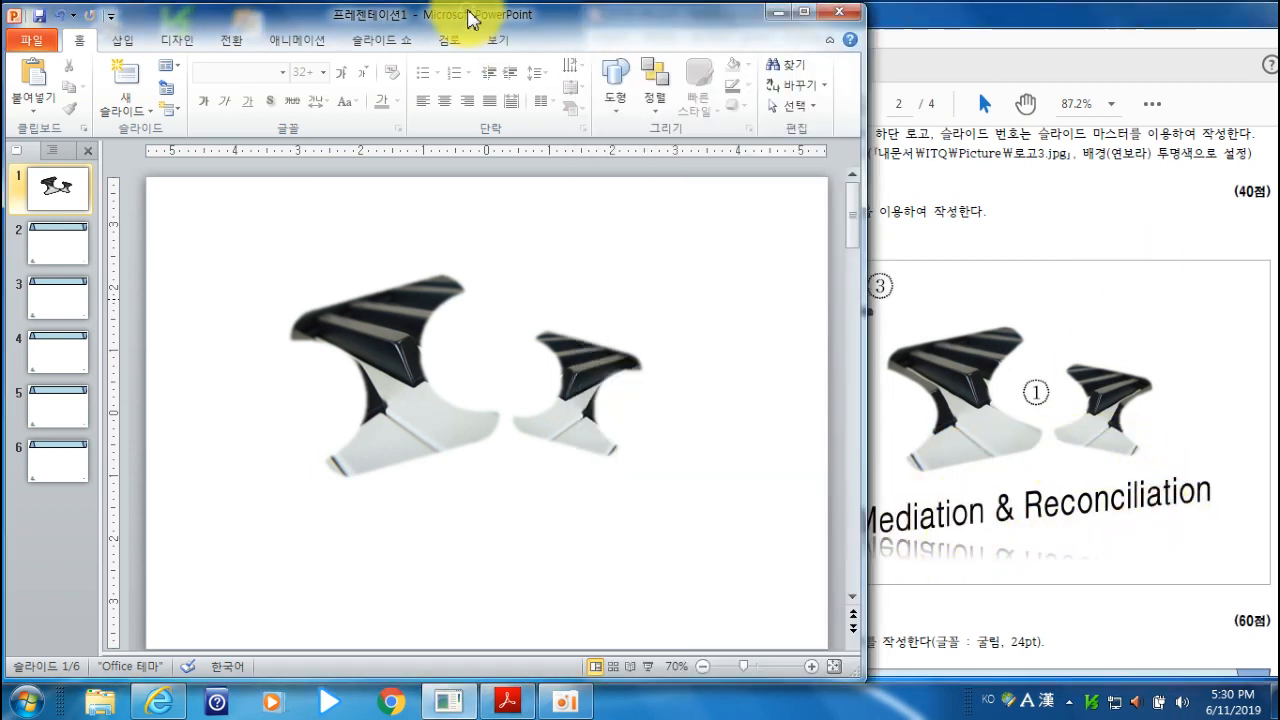
{"action": "left_click", "coordinate": [125, 41]}
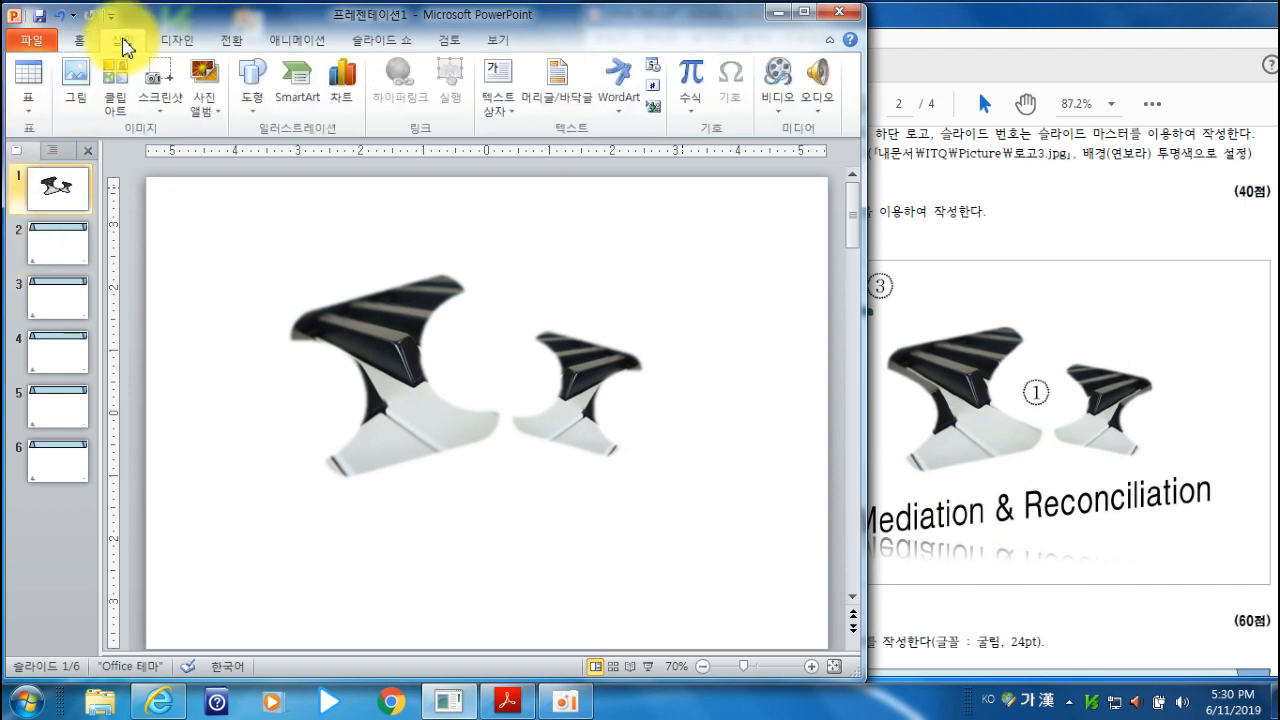
{"action": "left_click", "coordinate": [620, 90]}
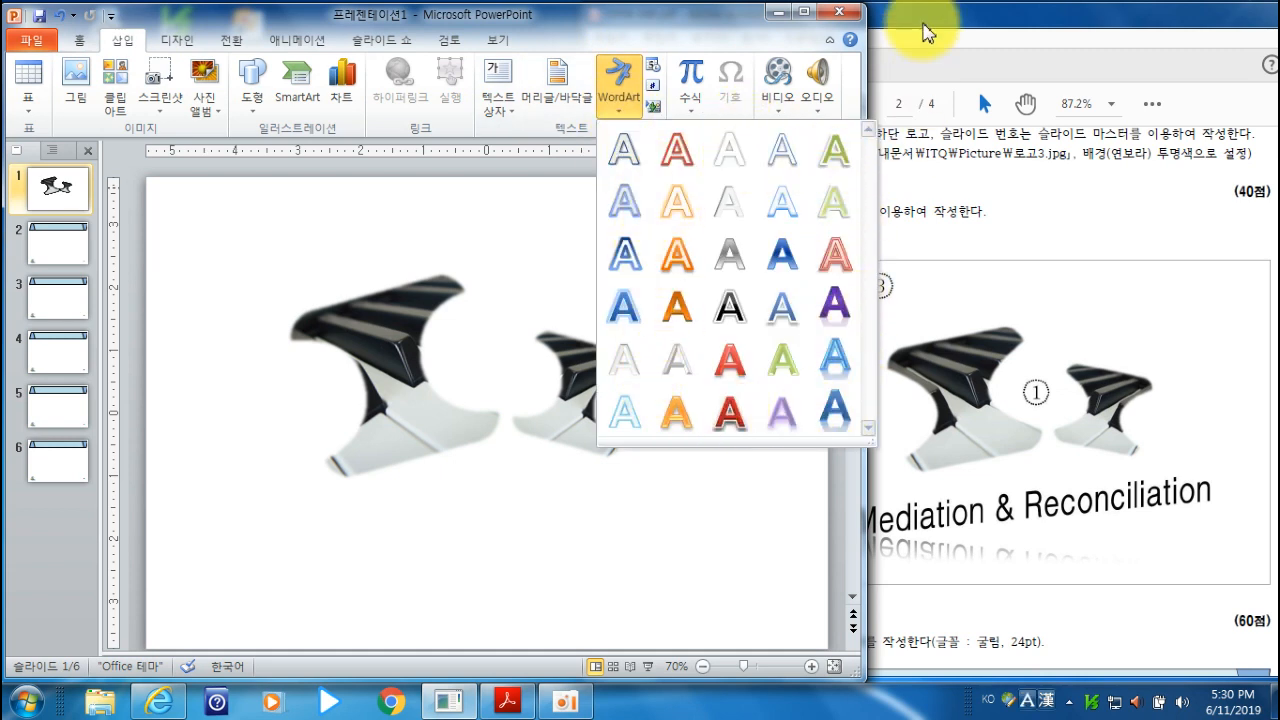
{"action": "left_click", "coordinate": [573, 28]}
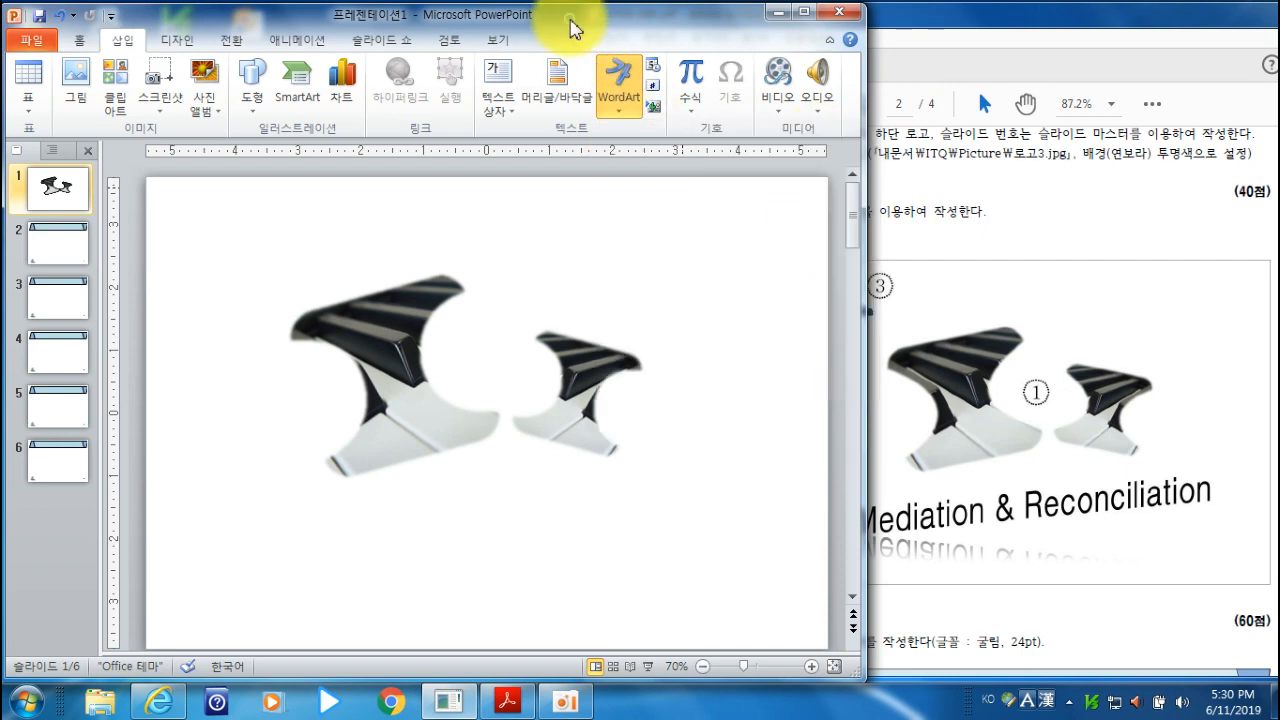
- Add a horizontal text box about 8.83 inches wide below the two shapes, containing "Mediation & Reconciliation"
{"action": "left_click", "coordinate": [500, 108]}
{"action": "left_click", "coordinate": [535, 134]}
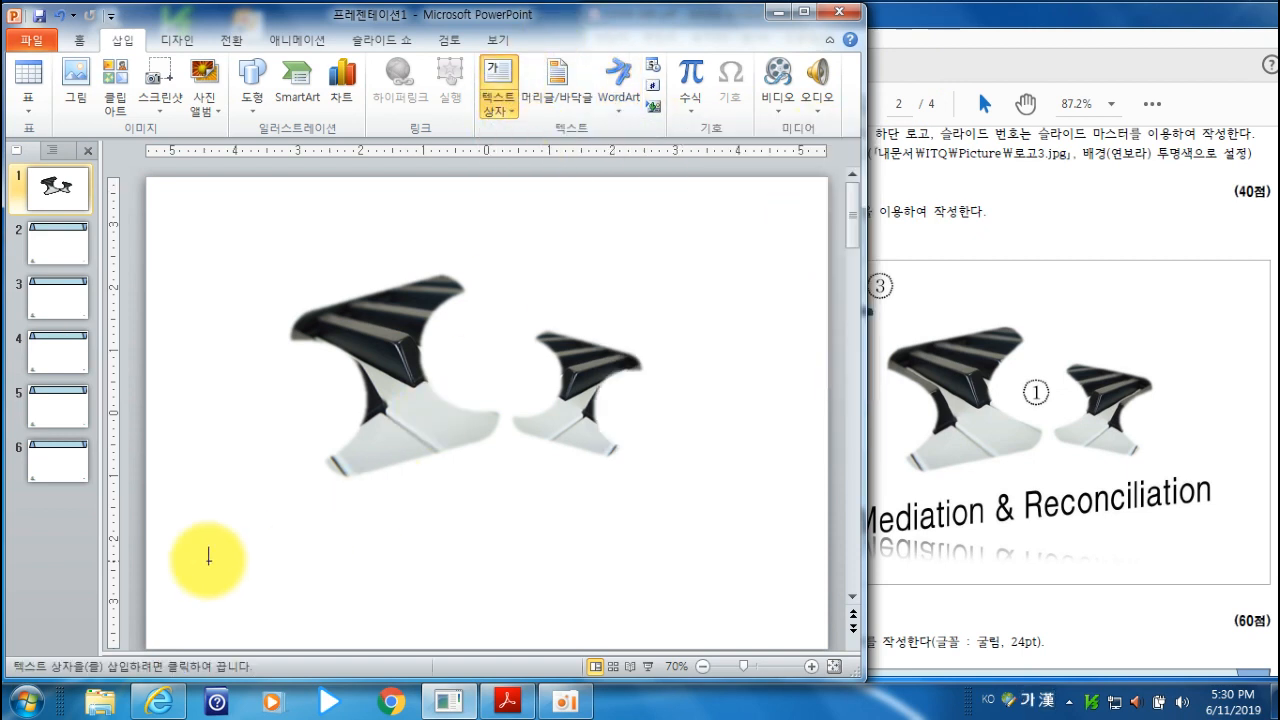
{"action": "left_click_drag", "start_coordinate": [198, 532], "coordinate": [755, 598]}
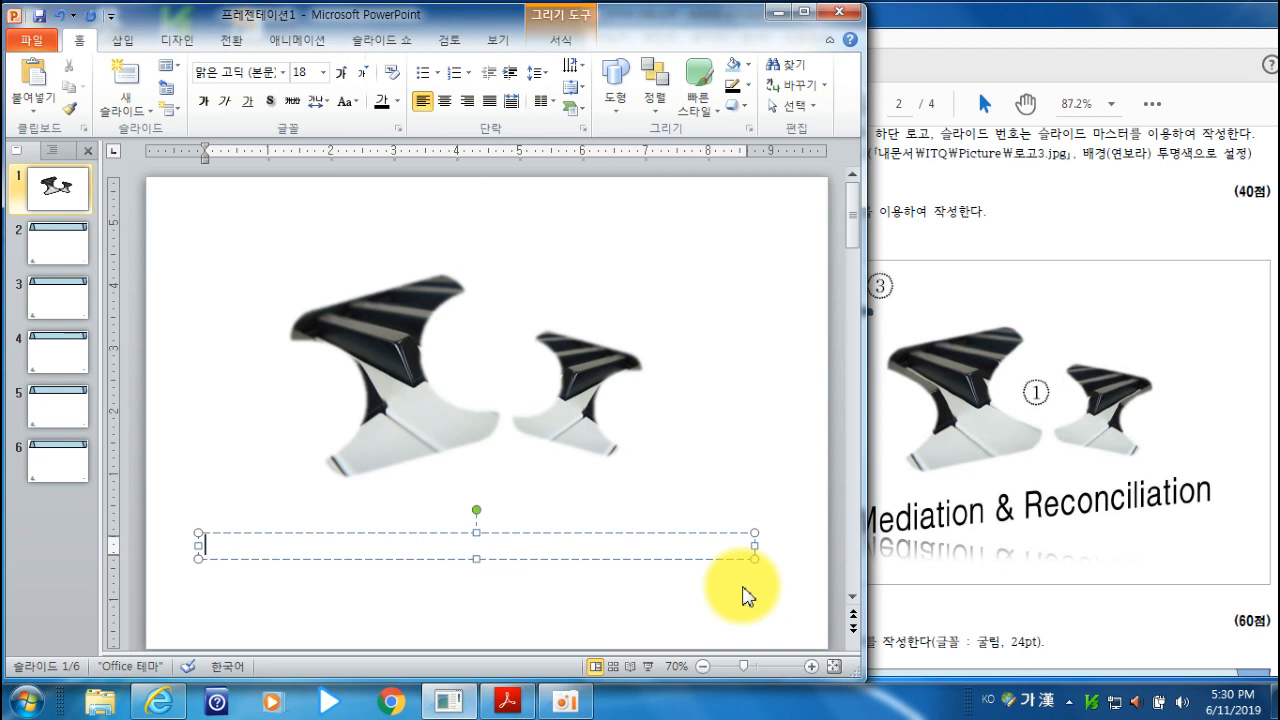
{"action": "type", "text": "Mediation & Reconciliation"}
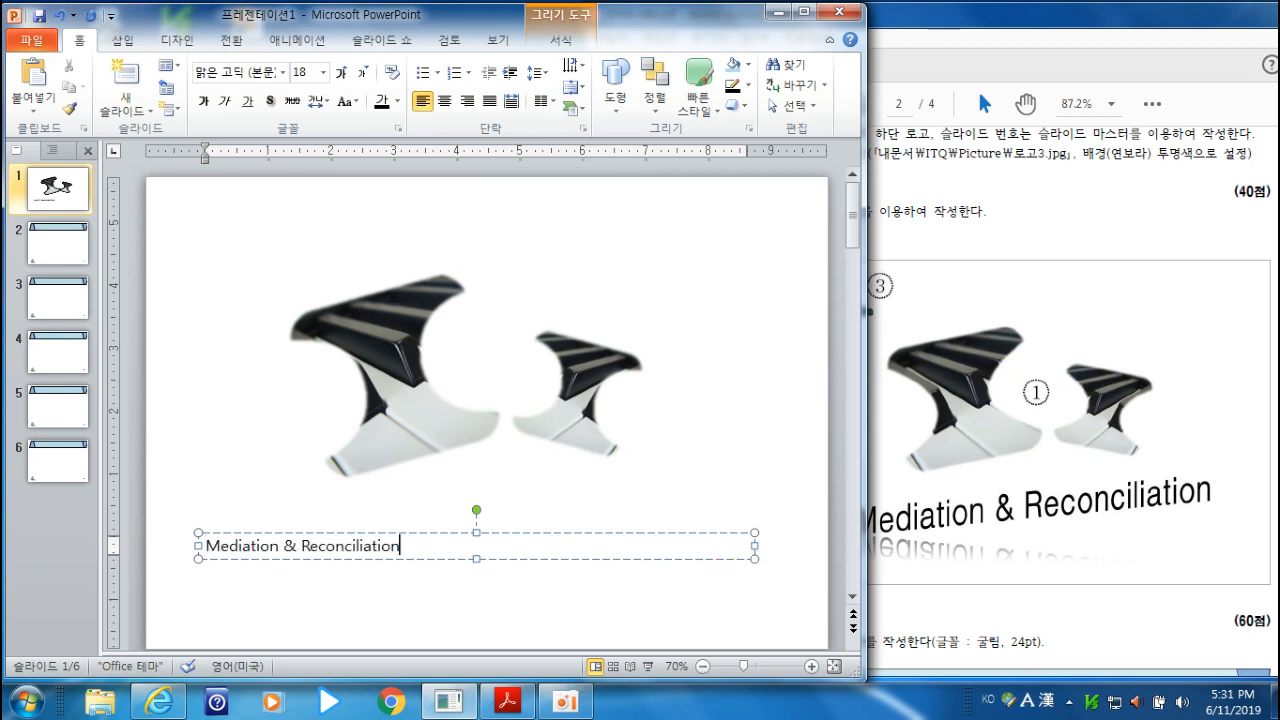
{"action": "left_click", "coordinate": [579, 559]}
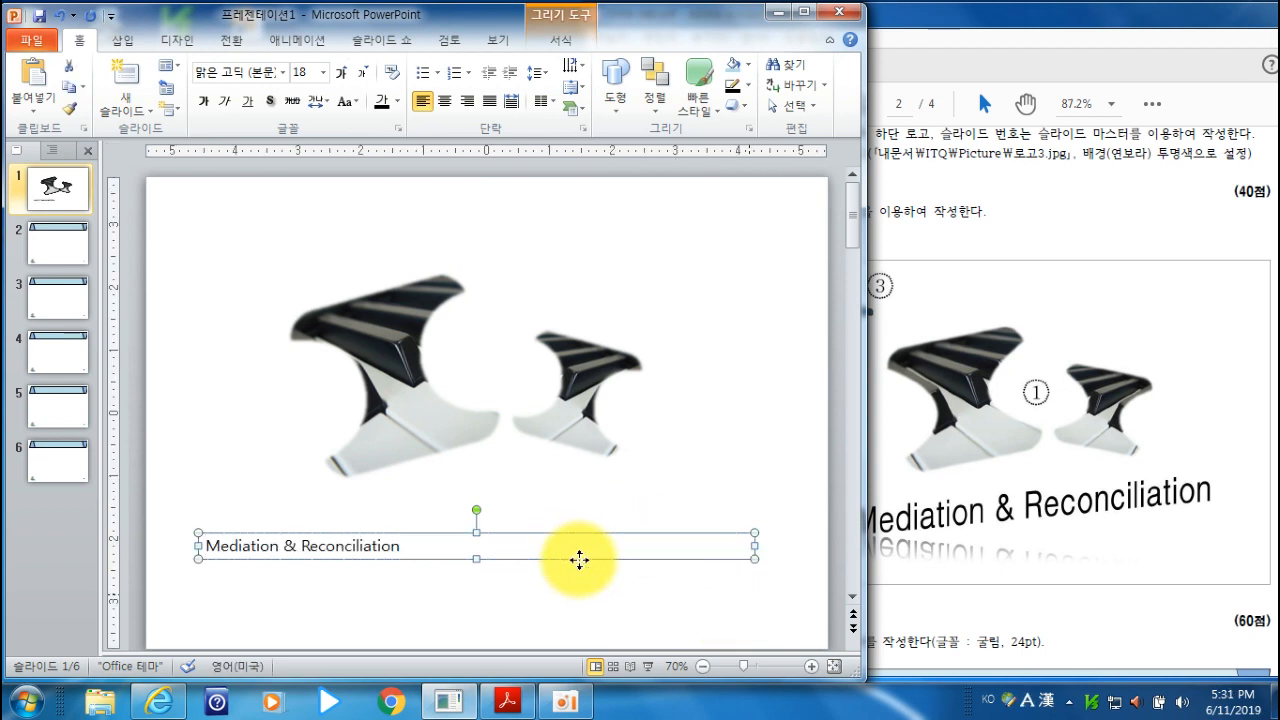
- Format the title text in bold 돋움, following the WordArt requirements in the exam PDF
{"action": "left_click", "coordinate": [936, 20]}
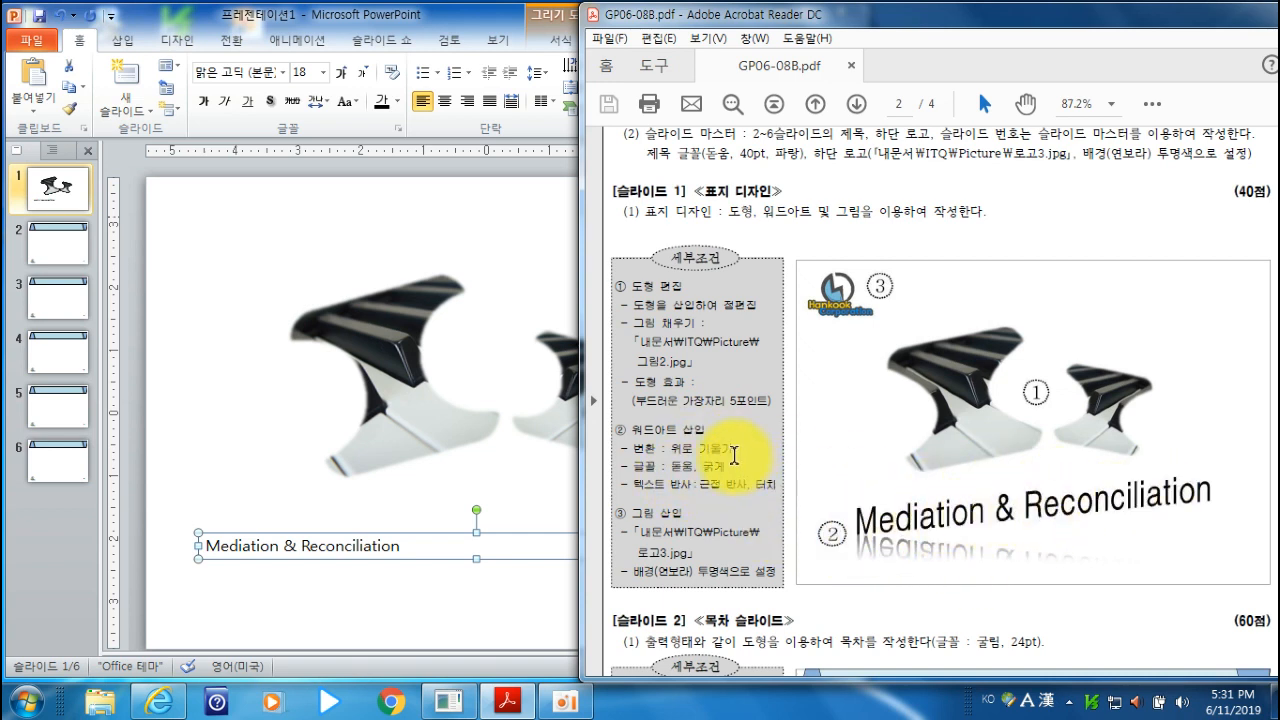
{"action": "left_click", "coordinate": [443, 12]}
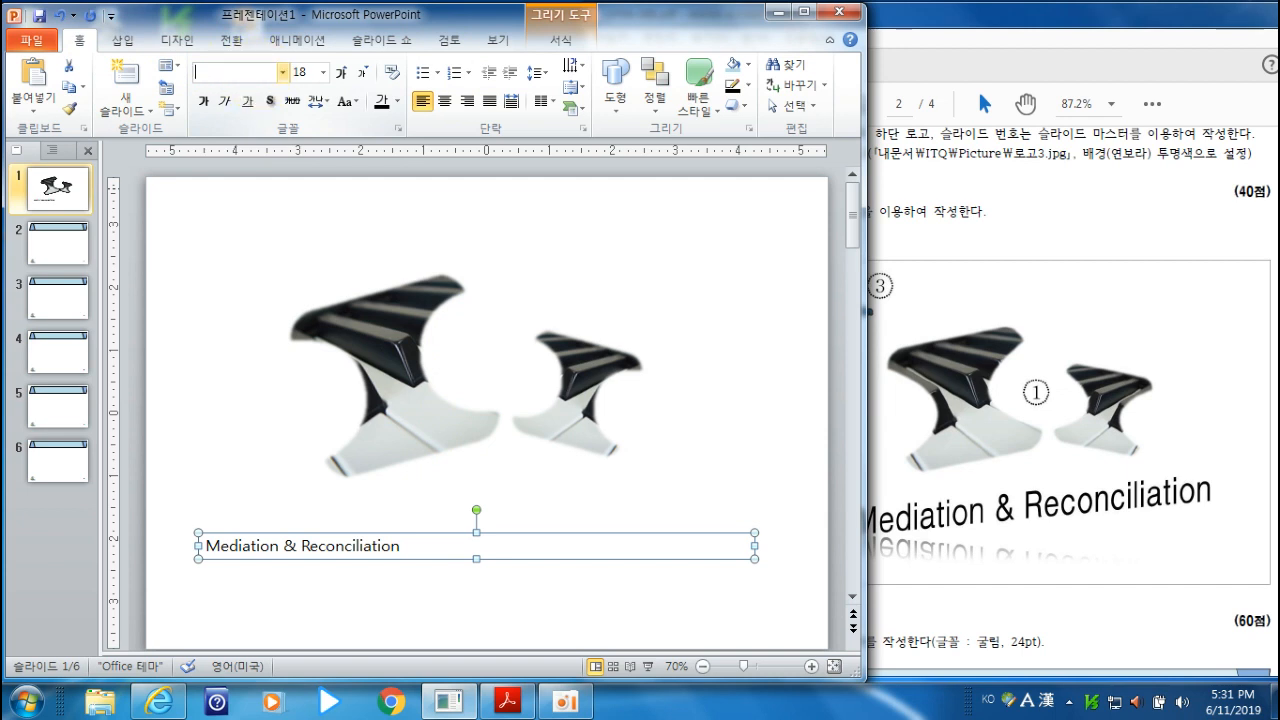
{"action": "key", "text": "Return"}
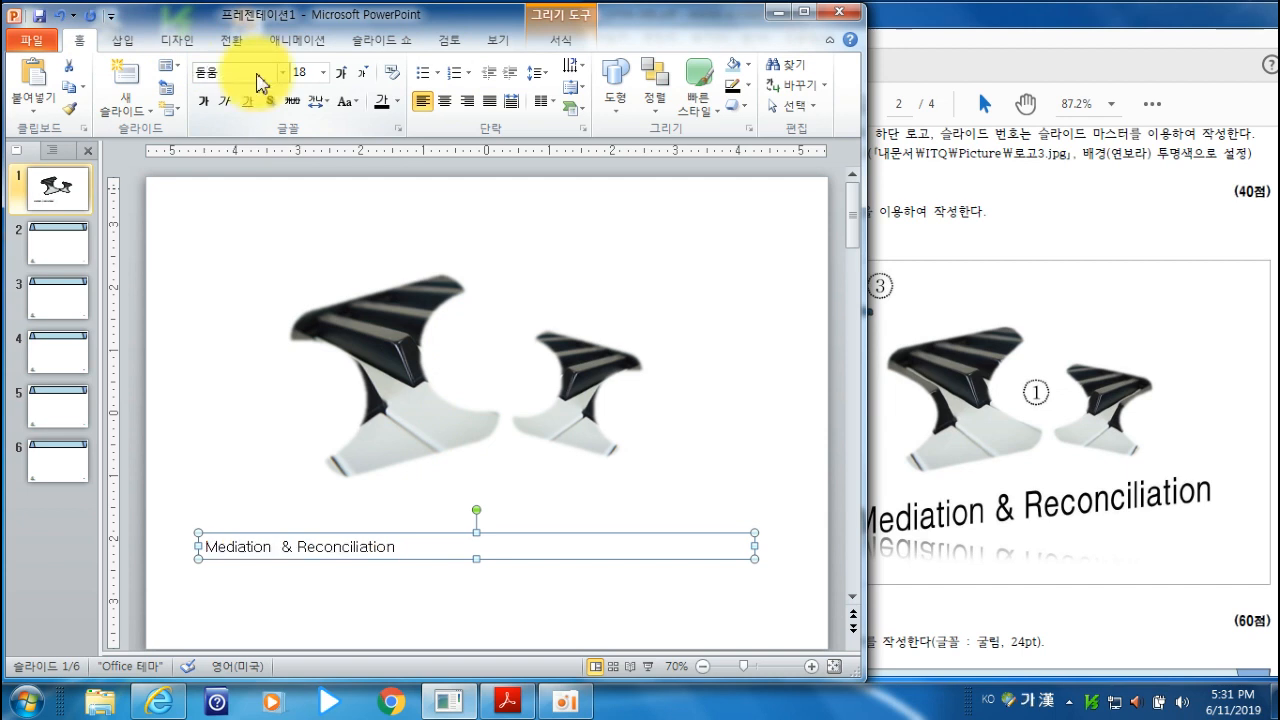
{"action": "left_click", "coordinate": [204, 104]}
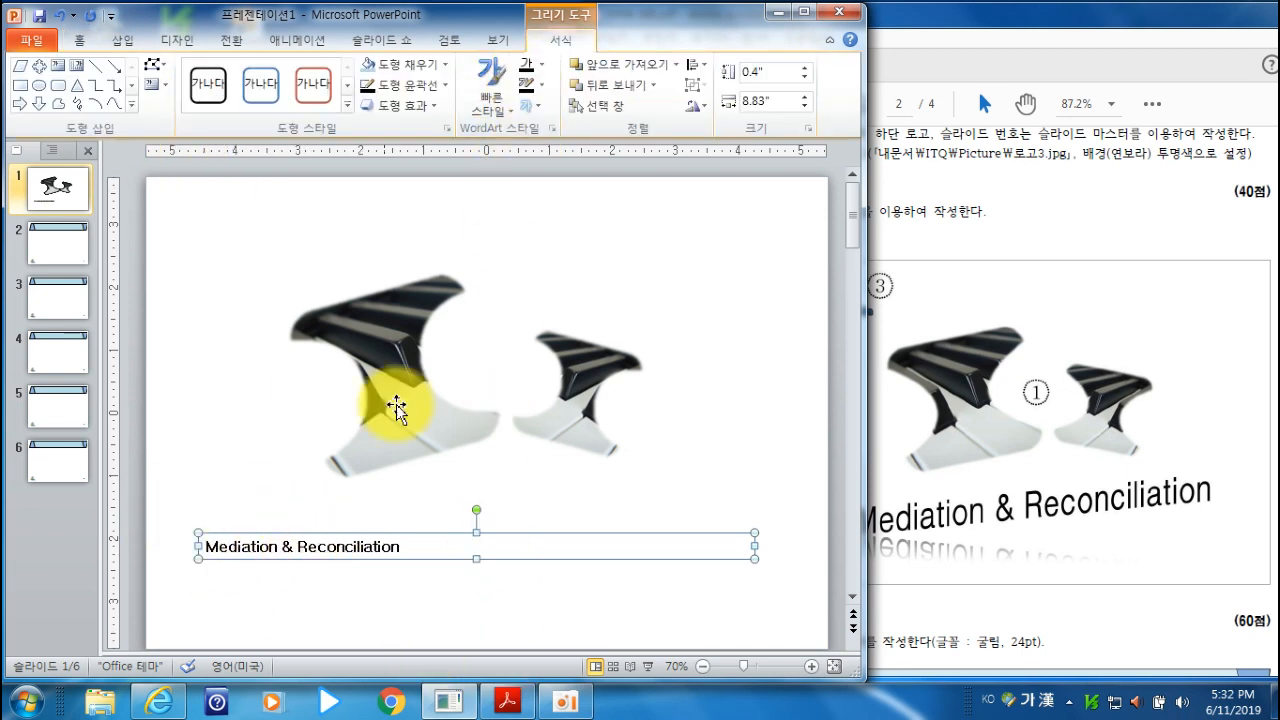
- Apply the 위로 기울기 text transform to the title and enlarge it to about 0.99 inches high just below the shapes
{"action": "left_click", "coordinate": [541, 108]}
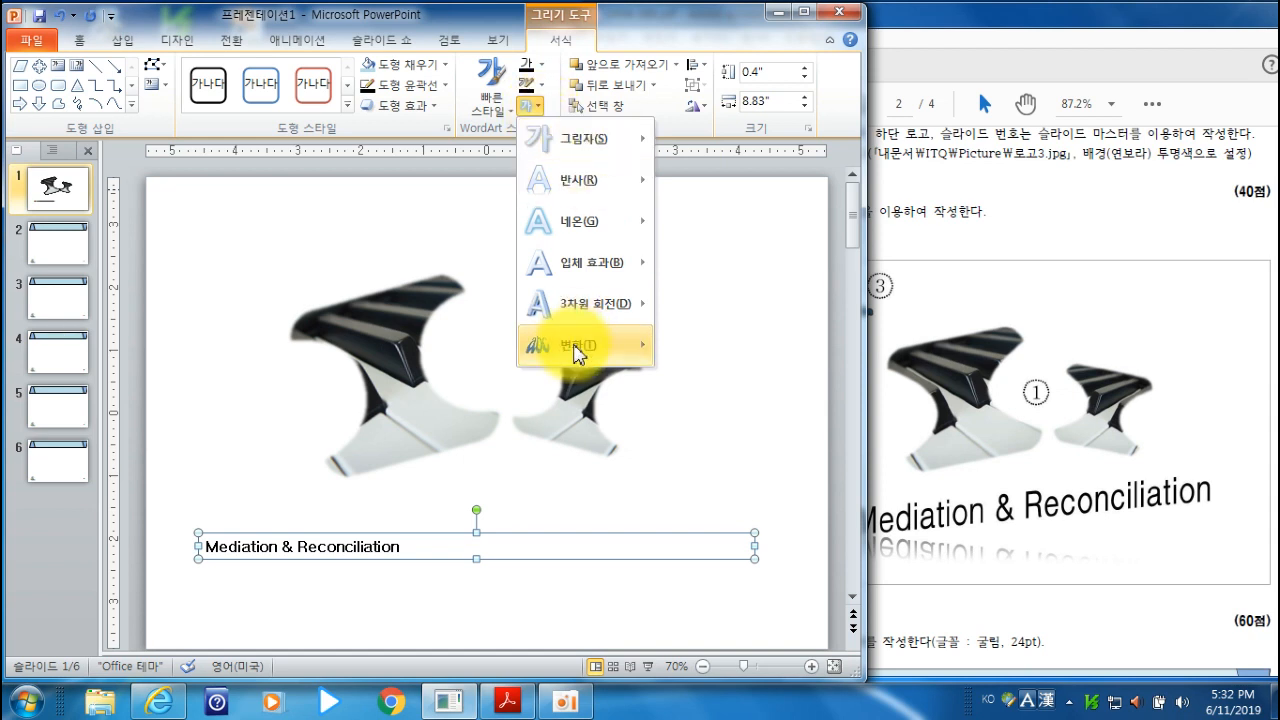
{"action": "mouse_move", "coordinate": [577, 355]}
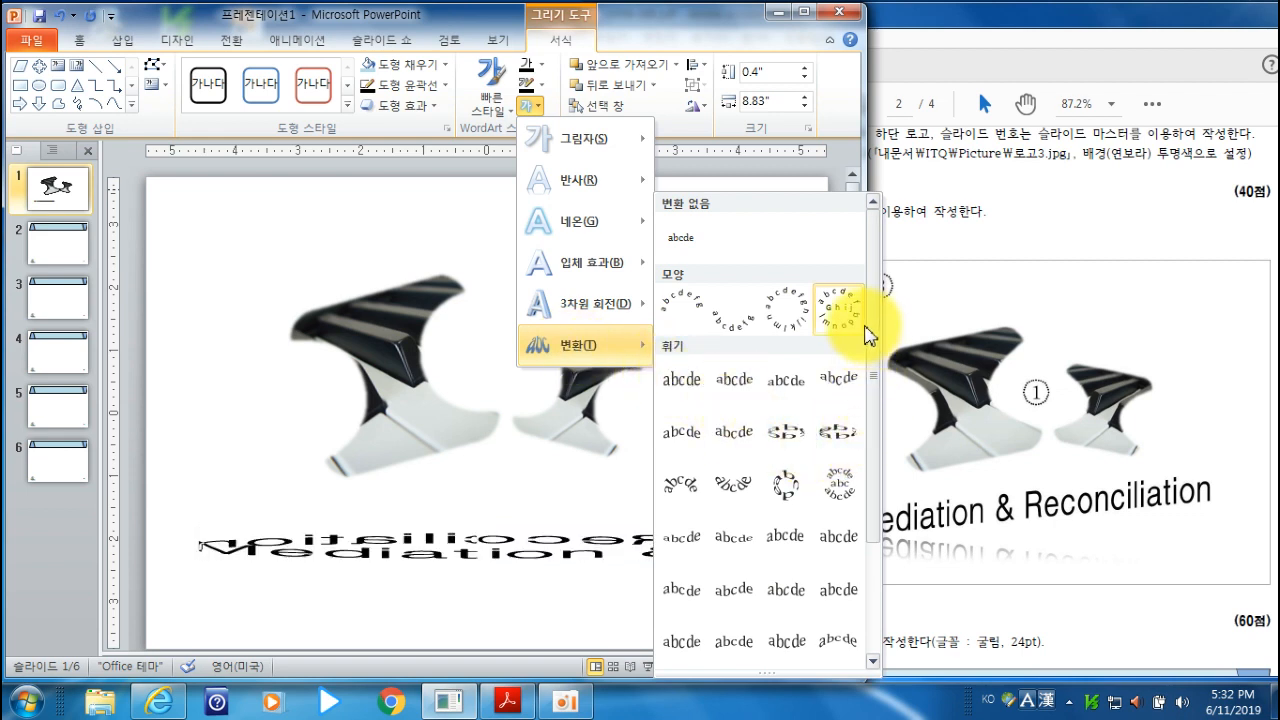
{"action": "scroll", "coordinate": [837, 420], "scroll_direction": "down", "scroll_amount": 3}
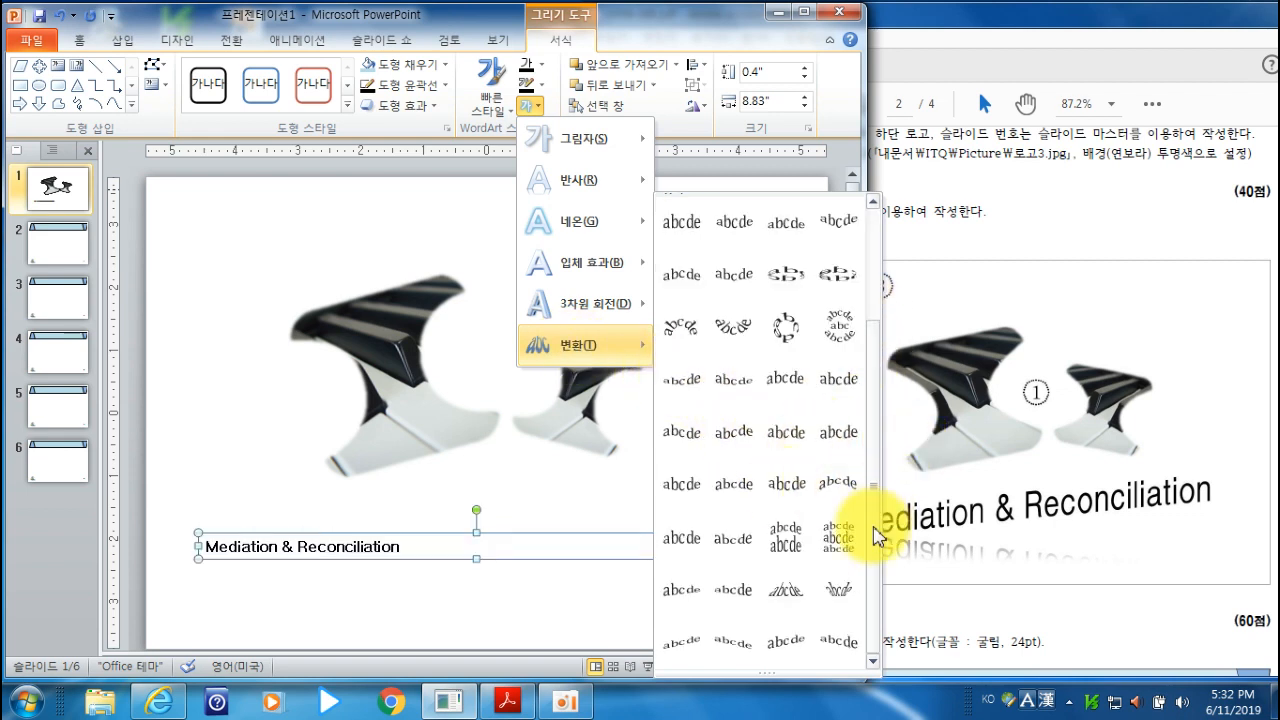
{"action": "left_click", "coordinate": [690, 648]}
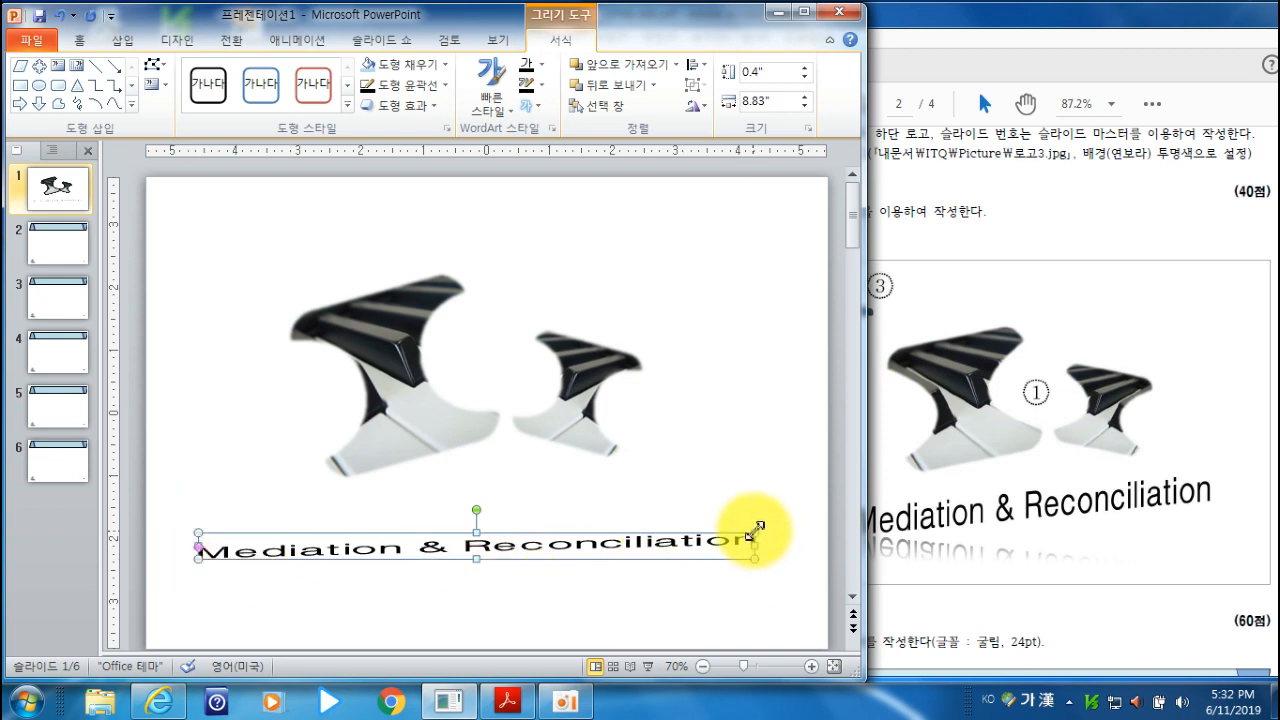
{"action": "left_click_drag", "start_coordinate": [753, 527], "coordinate": [751, 494]}
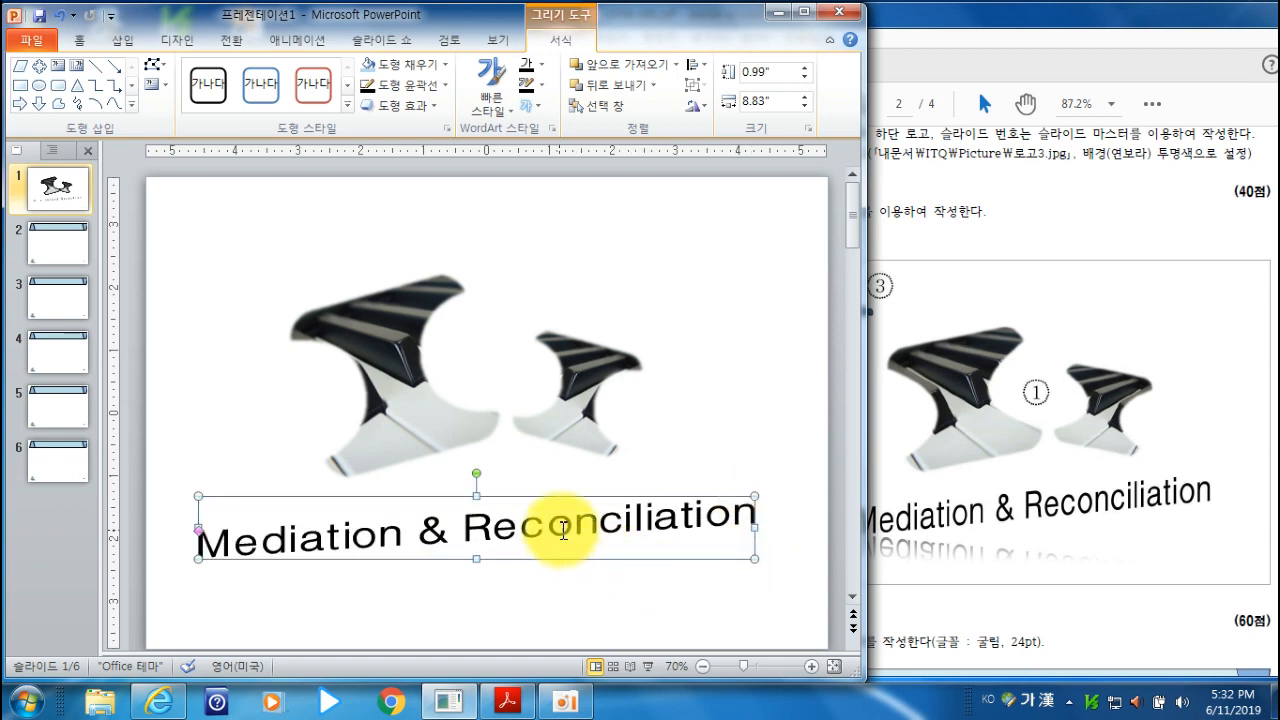
- Compare the title with the exam sample and fine-tune the transform's slant to match it
{"action": "left_click", "coordinate": [1086, 22]}
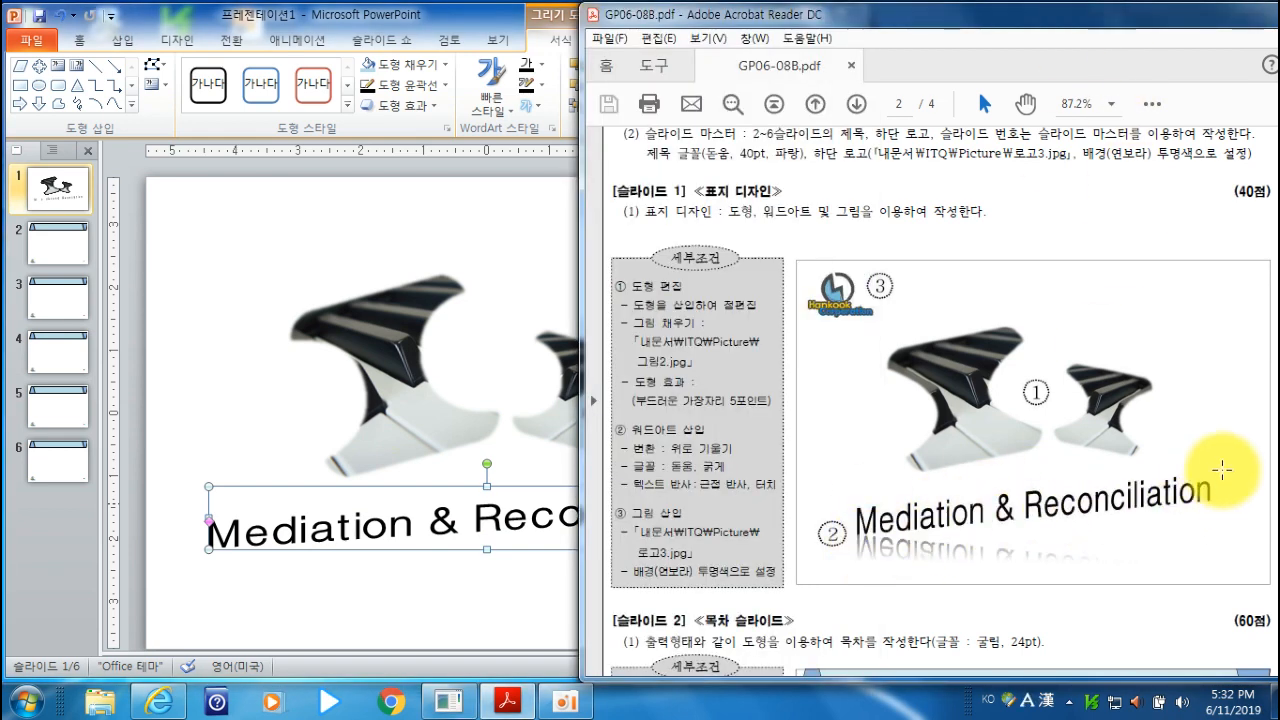
{"action": "left_click", "coordinate": [486, 23]}
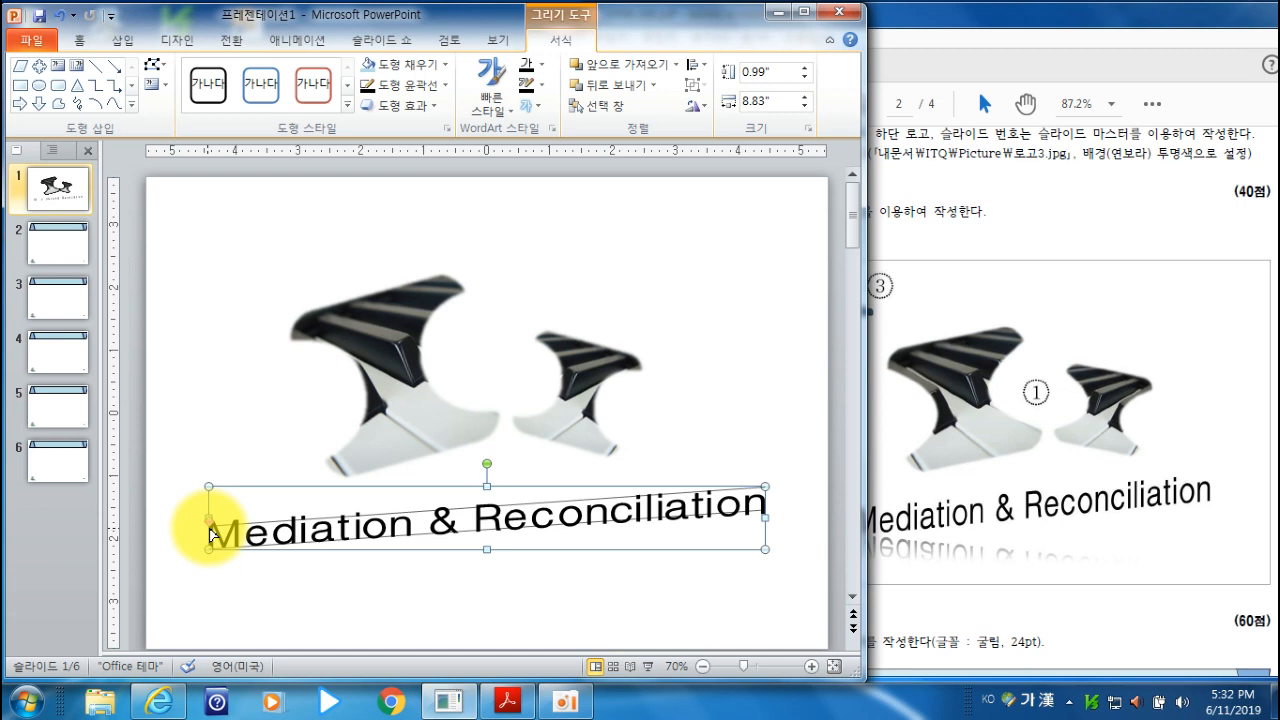
{"action": "left_click_drag", "start_coordinate": [210, 528], "coordinate": [212, 525]}
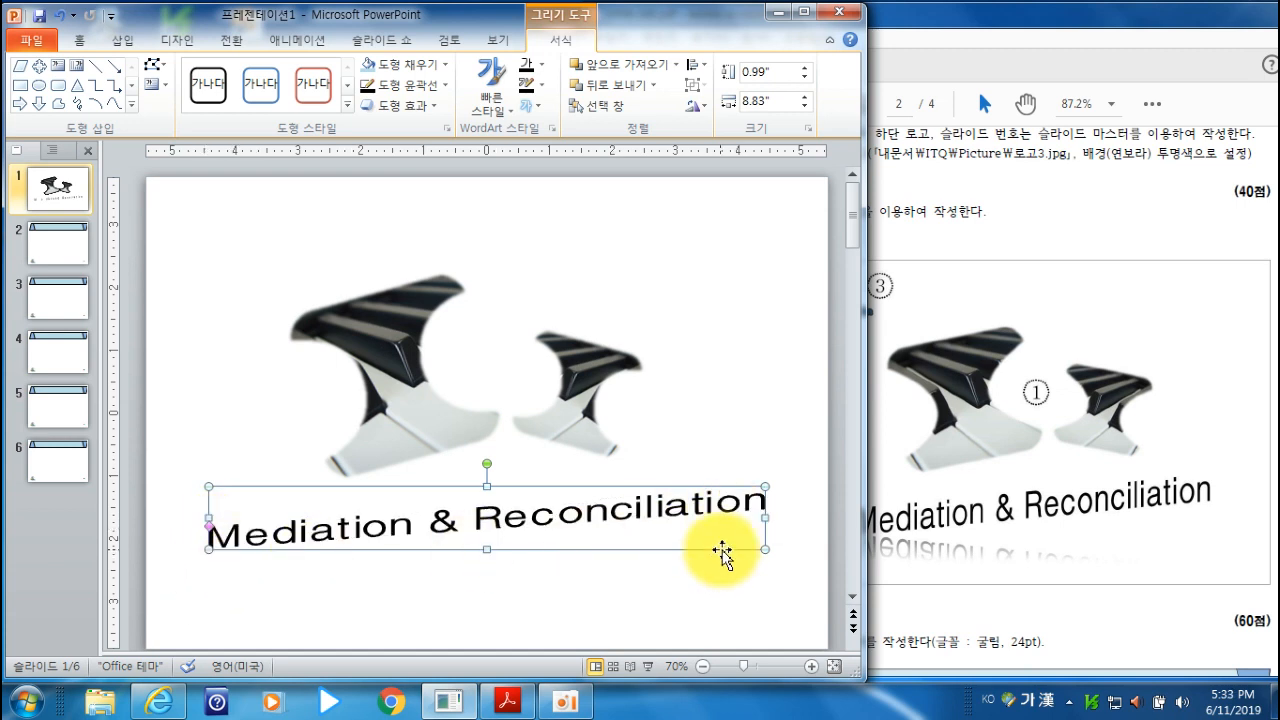
{"action": "left_click_drag", "start_coordinate": [208, 528], "coordinate": [207, 517]}
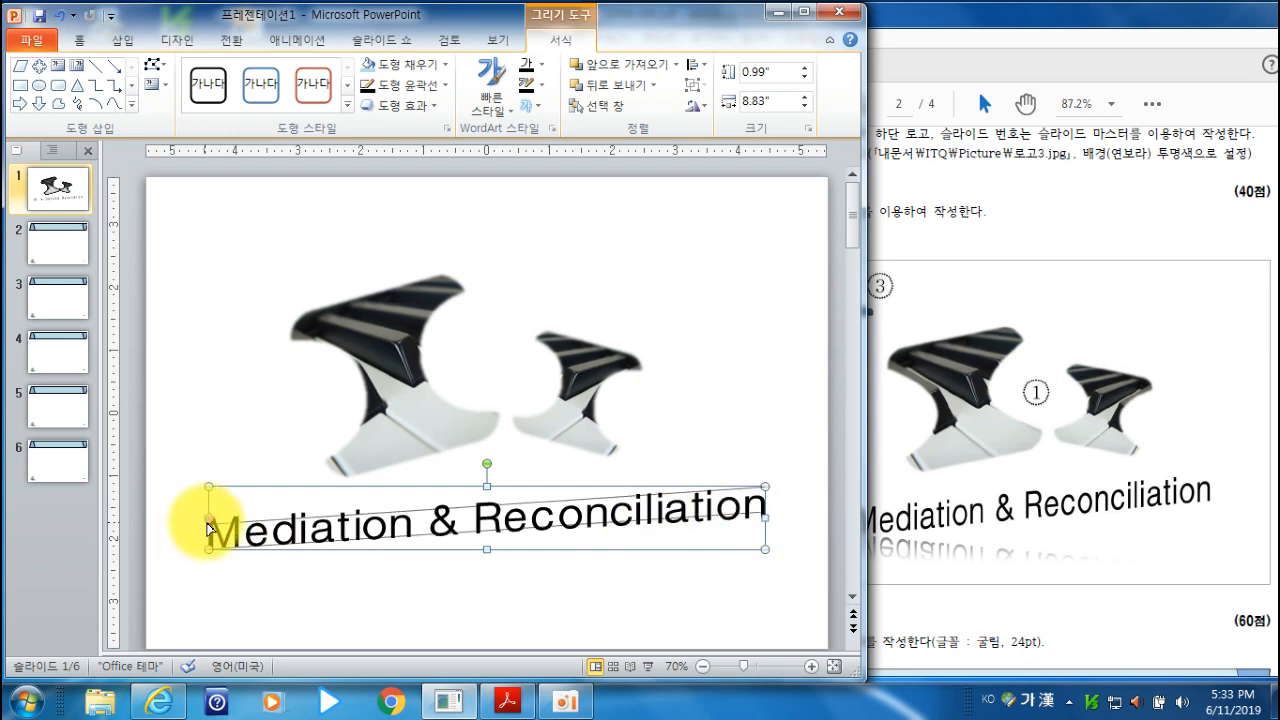
{"action": "left_click_drag", "start_coordinate": [207, 523], "coordinate": [207, 524]}
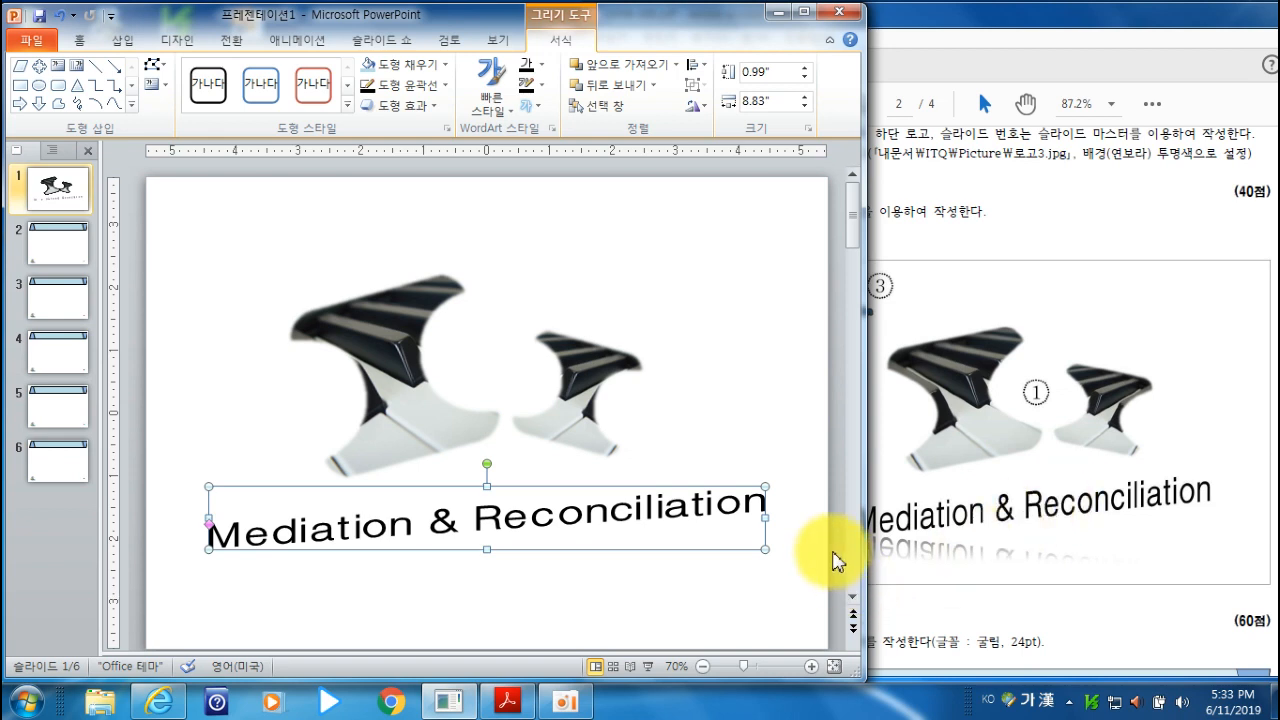
- Check the required reflection in the exam PDF and apply the 근접 반사, 터치 text reflection to the title
{"action": "left_click", "coordinate": [965, 37]}
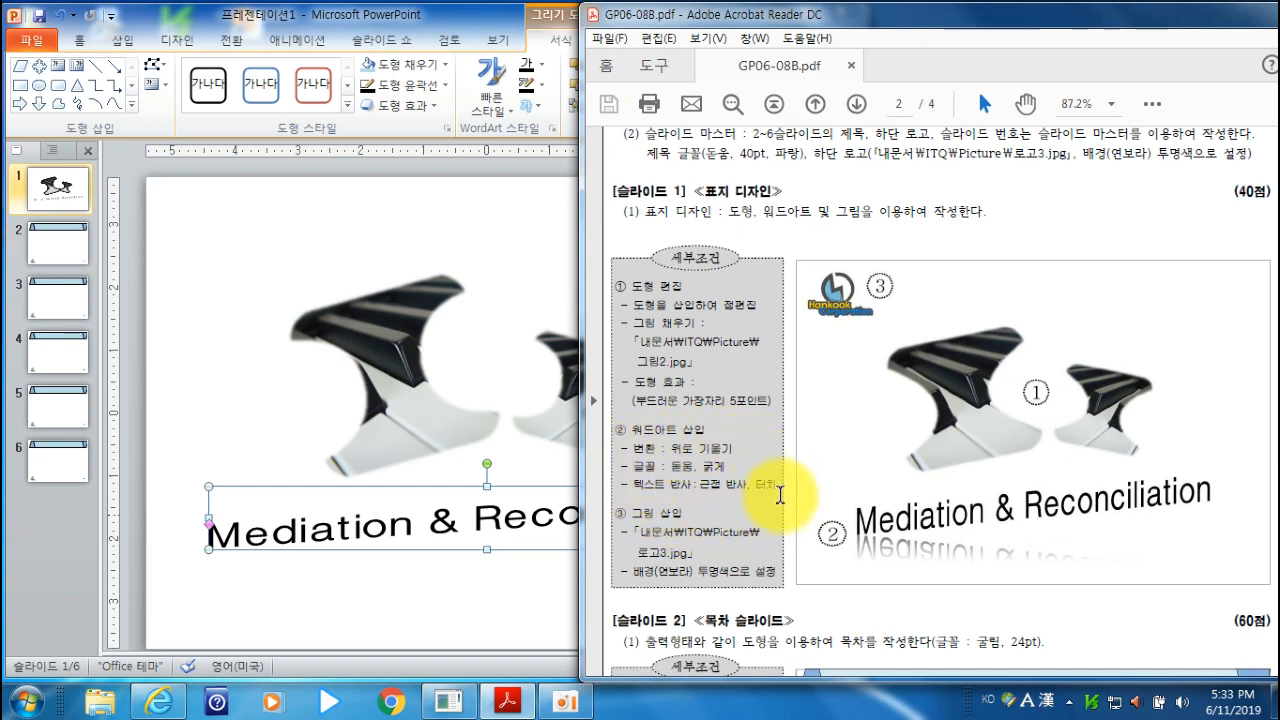
{"action": "left_click", "coordinate": [471, 14]}
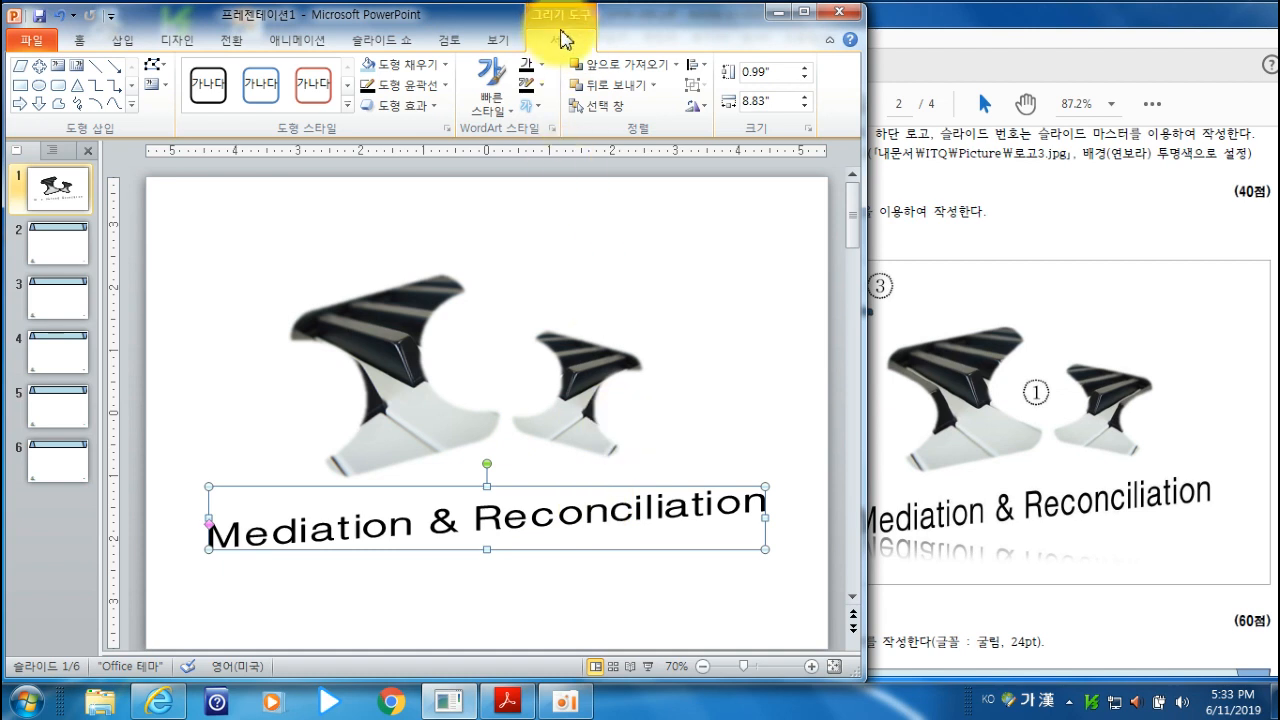
{"action": "left_click", "coordinate": [532, 104]}
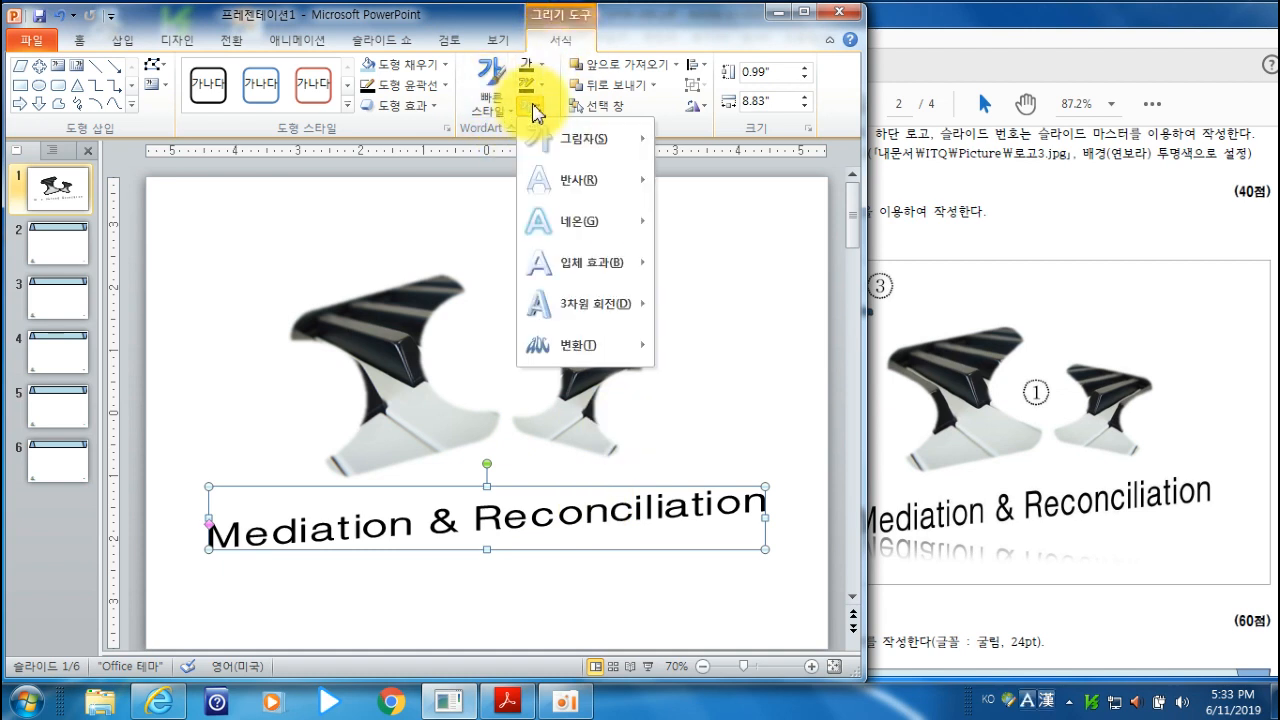
{"action": "mouse_move", "coordinate": [588, 188]}
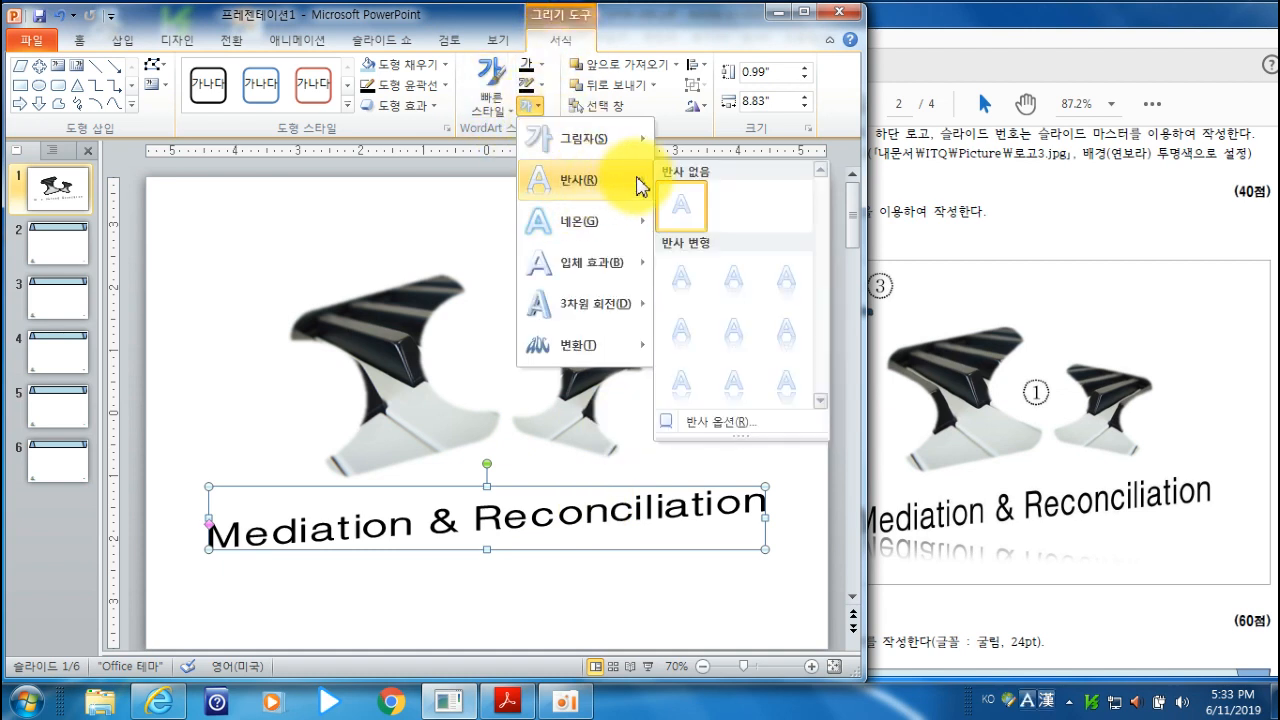
{"action": "left_click", "coordinate": [680, 292]}
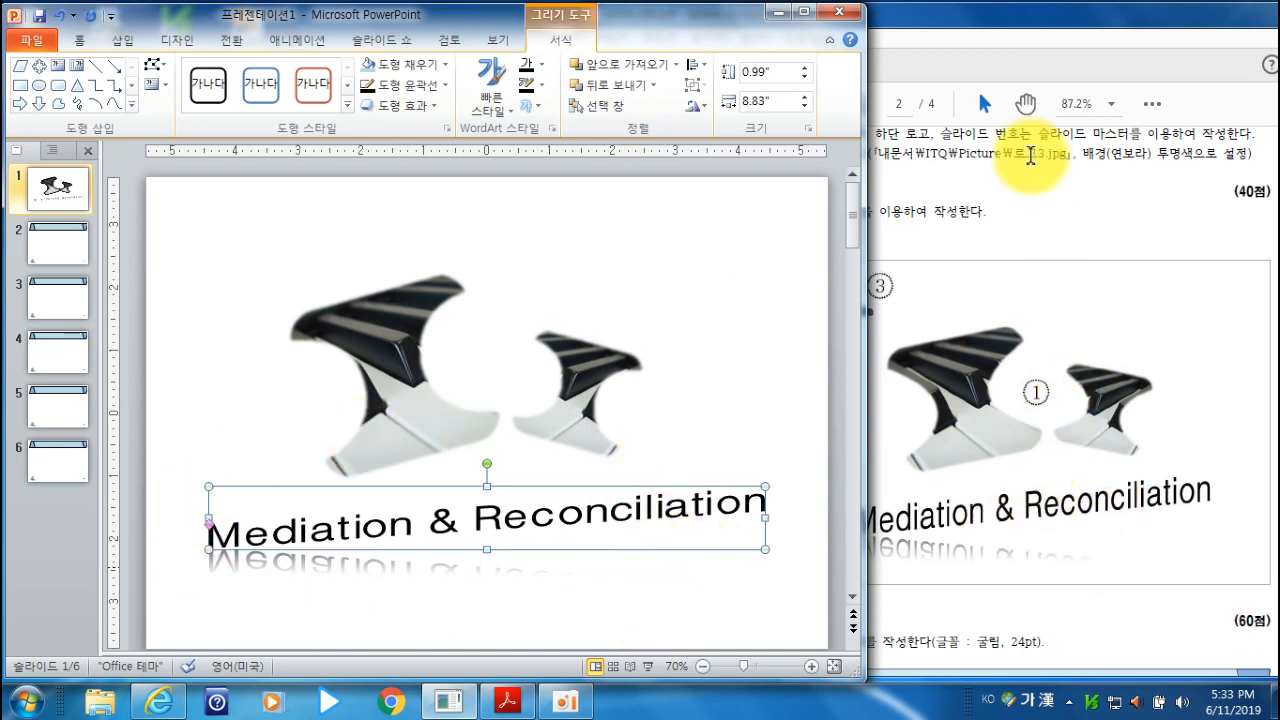
- Check the logo requirement in the exam PDF and insert the 로고3 picture on slide 1
{"action": "left_click", "coordinate": [1033, 25]}
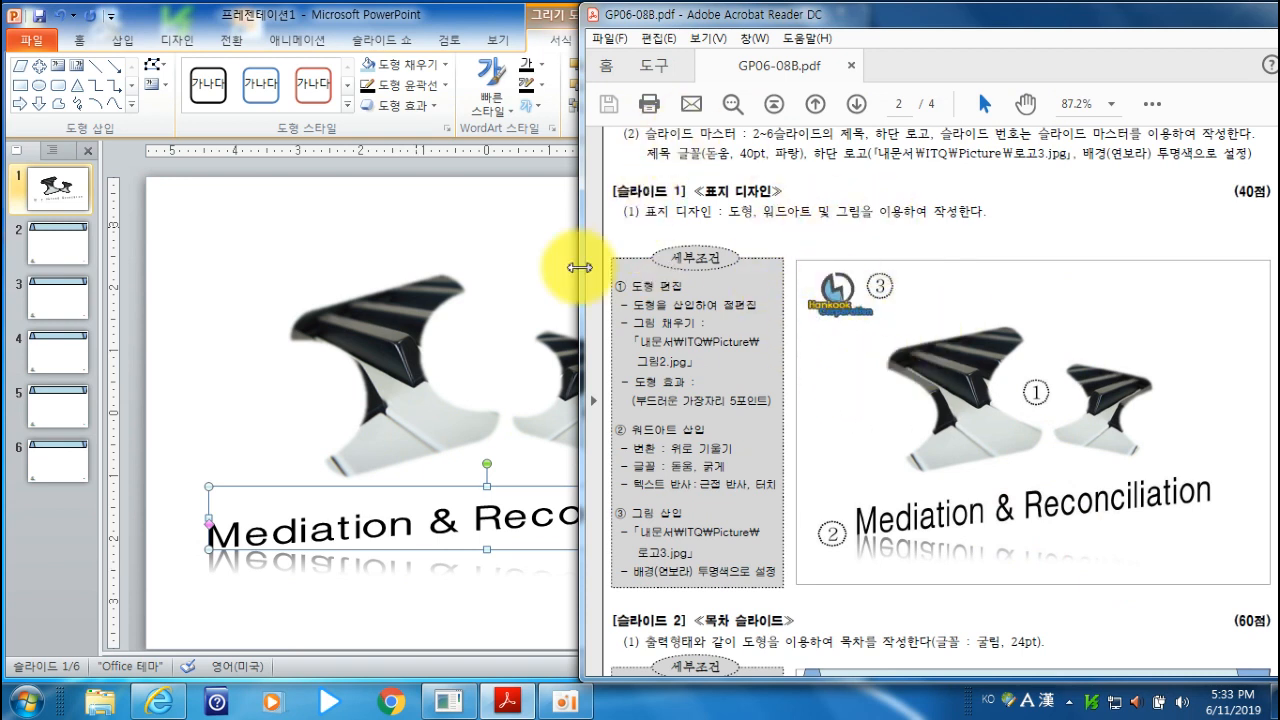
{"action": "left_click", "coordinate": [432, 16]}
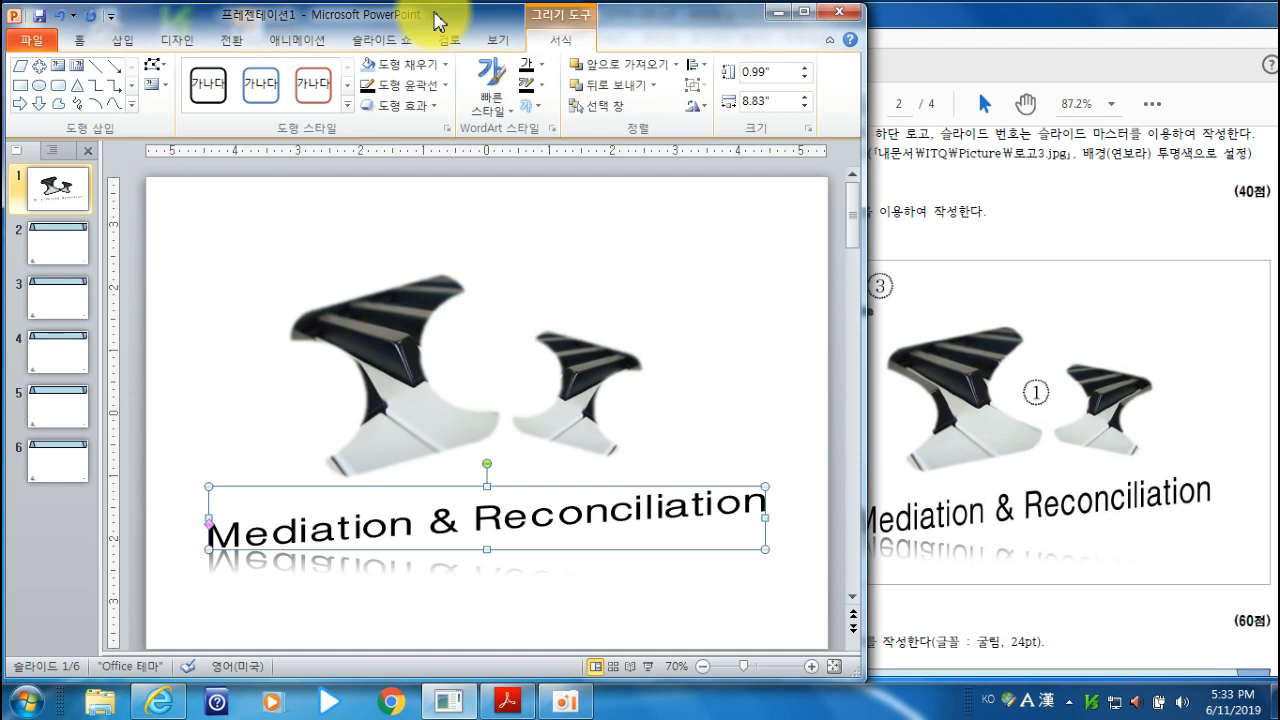
{"action": "left_click", "coordinate": [122, 41]}
{"action": "left_click", "coordinate": [250, 122]}
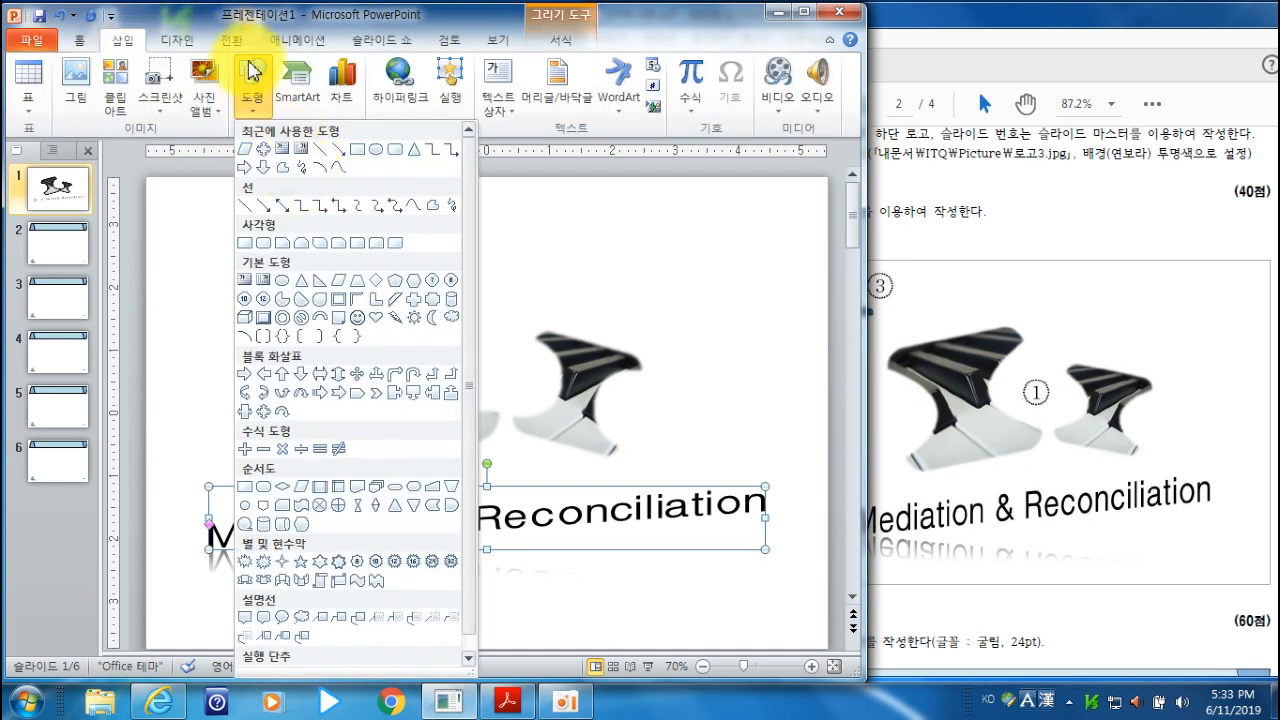
{"action": "left_click", "coordinate": [262, 20]}
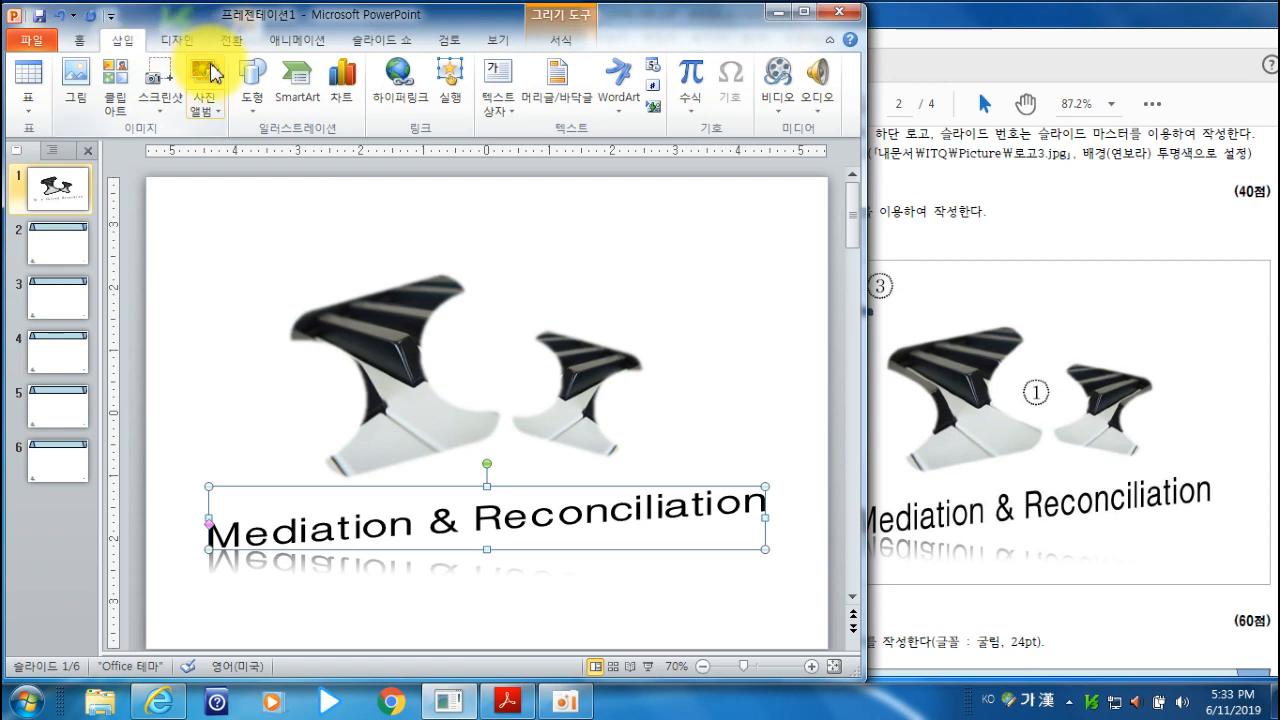
{"action": "left_click", "coordinate": [75, 100]}
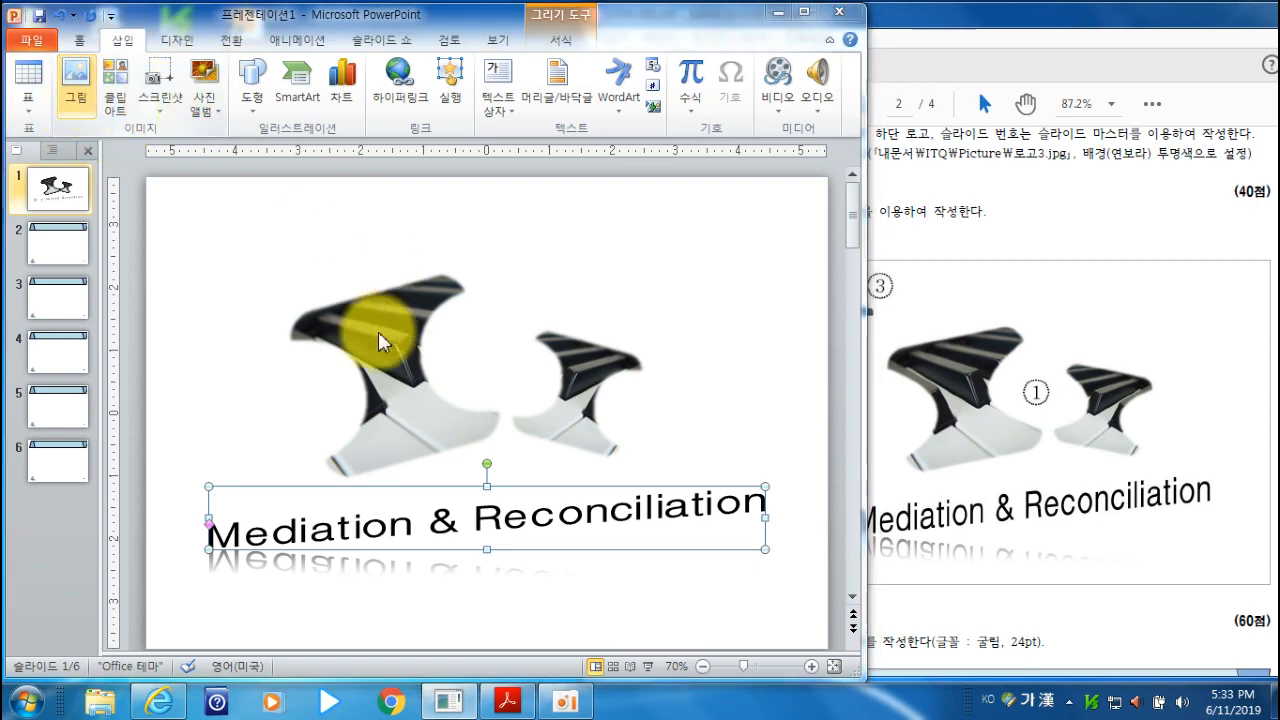
{"action": "left_click", "coordinate": [393, 272]}
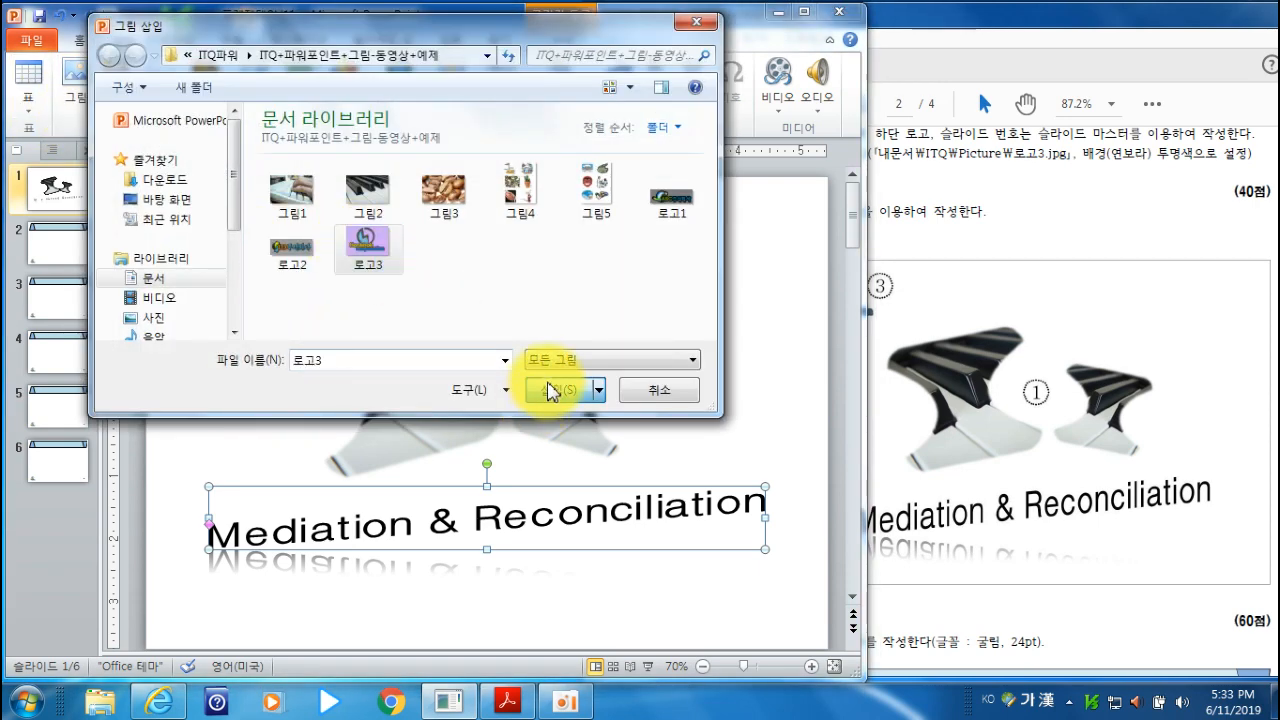
{"action": "left_click", "coordinate": [557, 389]}
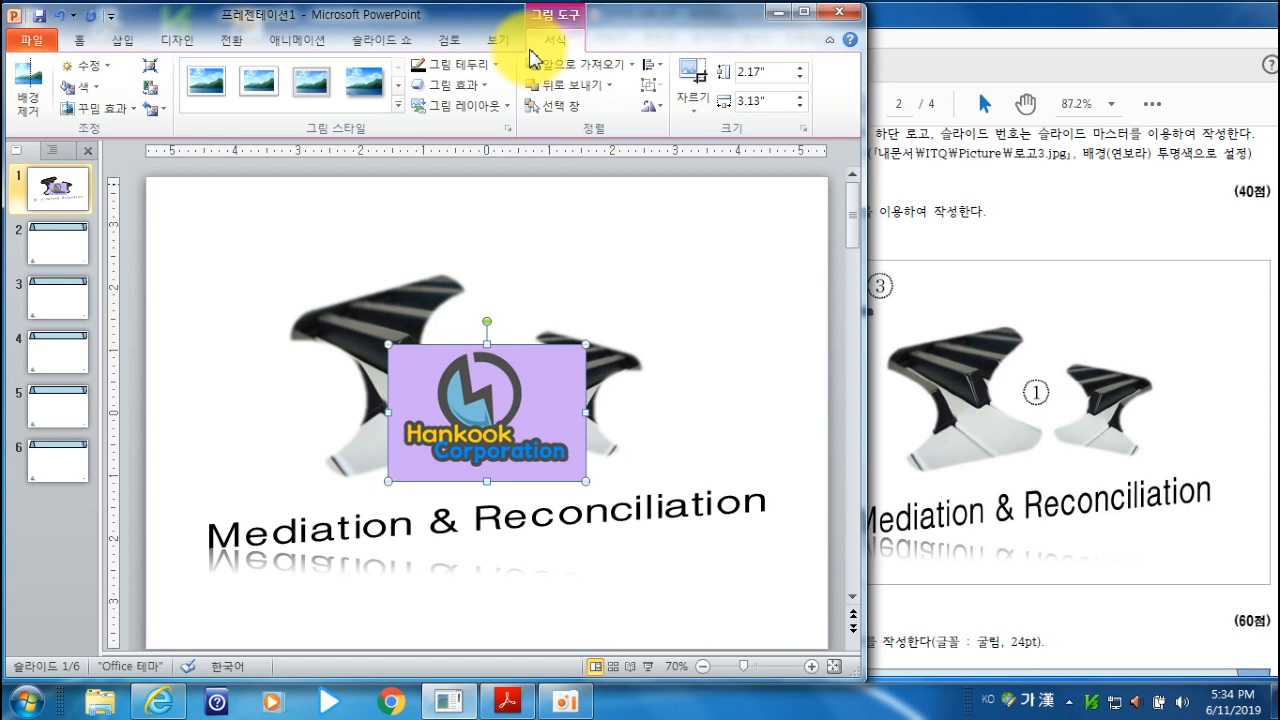
- Make the logo's light purple background transparent
{"action": "left_click", "coordinate": [93, 86]}
{"action": "left_click", "coordinate": [82, 425]}
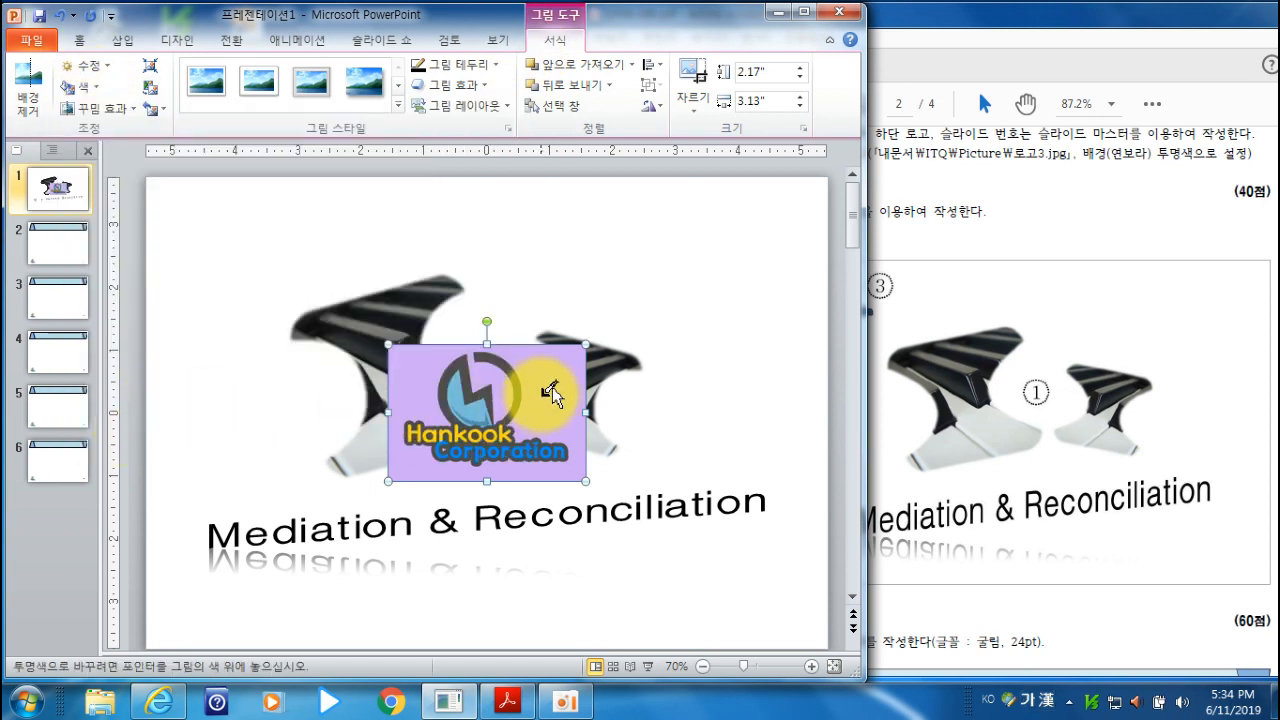
{"action": "left_click", "coordinate": [560, 378]}
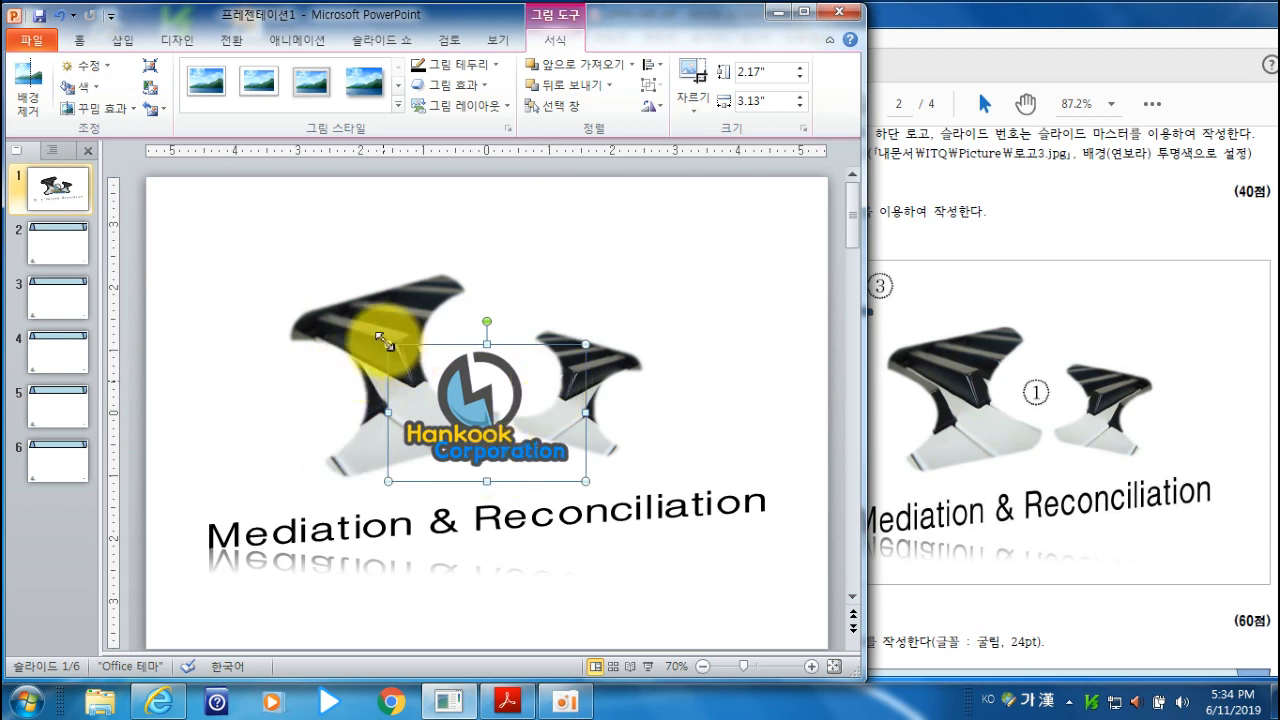
- Place the logo in the slide's upper-left corner and shrink it to about 0.9 inches high by 1.29 inches wide
{"action": "left_click_drag", "start_coordinate": [441, 400], "coordinate": [200, 237]}
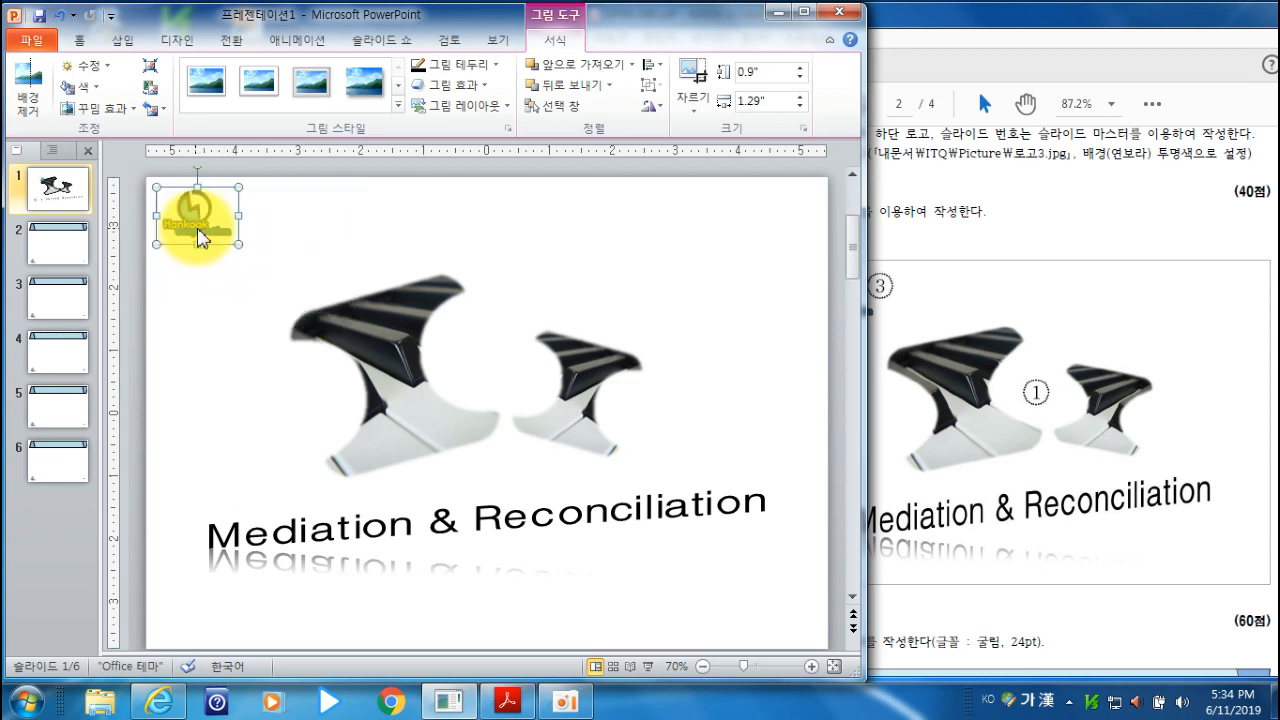
{"action": "left_click", "coordinate": [292, 245]}
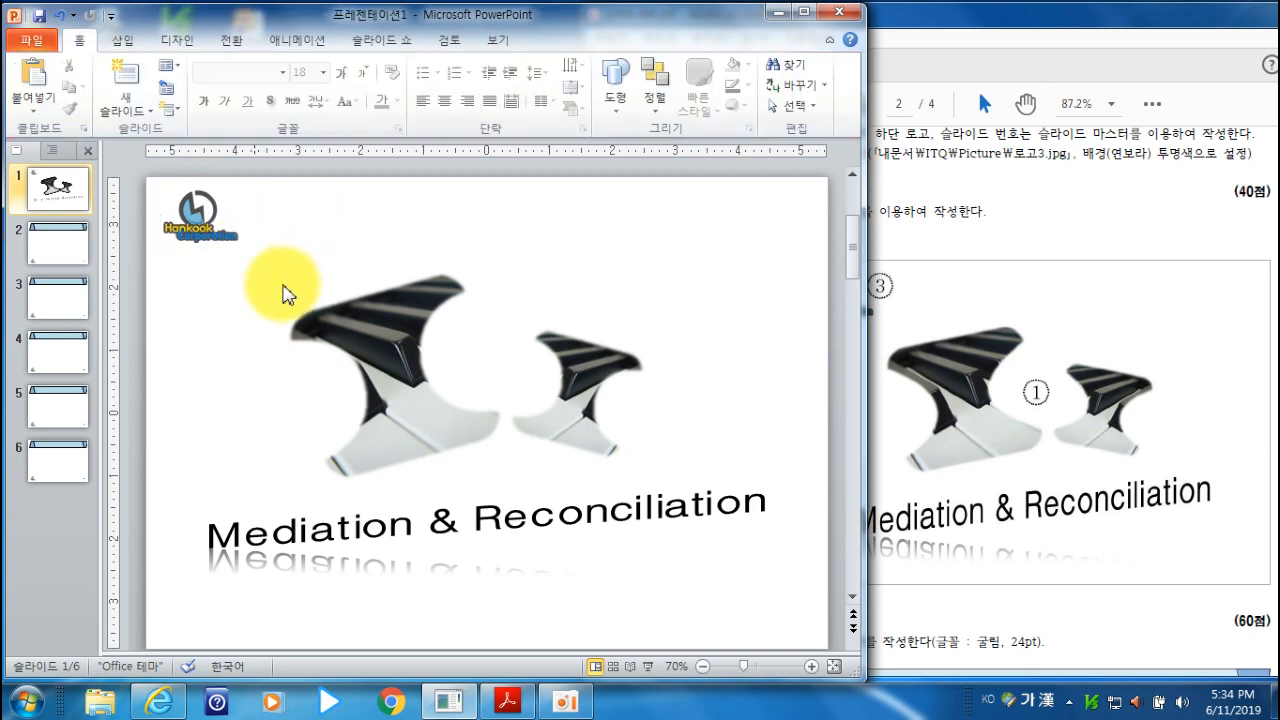